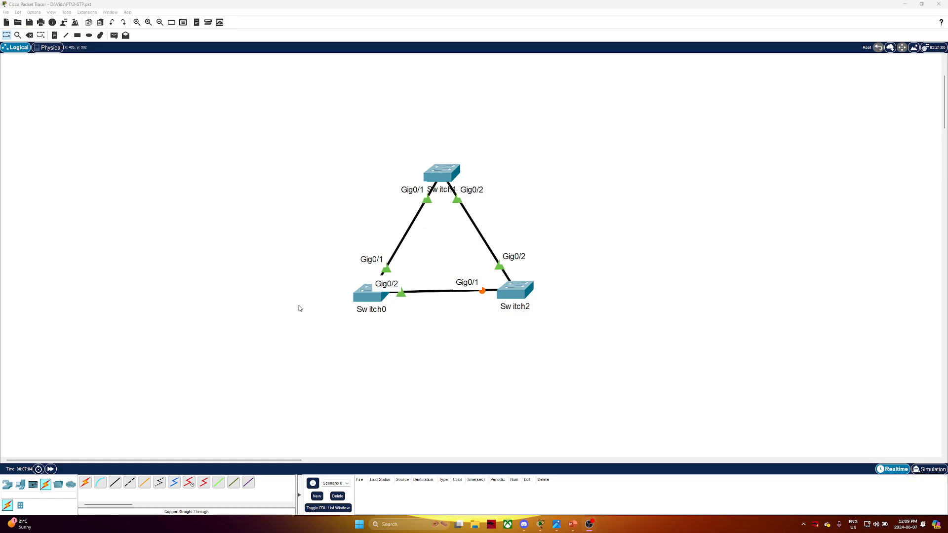
left_click_drag(226, 98, 640, 384)
left_click(663, 391)
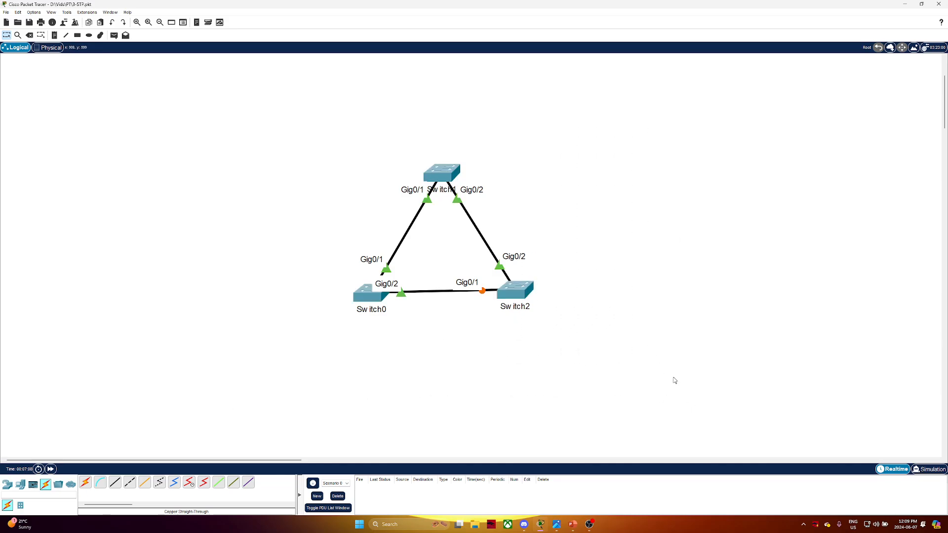
- Open the command-line interface of Switch1 and enter global configuration mode through privileged mode
left_click(444, 174)
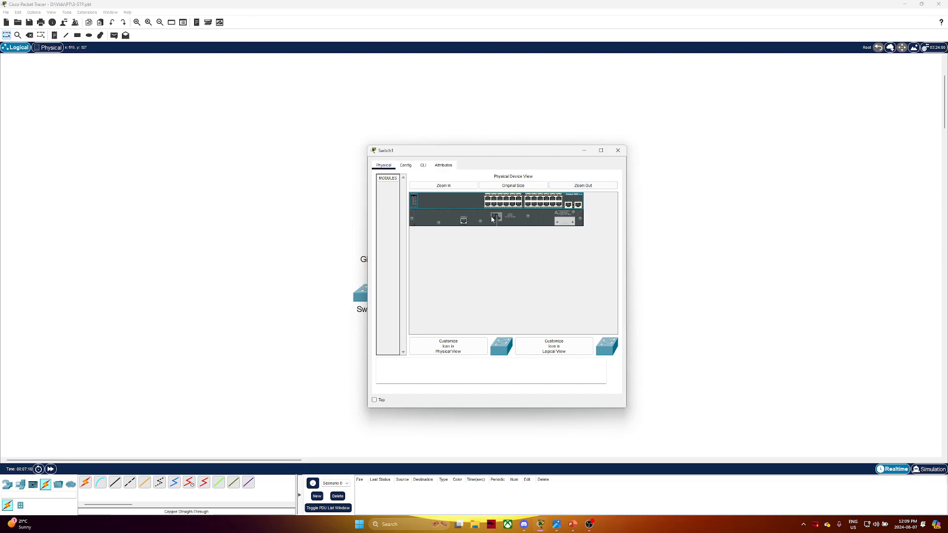
key("Return")
key("Return")
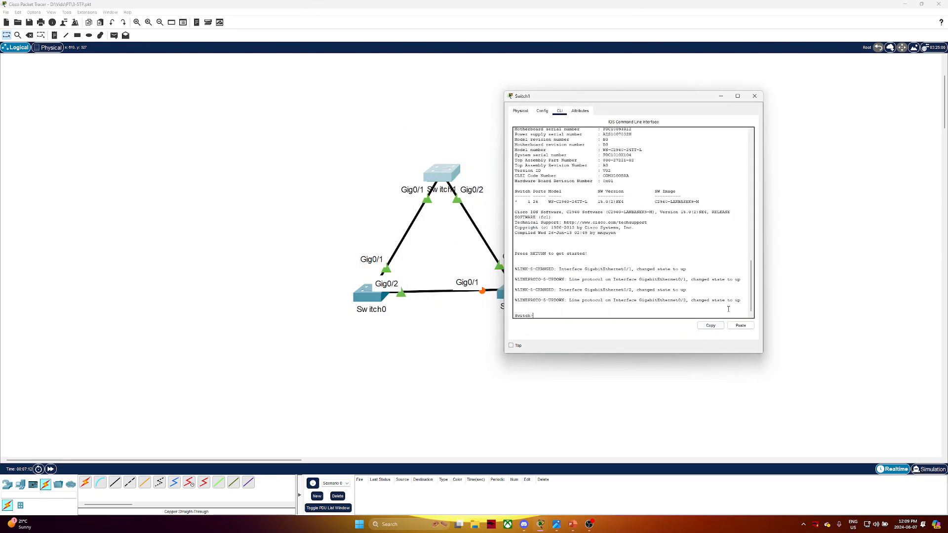
type("en")
key("Return")
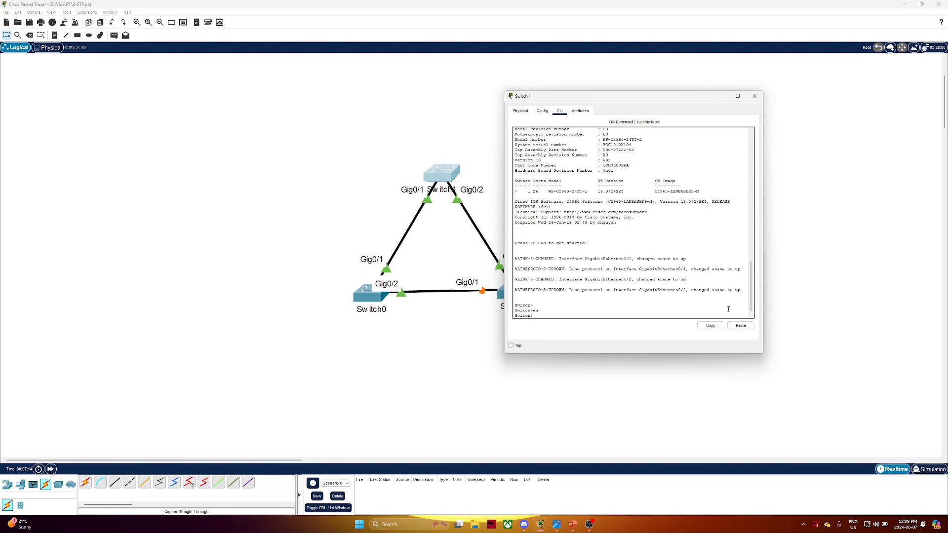
type("conf t")
key("Return")
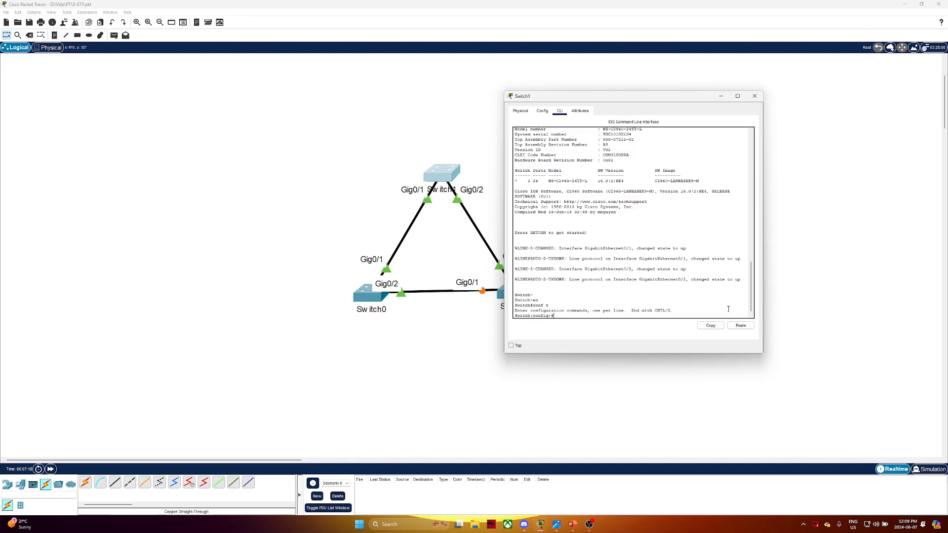
- Disable spanning tree for VLAN 1 on Switch1, then exit configuration mode and close its window
type("no span")
key("Tab")
type("vlan 1")
key("Return")
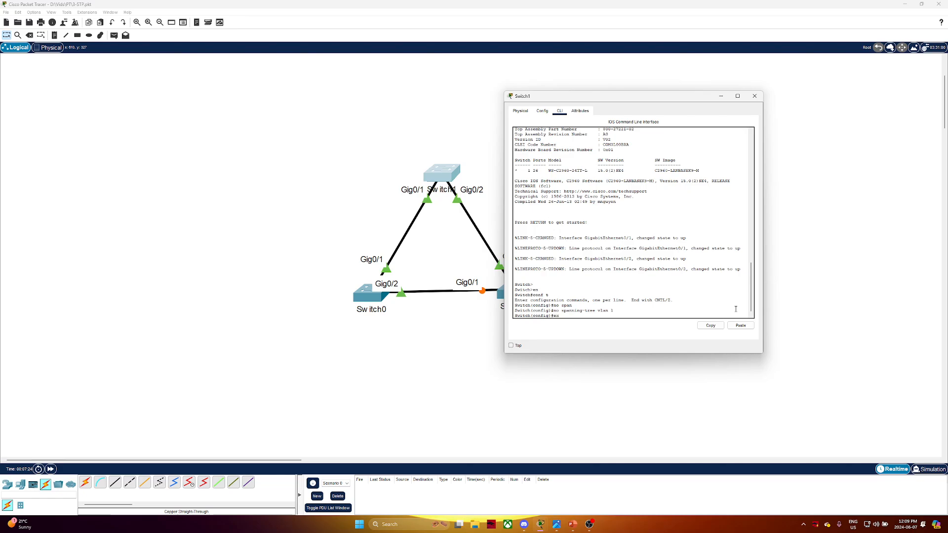
key("Return")
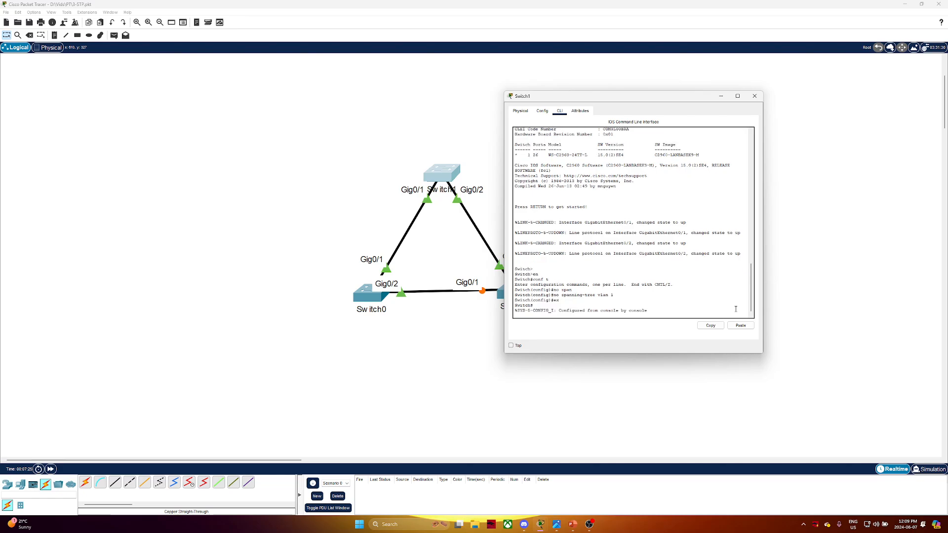
left_click(754, 95)
- Open the command-line interface of Switch0 and enter global configuration mode through privileged mode
left_click(366, 295)
left_click(423, 166)
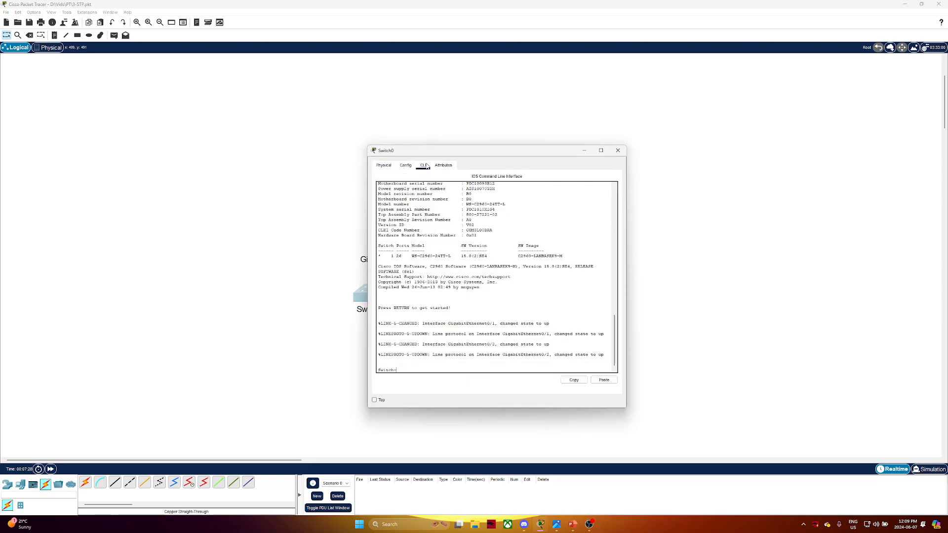
type("en")
key("Return")
type("conf ")
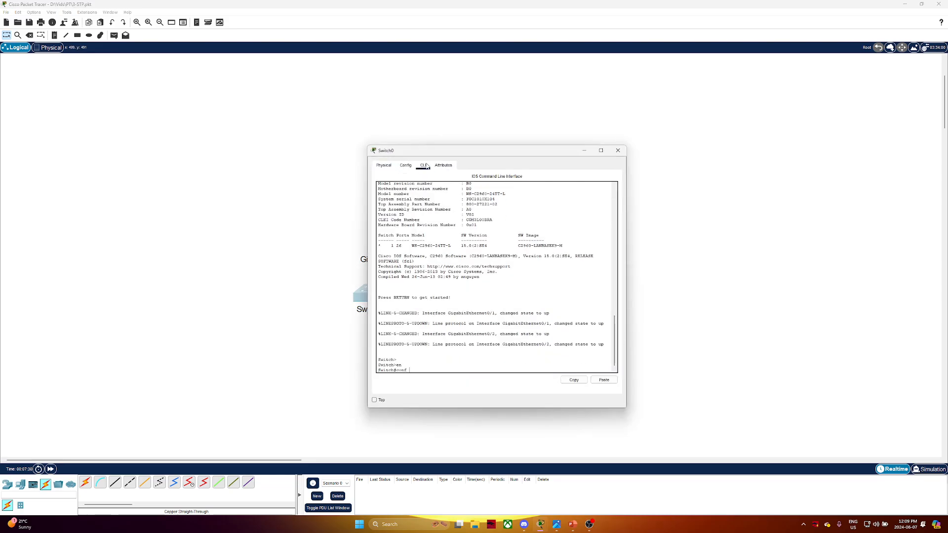
type("t")
key("Return")
- Disable spanning tree for VLAN 1 on Switch0 and close its window
type("no span")
key("Tab")
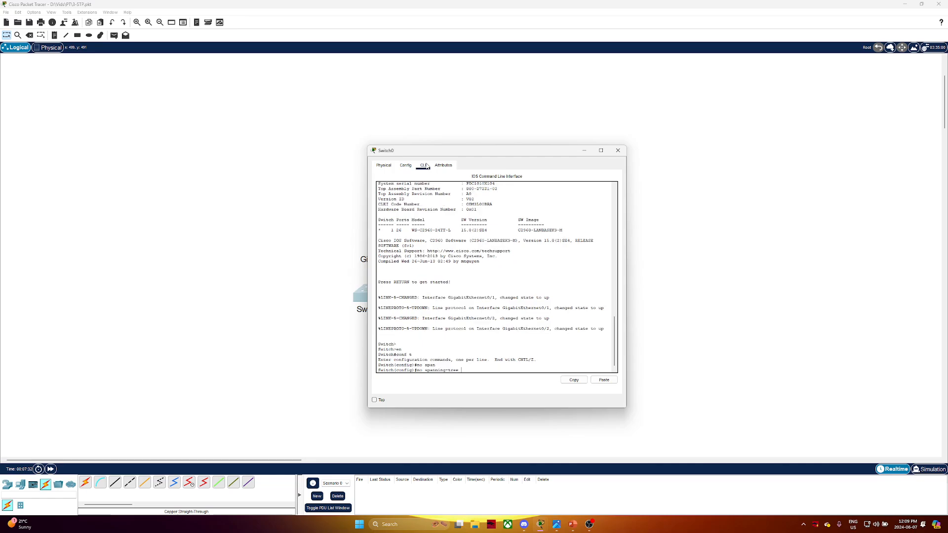
type("vlan 1")
key("Return")
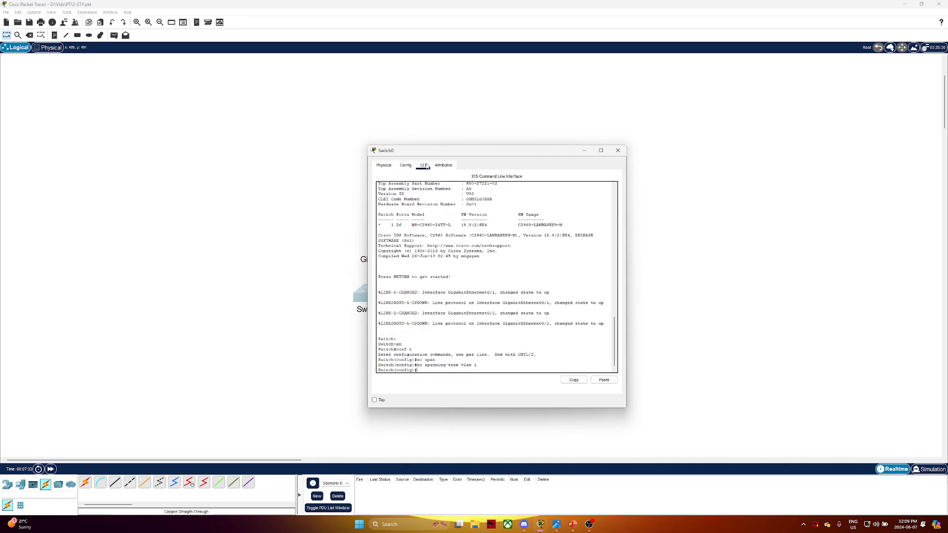
left_click(618, 150)
- Open the command-line interface of Switch2 and enter global configuration mode through privileged mode
left_click(516, 287)
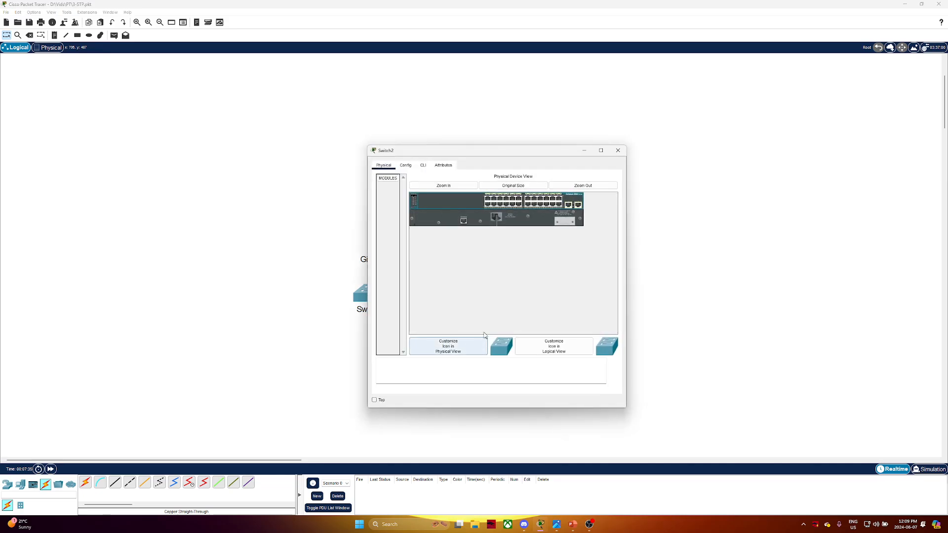
left_click(425, 167)
type("en")
key("Return")
type("conf t")
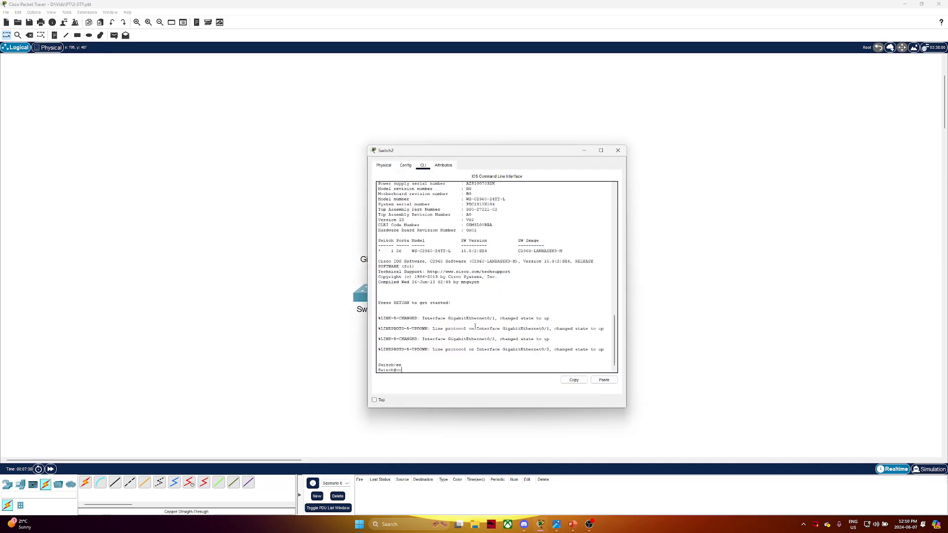
key("Return")
- Disable spanning tree for VLAN 1 on Switch2 and close its window
type("no span")
key("Tab")
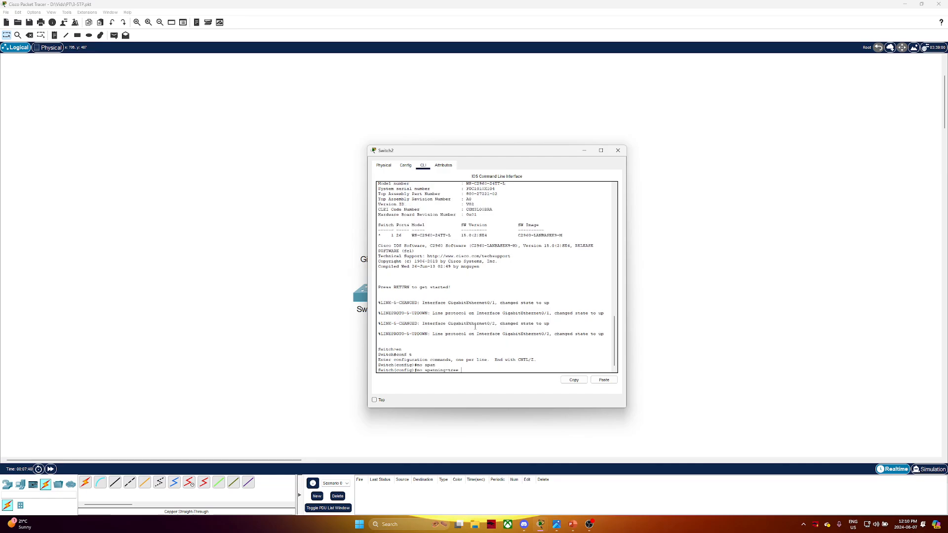
type("vlan 1")
key("Return")
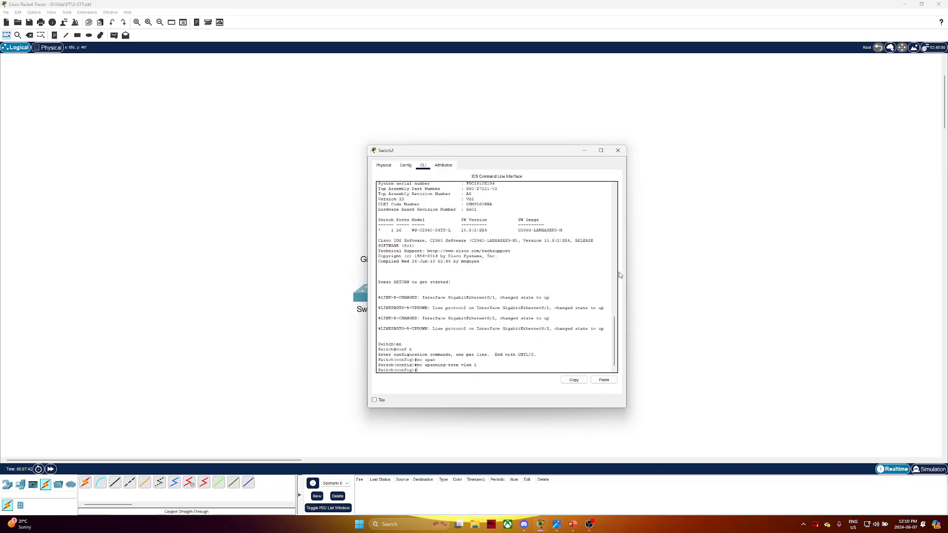
left_click(620, 151)
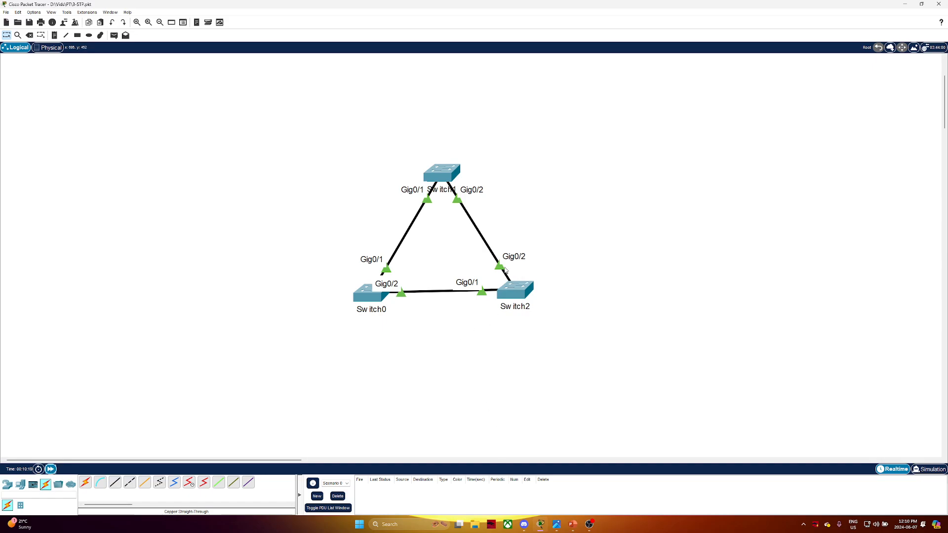
left_click_drag(466, 269, 491, 309)
- Place two PCs in the workspace, one to the left of Switch0 and one to the right of Switch2
left_click(20, 485)
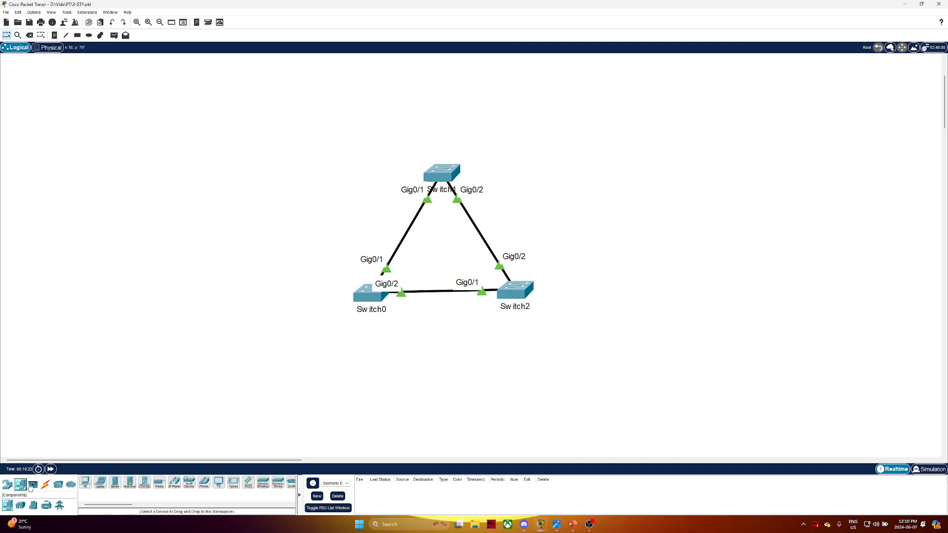
left_click(88, 487)
left_click(198, 307)
left_click(84, 487)
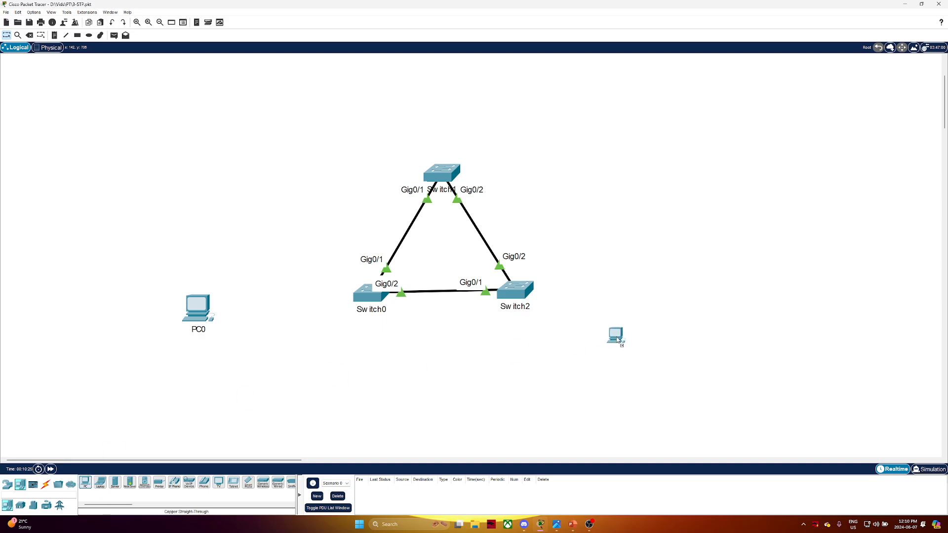
left_click(652, 304)
left_click_drag(652, 303, 656, 300)
left_click_drag(193, 317, 211, 303)
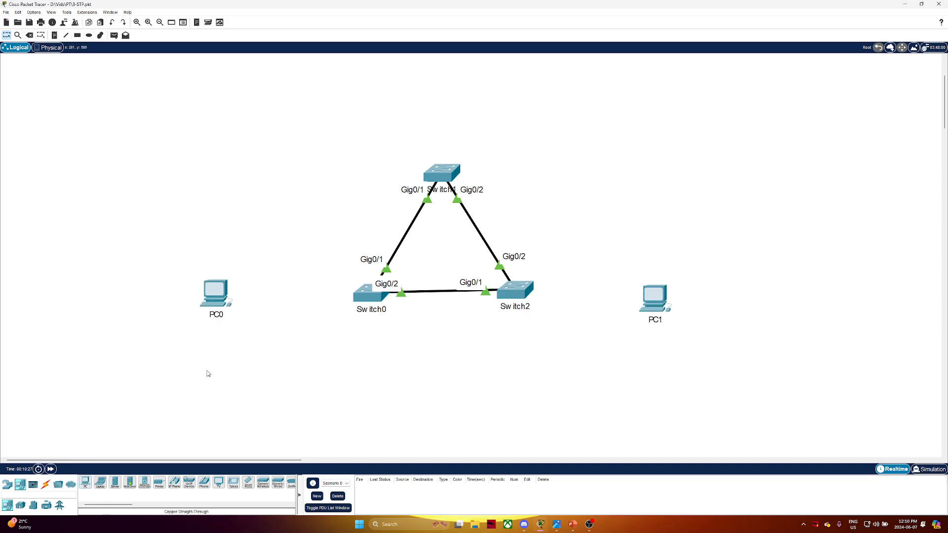
- Connect PC0's FastEthernet0 port to Switch0's FastEthernet0/1 port with a copper straight-through cable
left_click(46, 485)
left_click(115, 483)
left_click(213, 295)
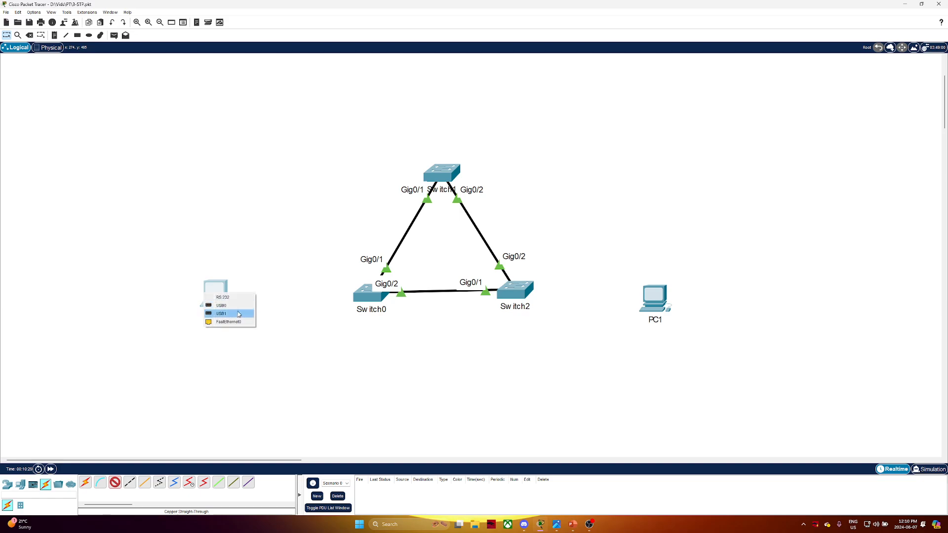
left_click(228, 313)
left_click(368, 295)
left_click(390, 302)
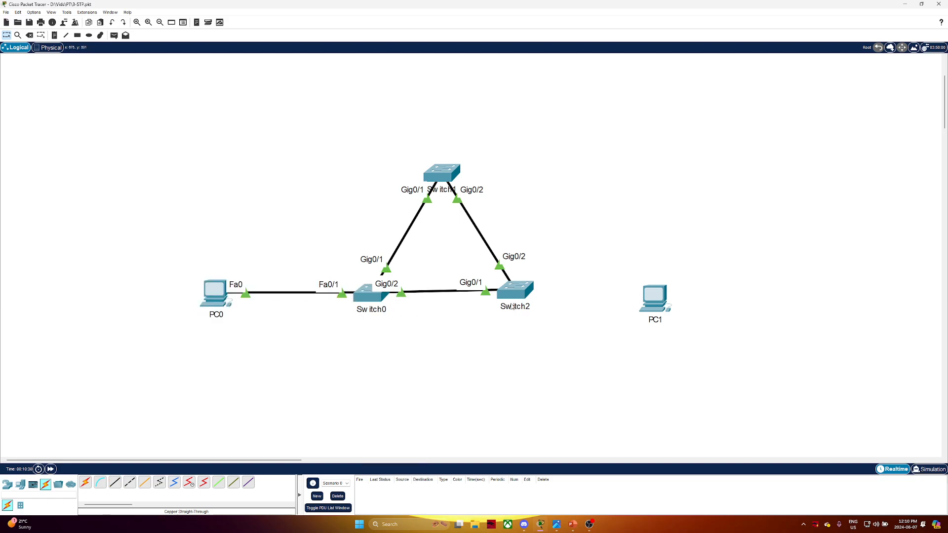
- Connect Switch2's FastEthernet0/1 port to PC1's FastEthernet0 port with a copper straight-through cable
left_click(115, 483)
left_click(530, 294)
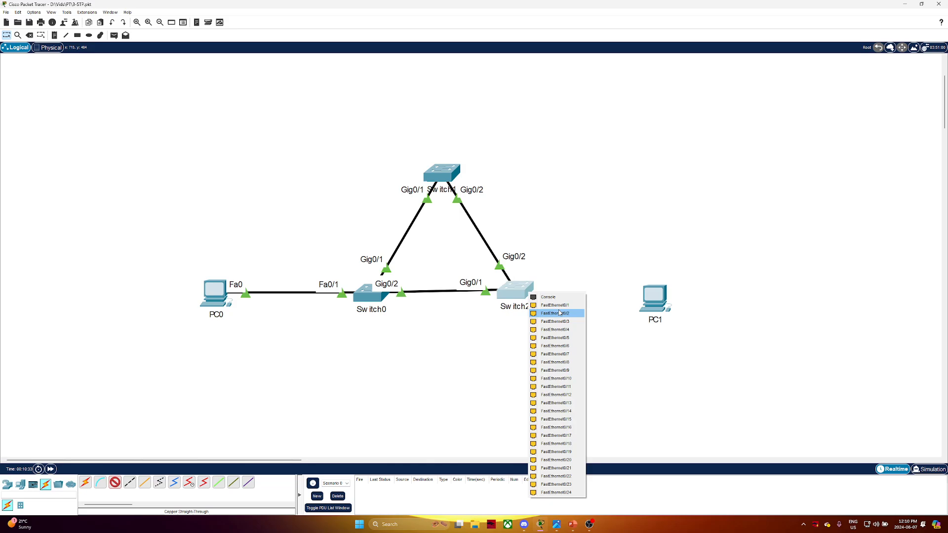
left_click(555, 306)
left_click(663, 299)
left_click(704, 326)
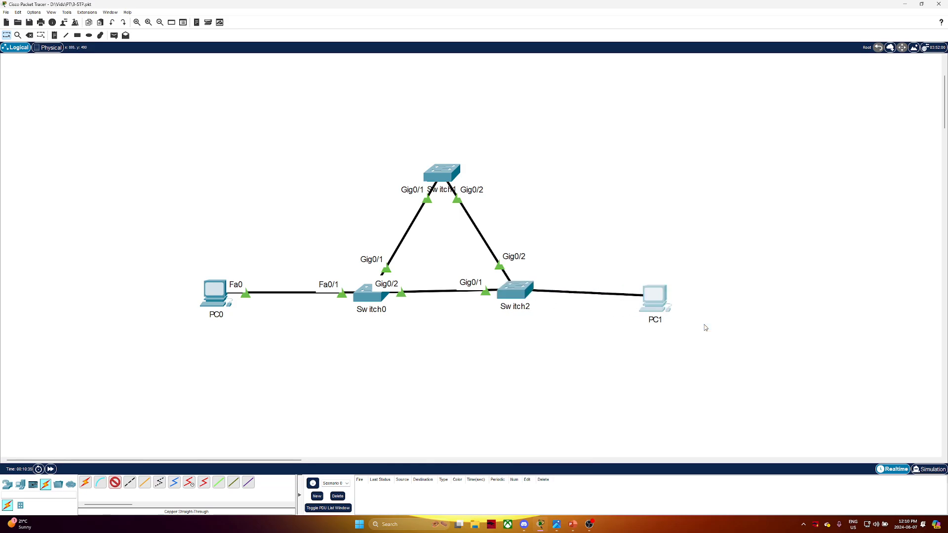
- Assign PC0 the static IPv4 address 192.168.1.1 in its IP configuration and close its window
left_click(215, 294)
left_click(428, 165)
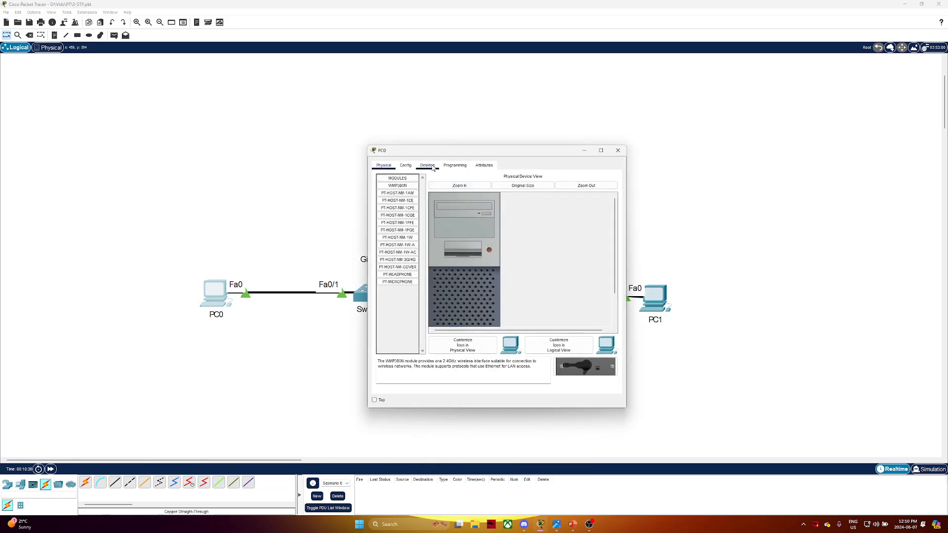
left_click(398, 195)
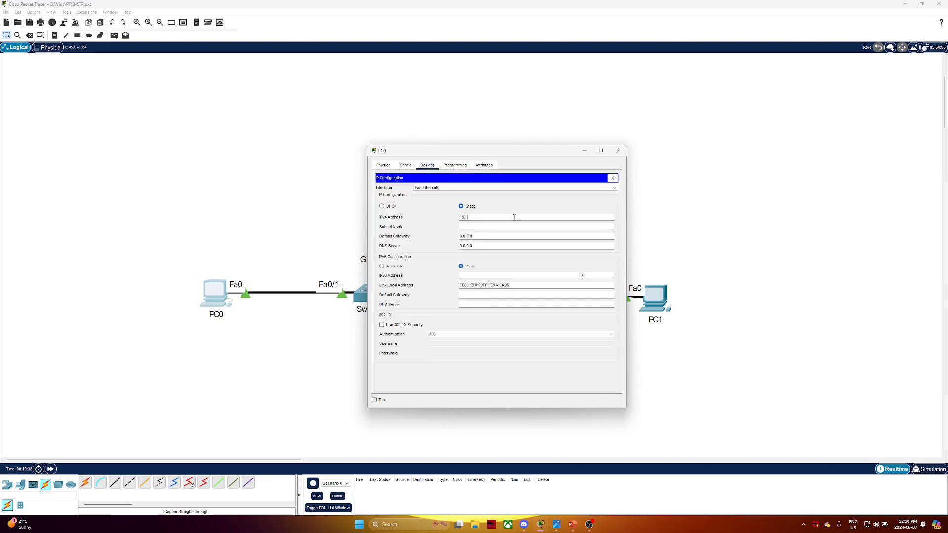
type("192.168.1.1")
key("Tab")
key("shift+Tab")
key("shift+Tab")
left_click(612, 178)
left_click(618, 150)
- Assign PC1 the static IPv4 address 192.168.1.2 with mask 255.255.255.0 and recheck its IP configuration
left_click(655, 299)
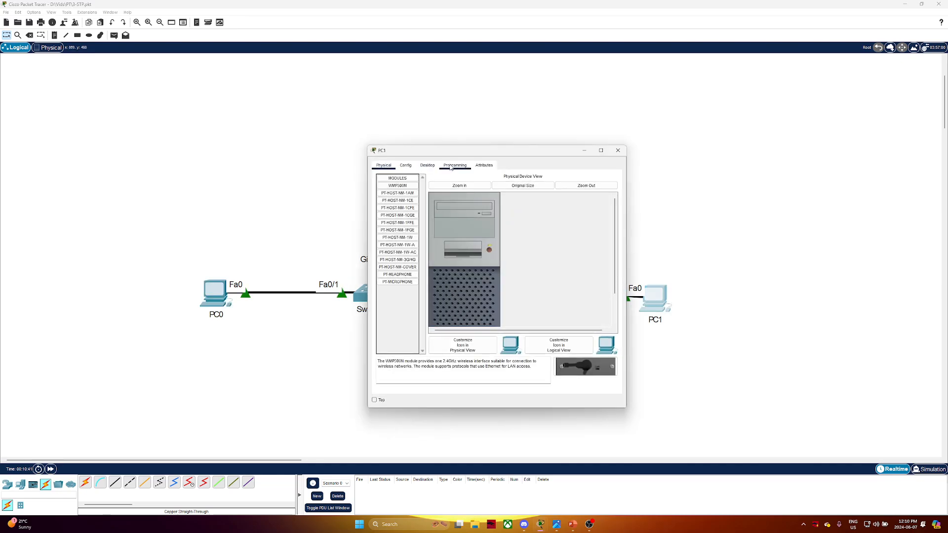
left_click(428, 166)
left_click(398, 195)
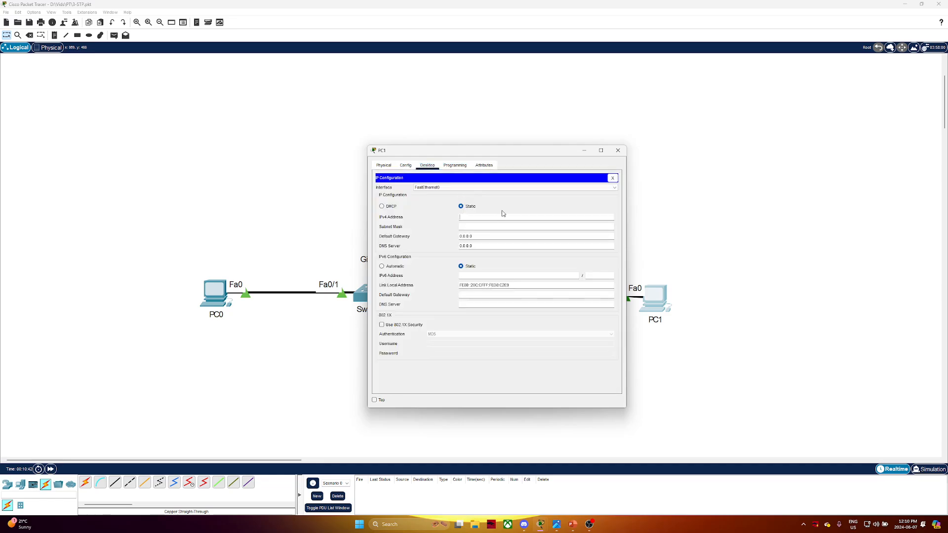
left_click(503, 213)
type("192.168.1.2")
left_click(623, 151)
left_click(665, 305)
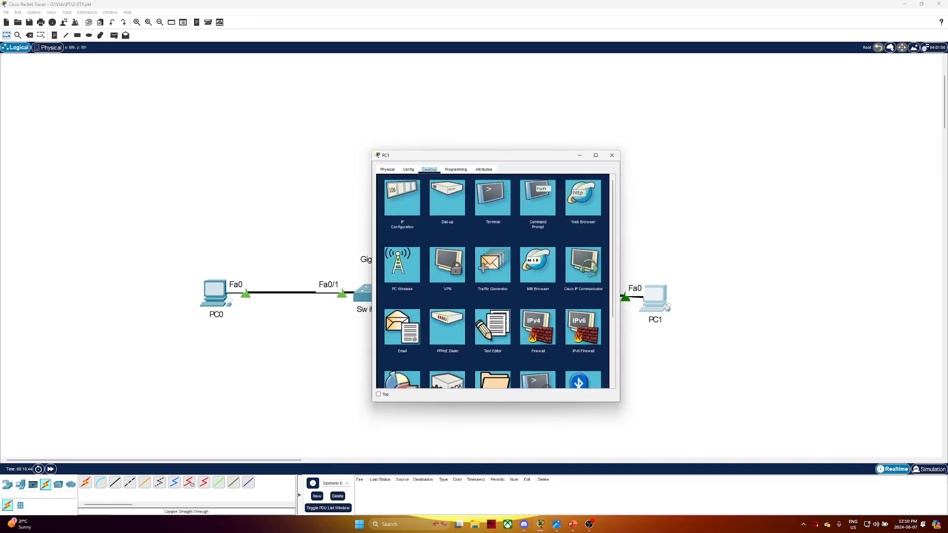
left_click(402, 200)
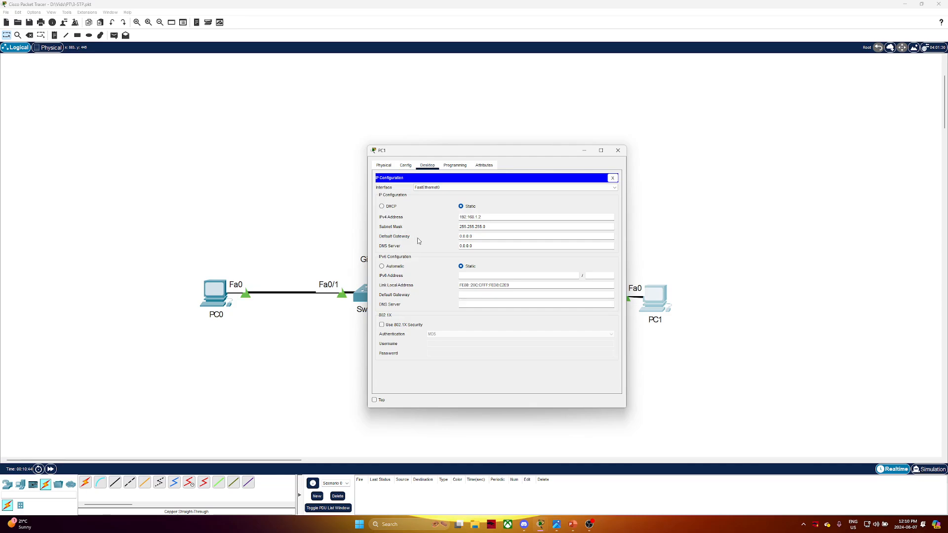
left_click(613, 179)
left_click(618, 151)
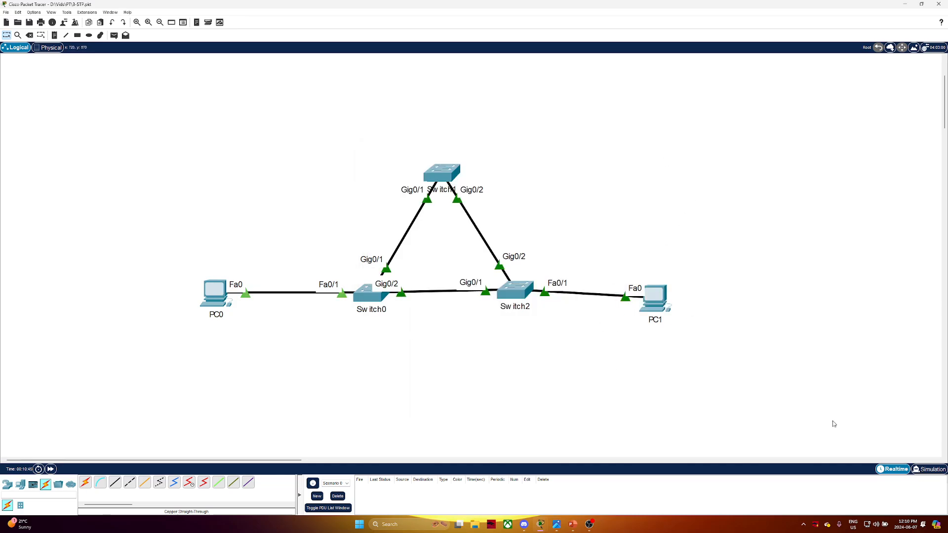
- Switch to simulation mode and ping 192.168.1.2 from PC0's command prompt, then minimize its window
left_click(930, 470)
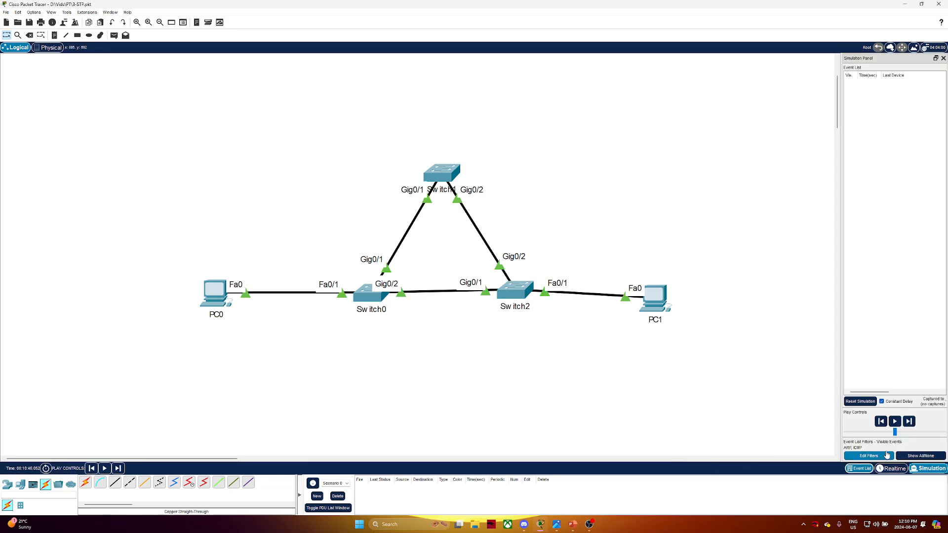
left_click(214, 293)
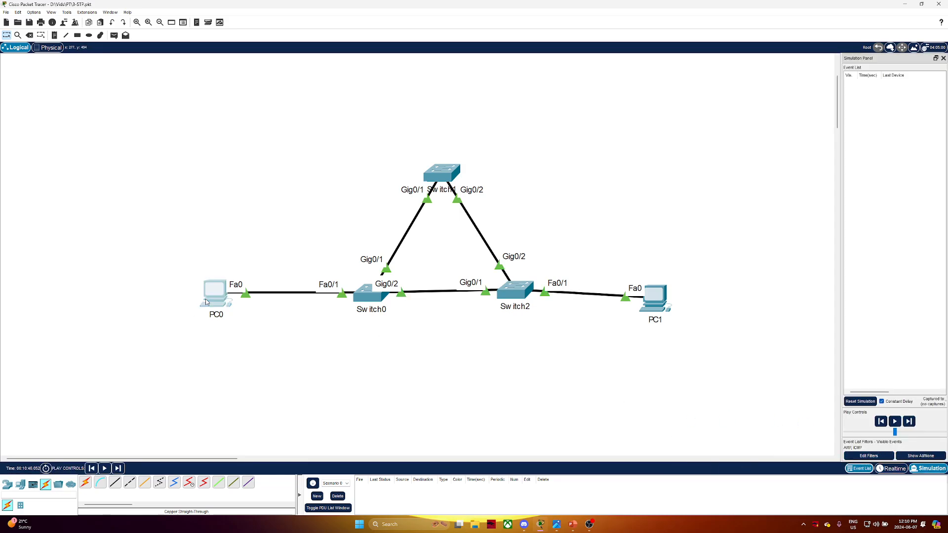
left_click(523, 200)
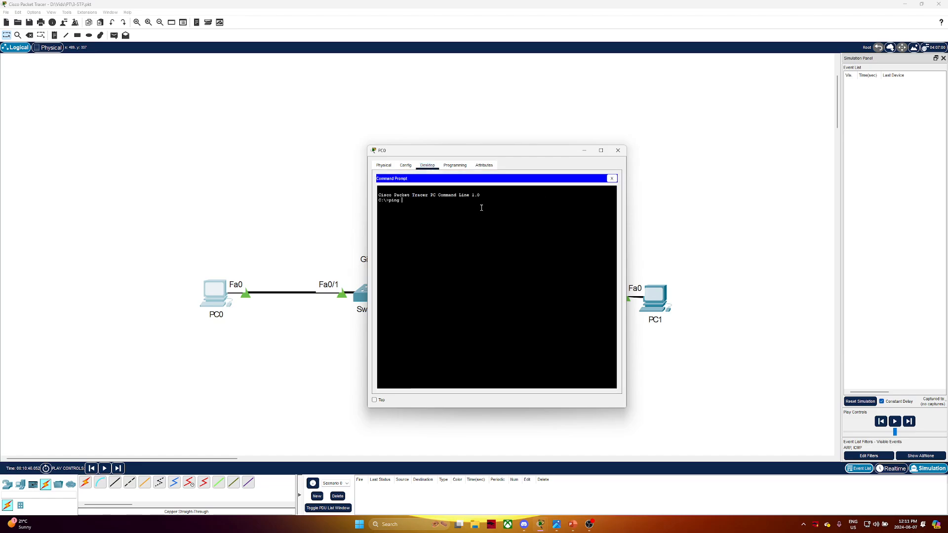
type("ping 192.168.1.2")
key("Return")
left_click(587, 153)
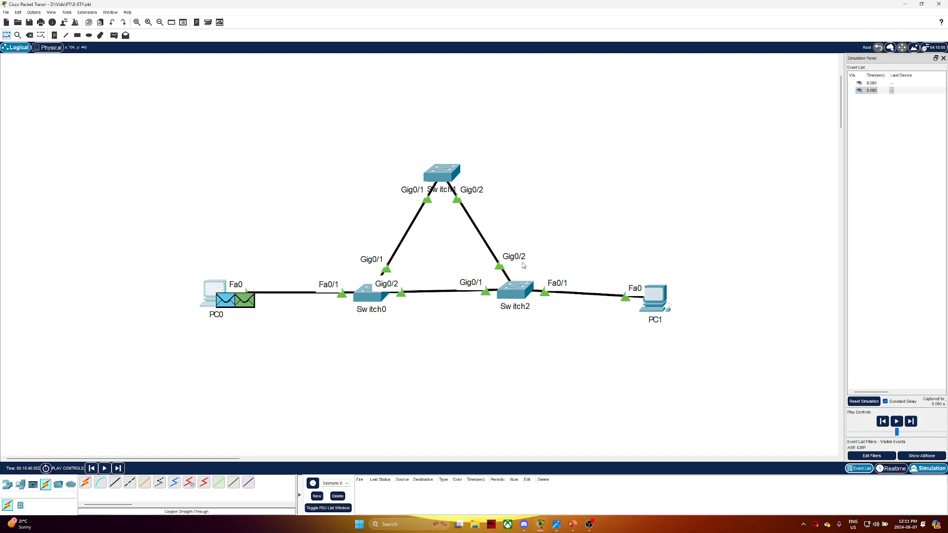
left_click_drag(612, 223, 718, 369)
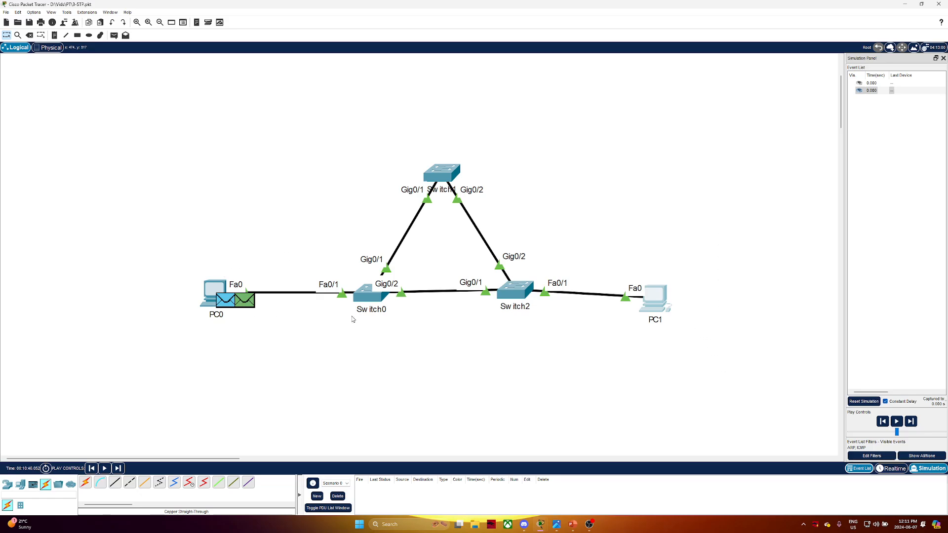
- Inspect the outbound Layer 2 details of the ICMP packet at PC0, and close the PDU information
left_click(236, 302)
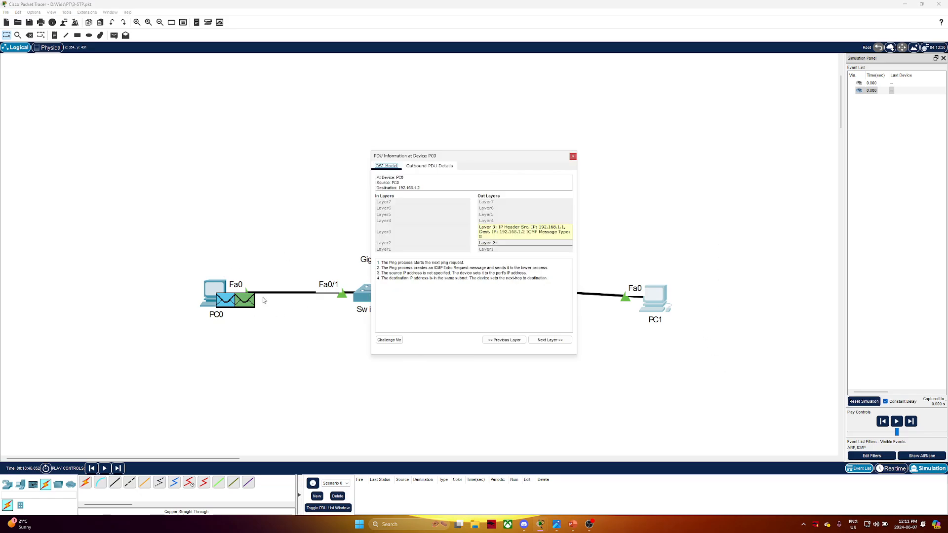
left_click(512, 245)
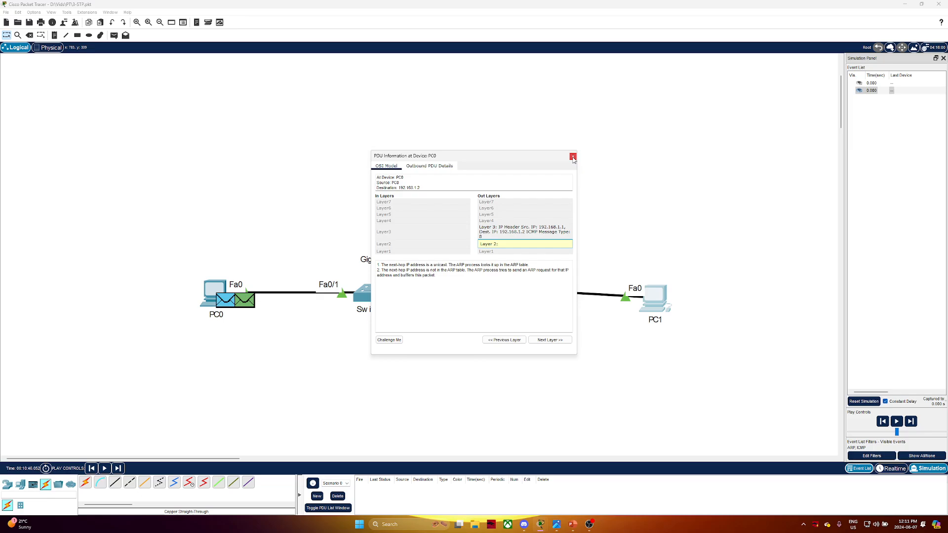
left_click(573, 156)
- Run the simulation until the ARP frame reaches Switch0, and examine its inbound Layer 2 details there
left_click(897, 422)
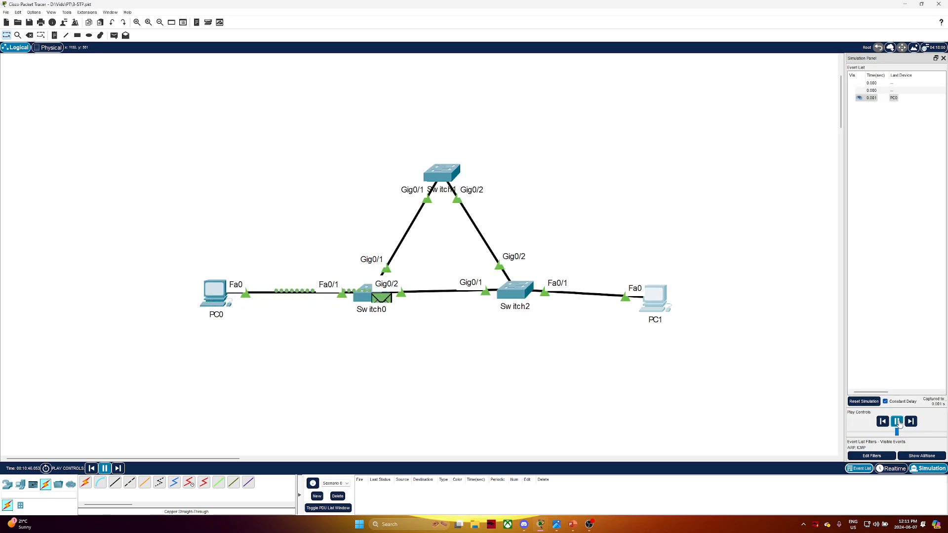
left_click(382, 300)
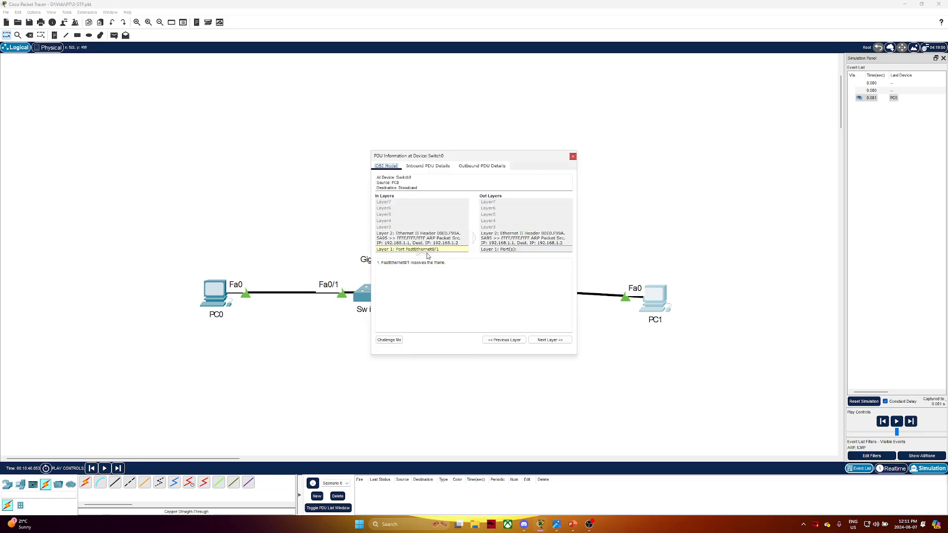
left_click(424, 243)
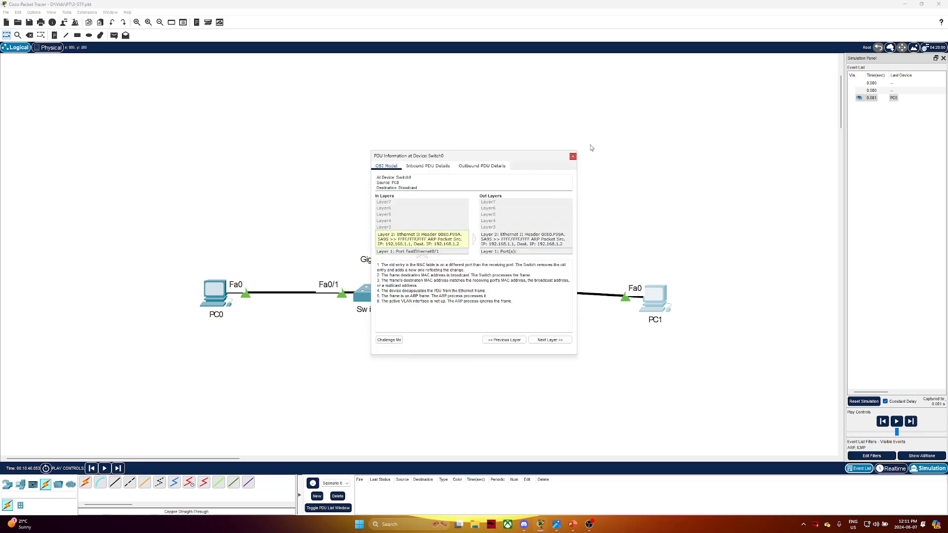
left_click(573, 156)
- Play, pause and step the simulation forward to follow the ARP broadcast circulating among the three switches
left_click(898, 423)
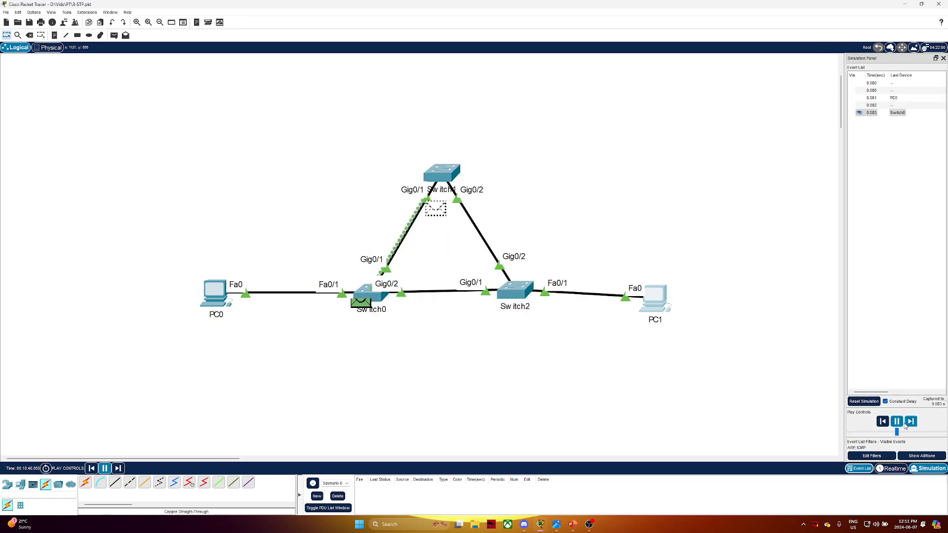
left_click(897, 424)
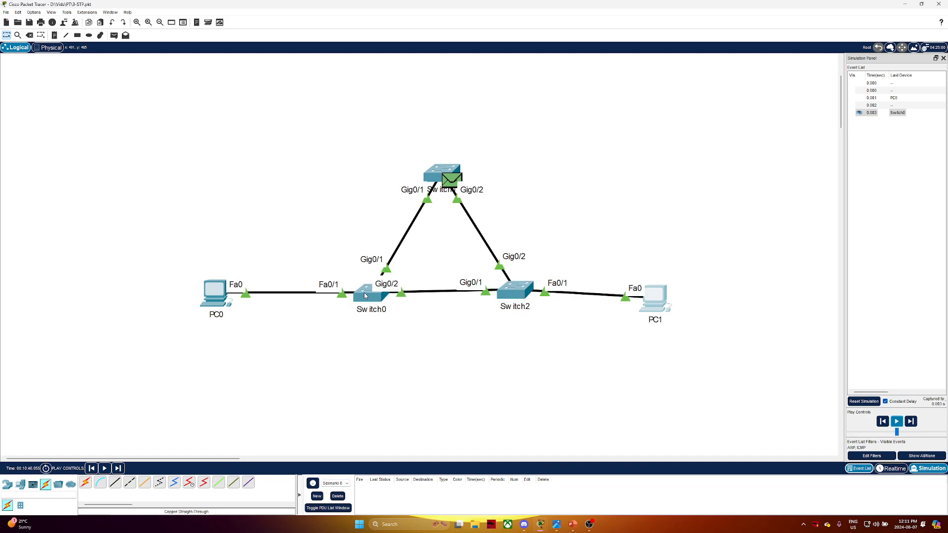
left_click(911, 422)
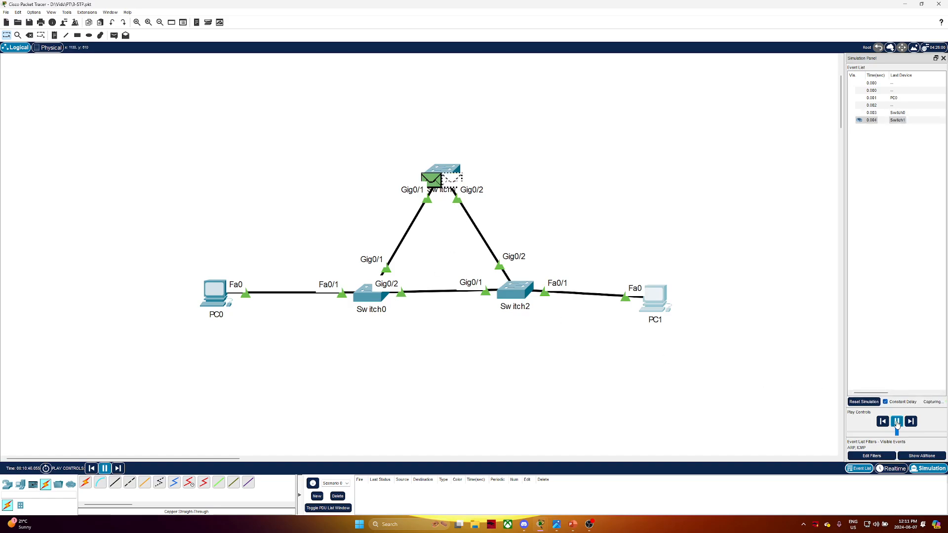
left_click(911, 422)
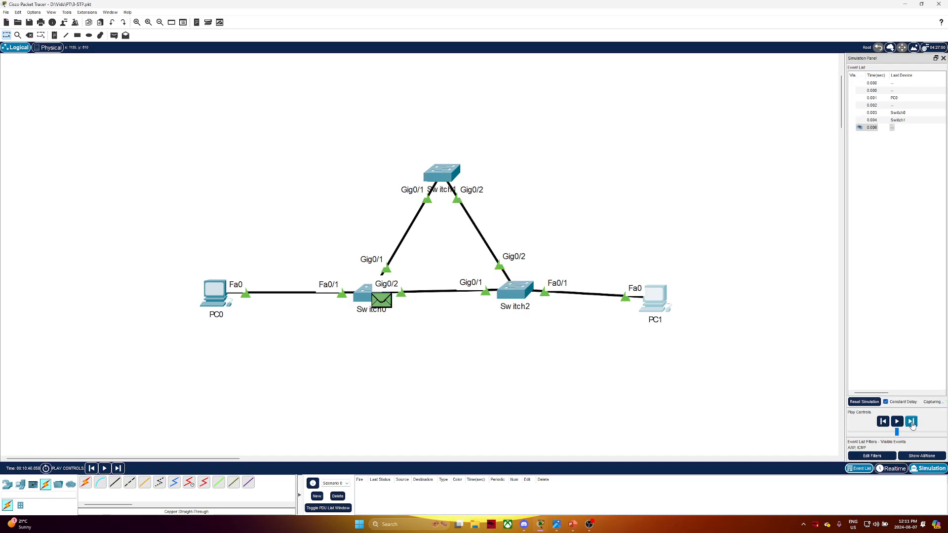
left_click(897, 422)
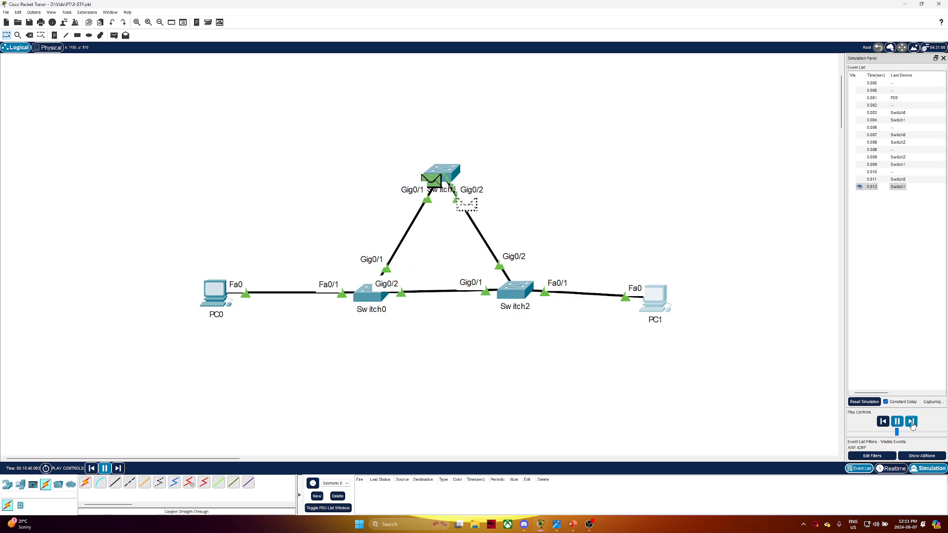
- Return to realtime mode and delete all five devices from the workspace, confirming the deletion
left_click(891, 469)
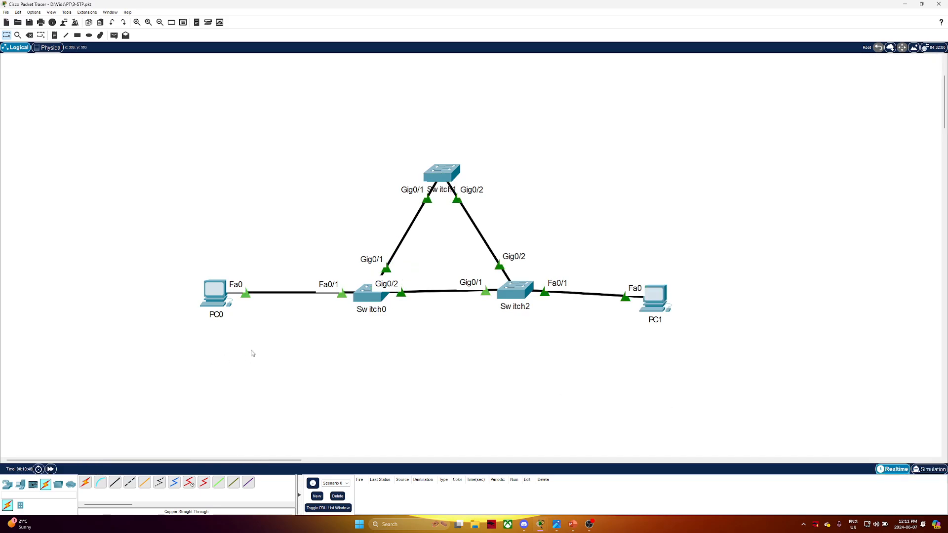
left_click_drag(105, 110, 857, 437)
key("Delete")
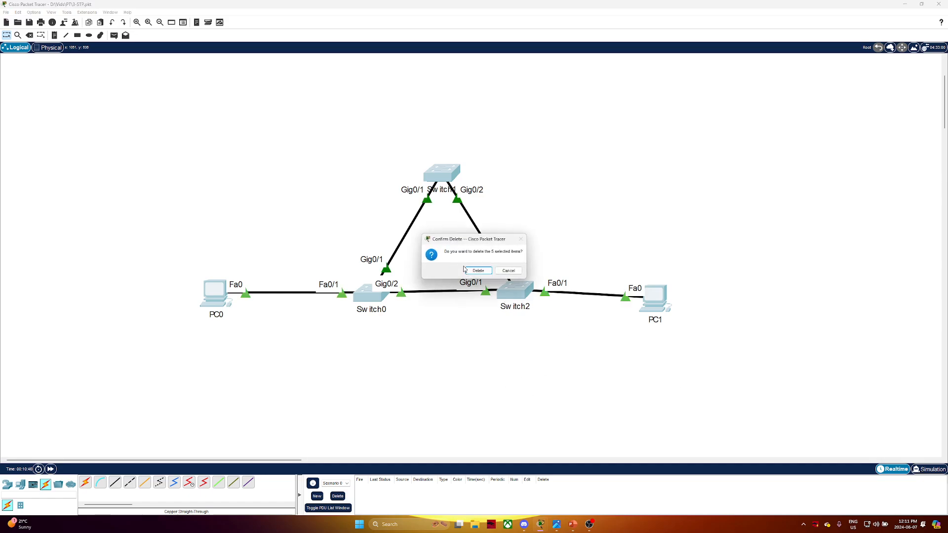
left_click(477, 271)
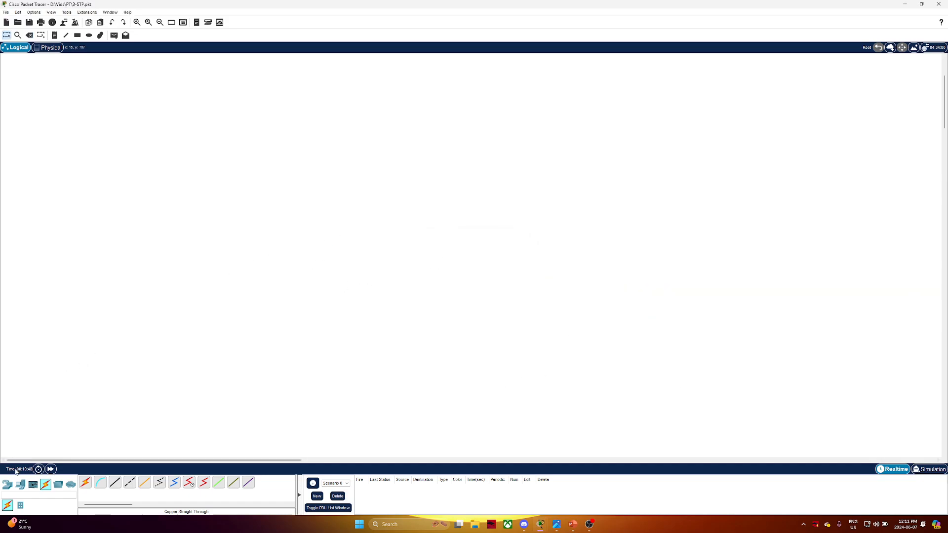
- Place three 2960 switches in a triangle, one above and two below, on the empty workspace
left_click(7, 484)
left_click(20, 505)
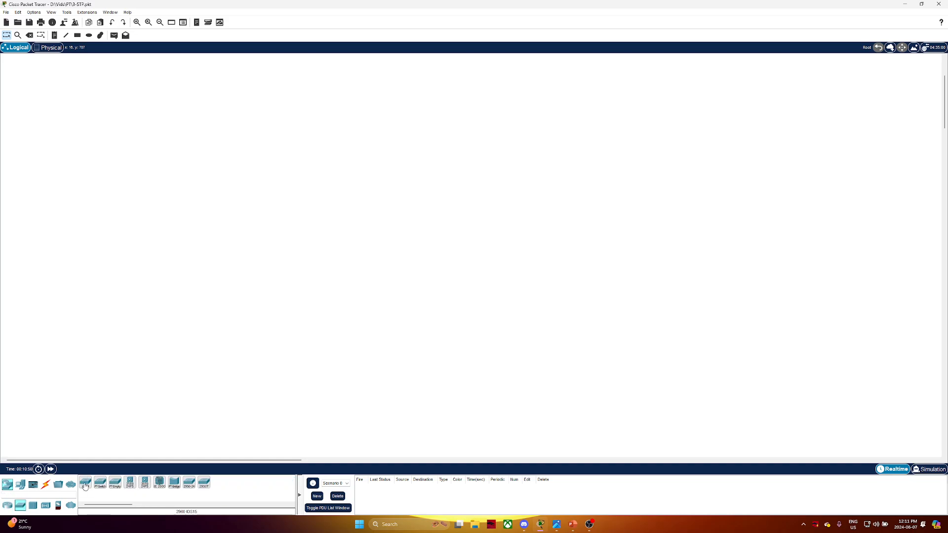
left_click(85, 486)
left_click(387, 157)
left_click(85, 486)
left_click(288, 310)
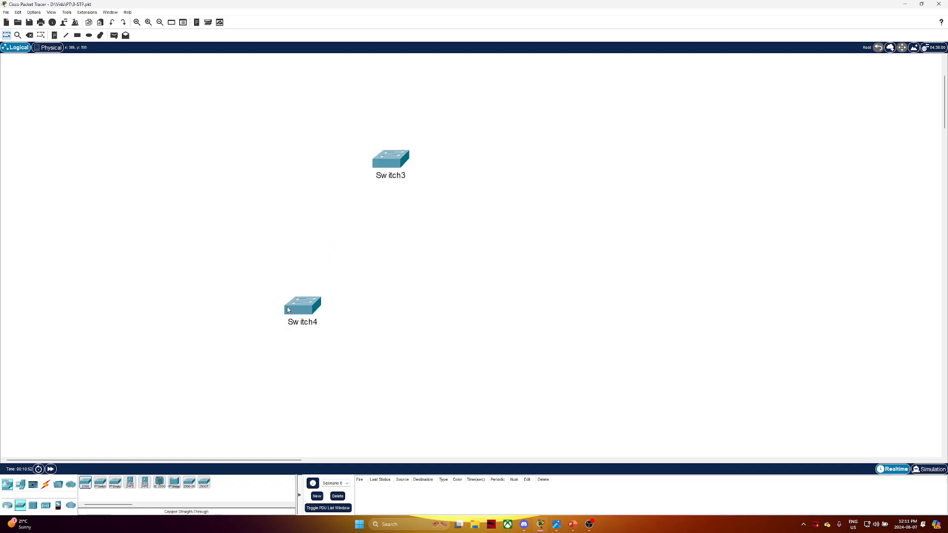
left_click(85, 487)
left_click(454, 304)
- Connect Switch3's GigabitEthernet0/1 port to Switch4's GigabitEthernet0/1 port with a copper straight-through cable
left_click(34, 484)
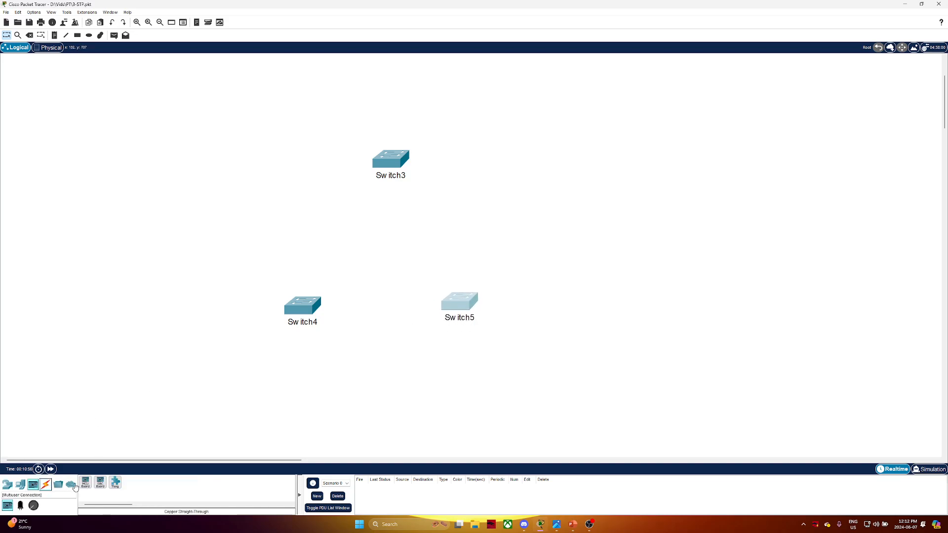
left_click(46, 485)
left_click(116, 483)
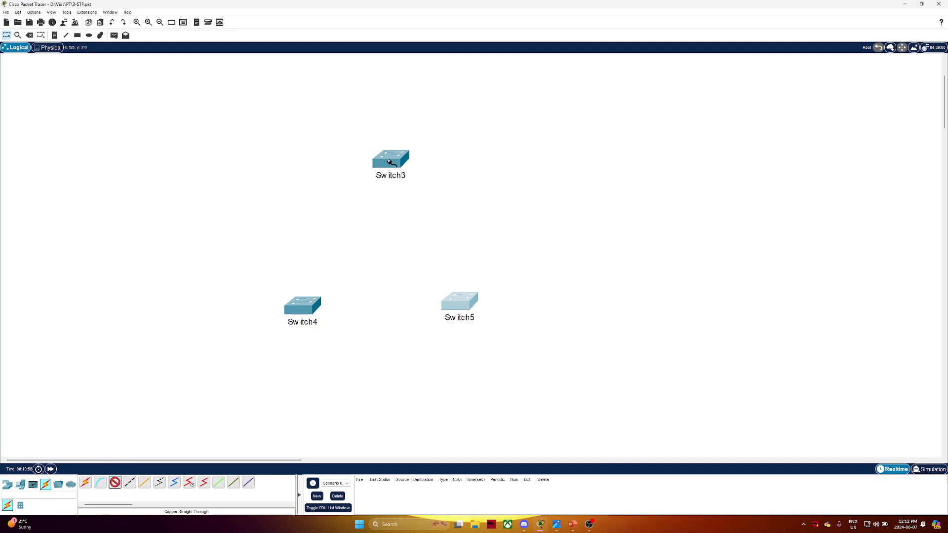
left_click(390, 162)
left_click(423, 364)
left_click(305, 311)
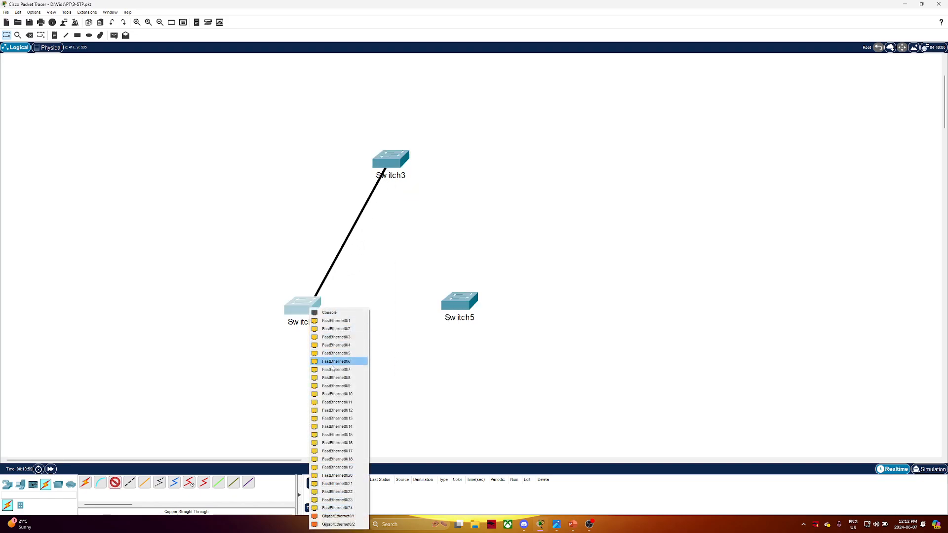
left_click(332, 516)
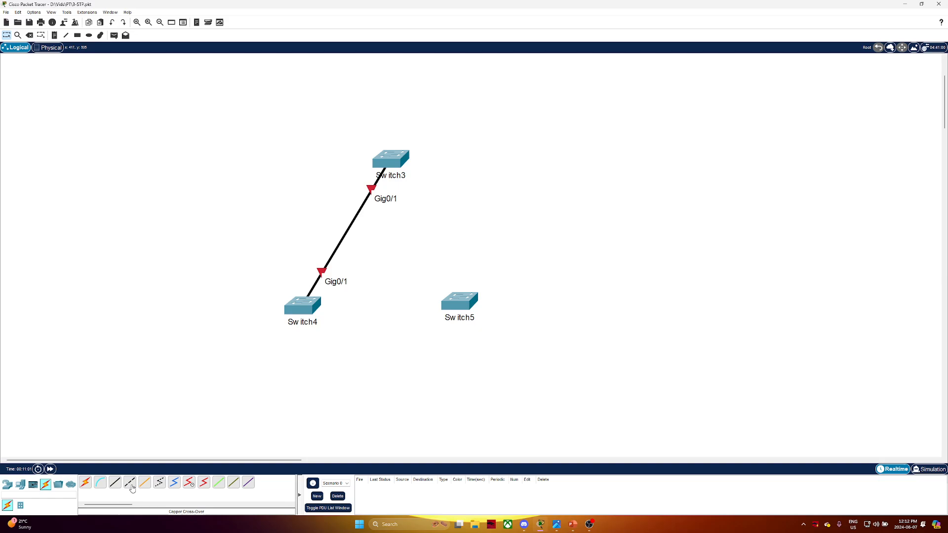
- Connect Switch3's GigabitEthernet0/2 port to Switch5's GigabitEthernet0/2 port with a copper straight-through cable
left_click(115, 483)
left_click(388, 160)
left_click(425, 370)
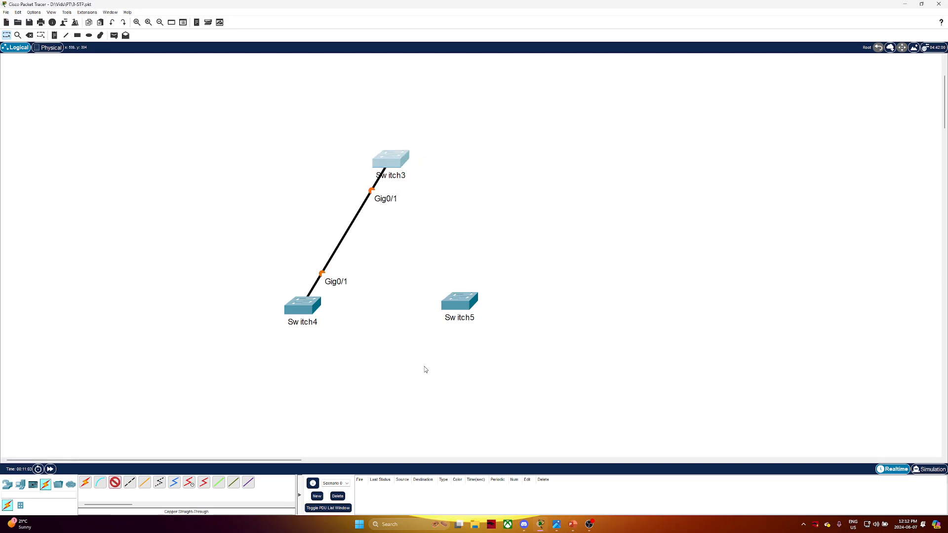
left_click(459, 302)
left_click(477, 524)
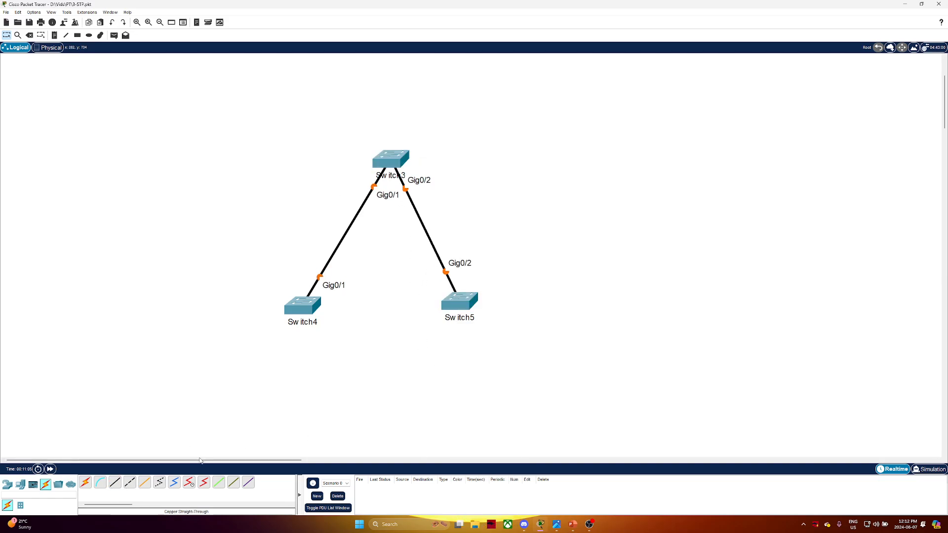
- Connect Switch4's GigabitEthernet0/2 port to Switch5's GigabitEthernet0/1 port with a copper straight-through cable
left_click(115, 482)
left_click(299, 308)
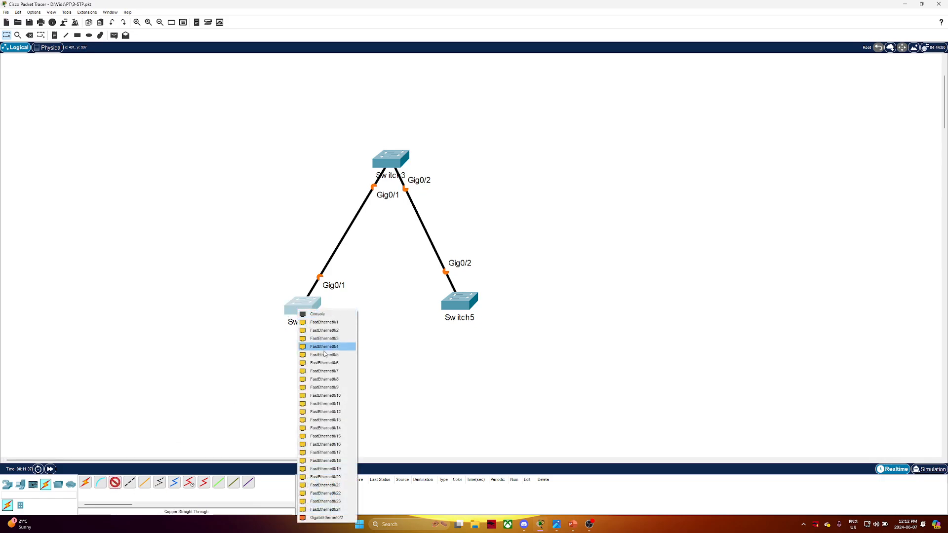
left_click(317, 519)
left_click(460, 304)
left_click(476, 511)
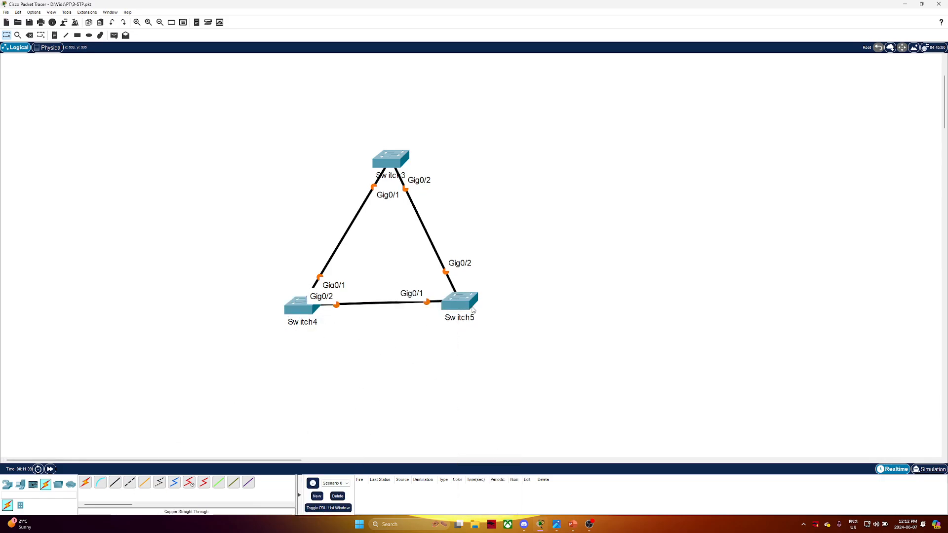
- Open Switch3's command line and enter global configuration mode with en and conf t
left_click(396, 160)
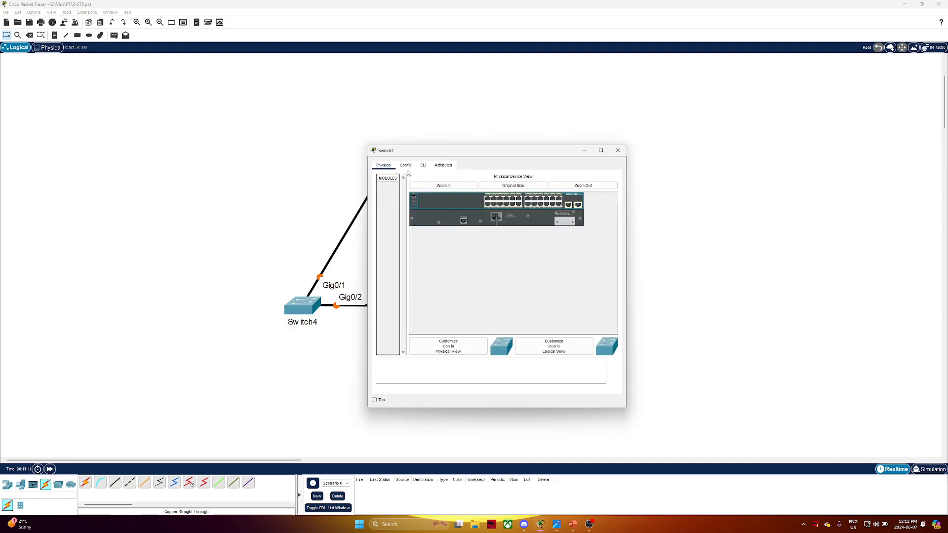
left_click(423, 166)
type("en")
key("Return")
type("con")
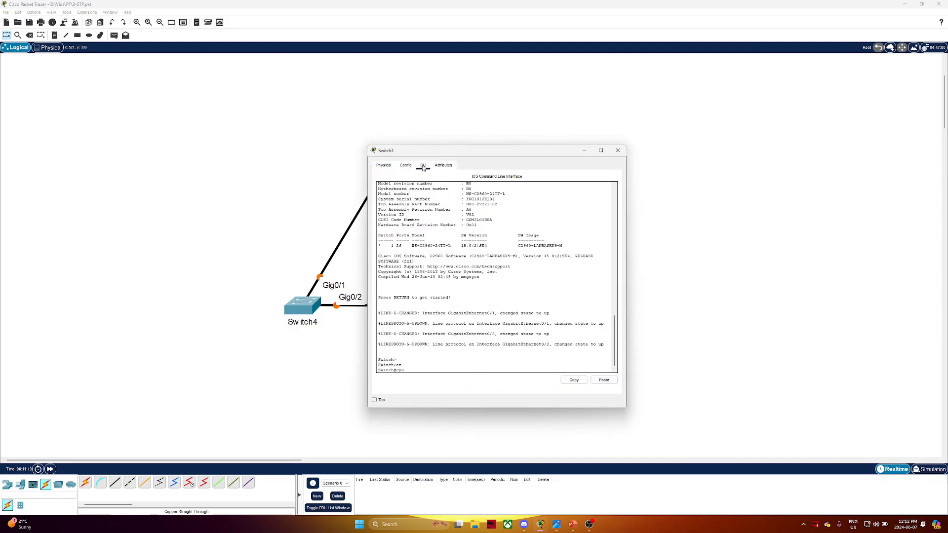
type("o")
type("f t")
key("Return")
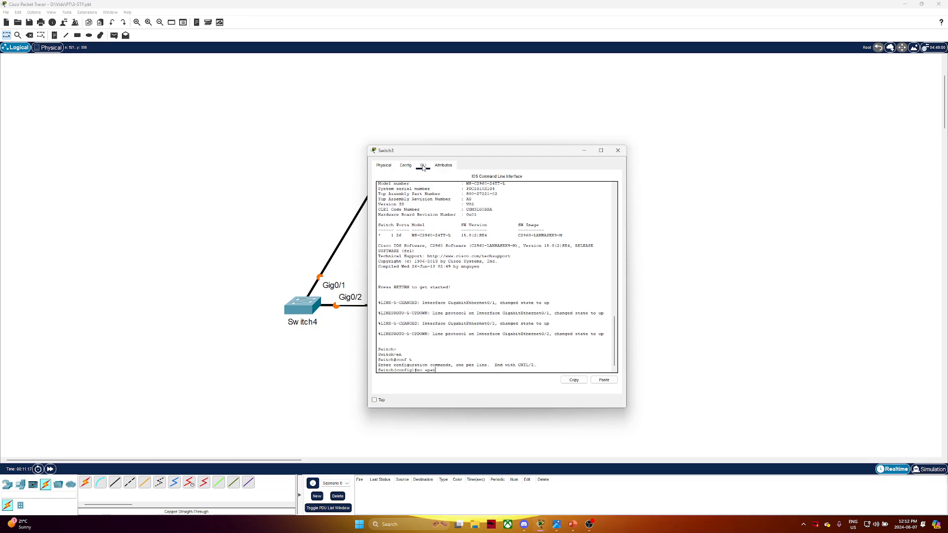
- Disable spanning tree on Switch3 with no spanning-tree vlan 1, exit configuration mode and close its window
type("no span")
key("Tab")
type("vla n12")
key("Return")
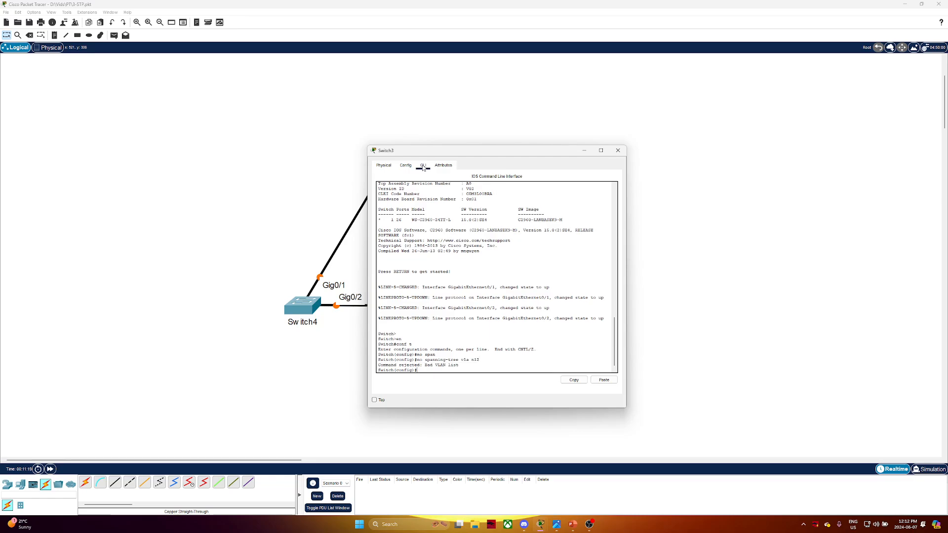
key("Up")
type("n 1")
key("Return")
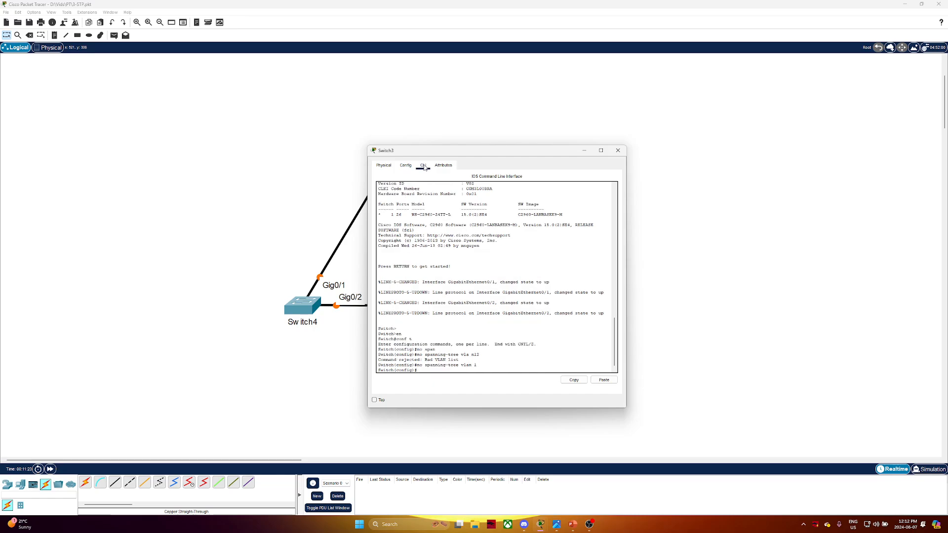
type("ex")
key("Return")
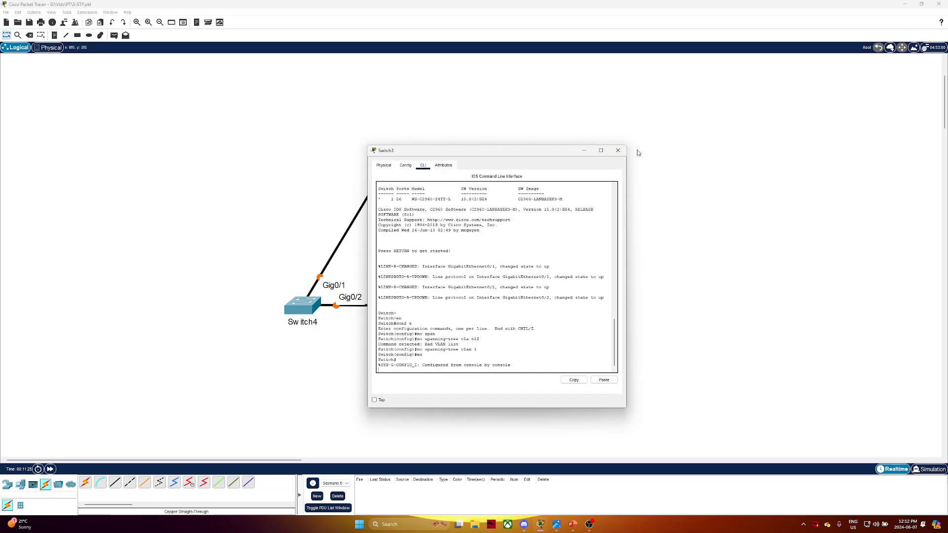
left_click(618, 150)
- Open Switch4's command line and enter global configuration mode with en and conf t
left_click(302, 306)
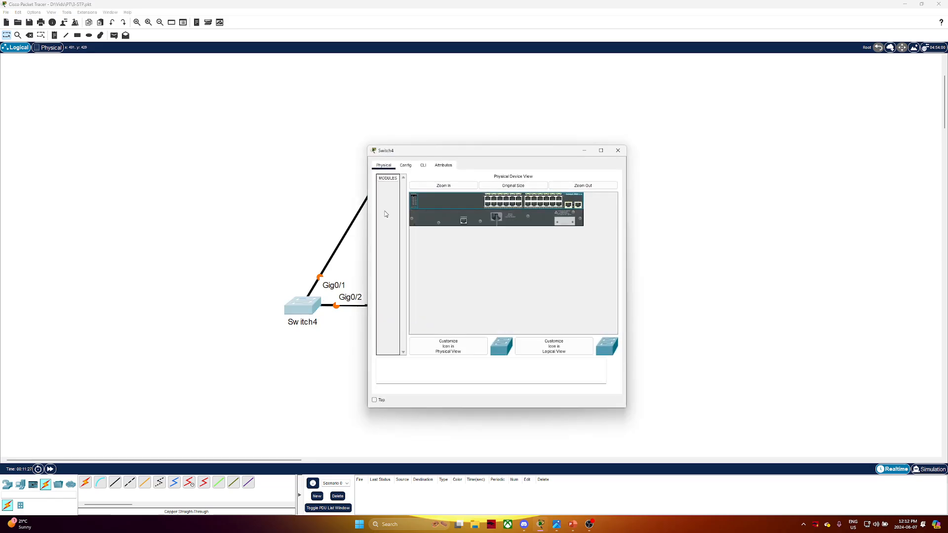
left_click(423, 165)
key("Return")
key("Return")
type("en")
key("Return")
type("conf t")
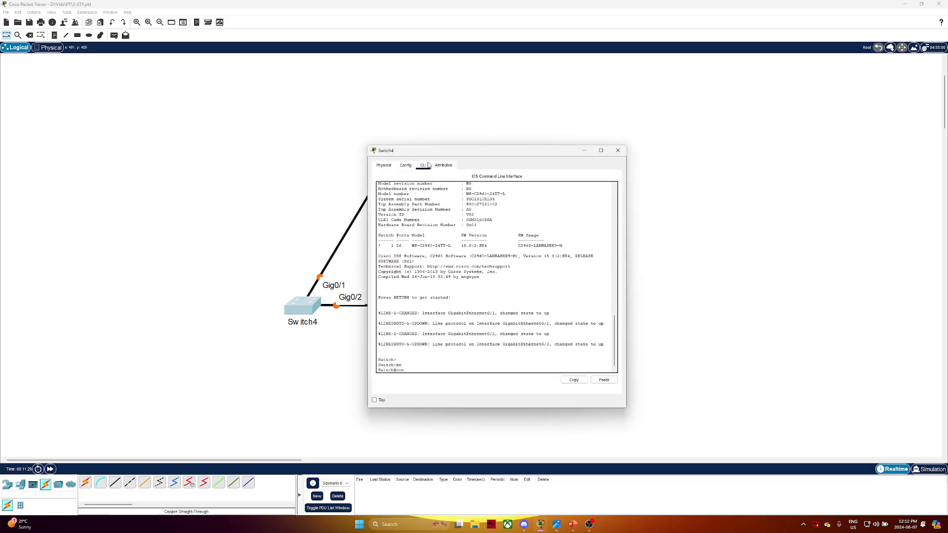
key("Return")
- Disable spanning tree on Switch4 with no span vlan 1 and close its window
type("nfig)#no span vlan")
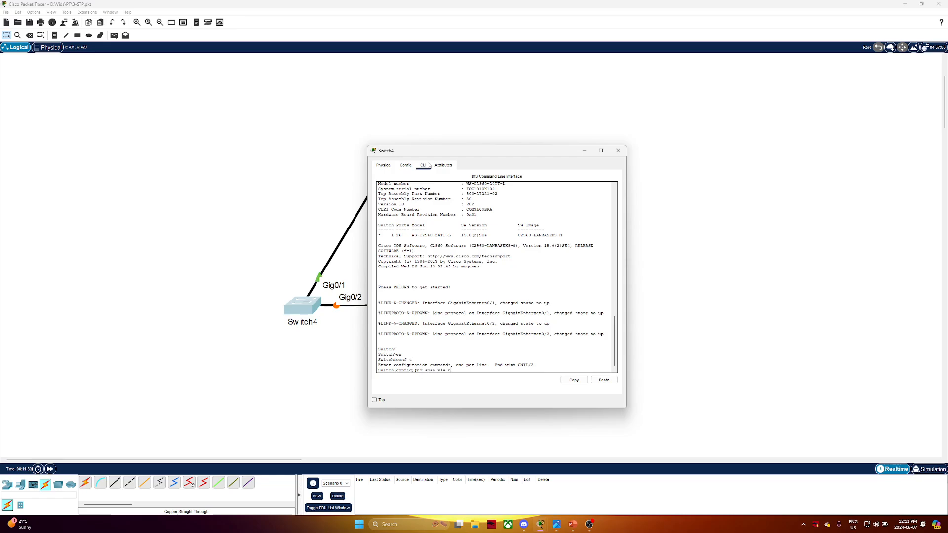
type("1")
key("Return")
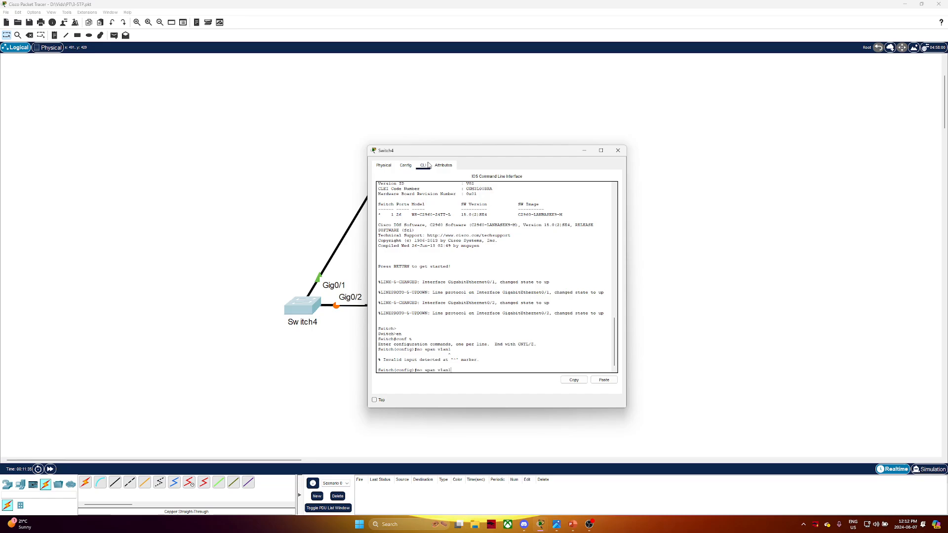
type("no span vlan 1")
key("Return")
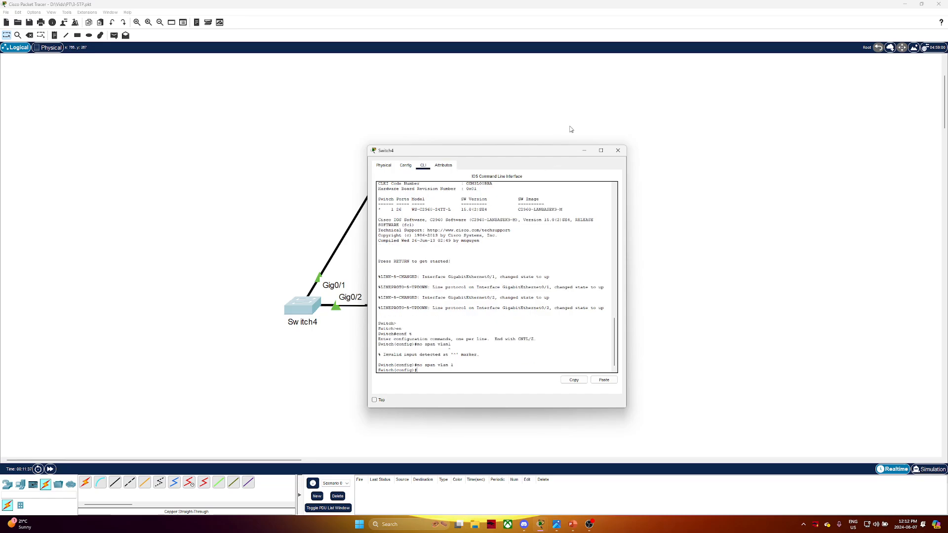
left_click(618, 151)
- Open Switch5's command line and enter global configuration mode with en and conf t
left_click(478, 309)
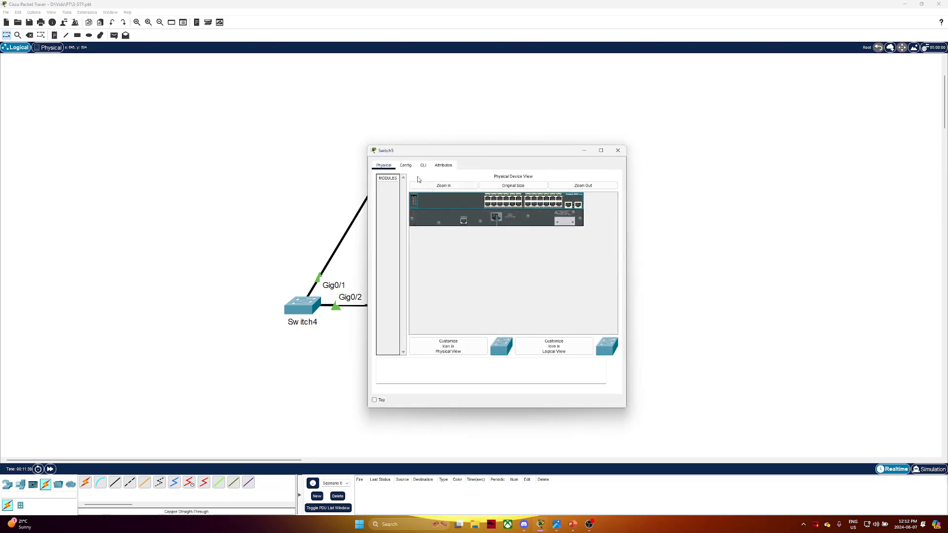
left_click(428, 166)
type("en")
key("Return")
type("conf t")
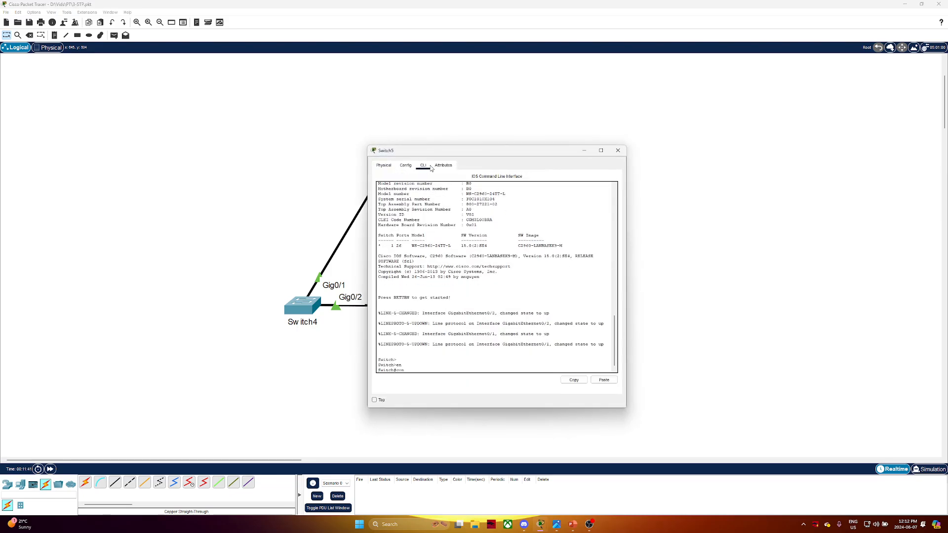
key("Return")
- Disable spanning tree on Switch5 with no span vlan 1, exit configuration mode and close its window
type("no span vla")
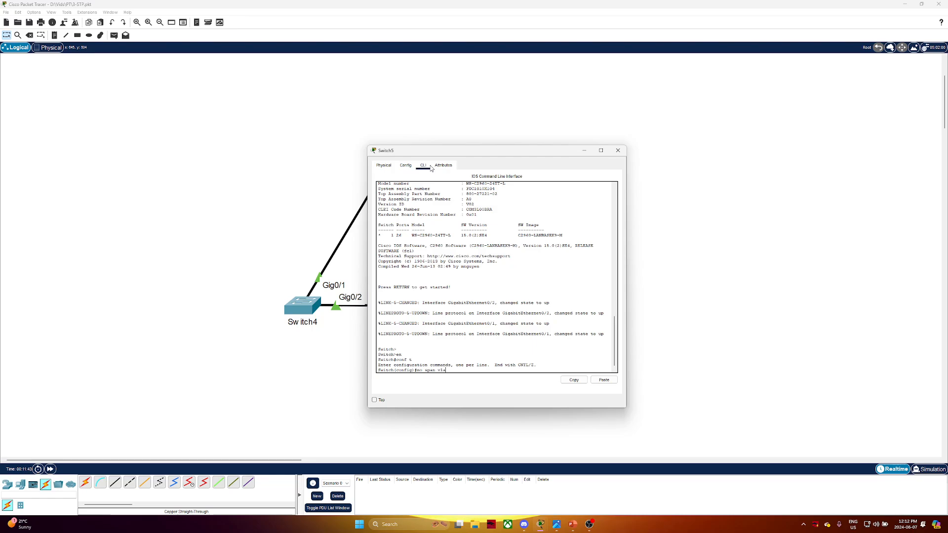
type("n 1")
key("Return")
type("ex")
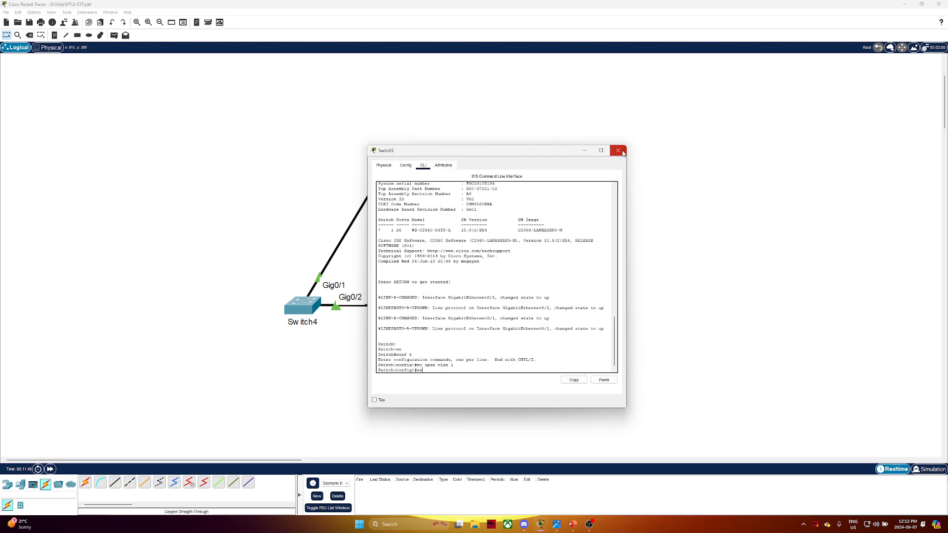
type("it")
key("Return")
left_click(618, 151)
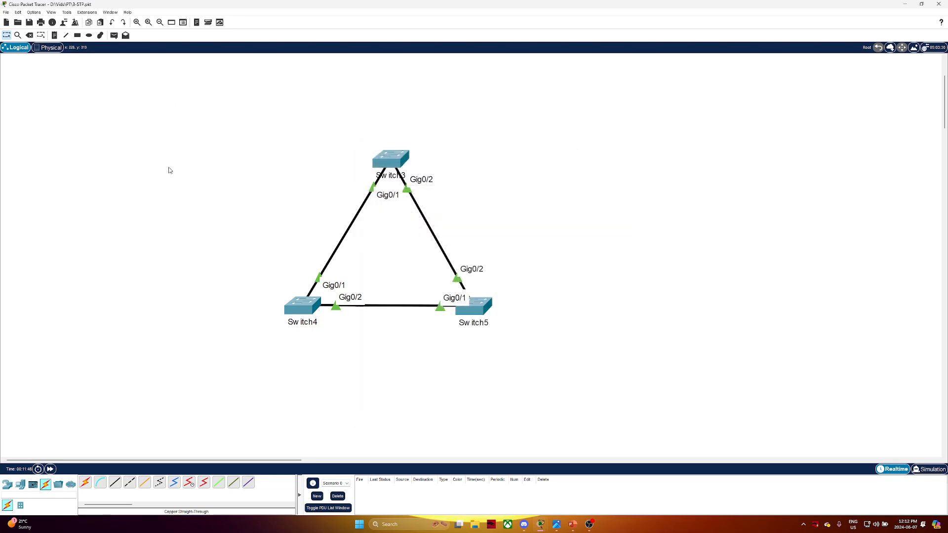
- Add two PCs to the workspace, PC2 on the outer side of Switch4 and PC3 on the outer side of Switch5
left_click(18, 488)
left_click_drag(85, 483, 124, 329)
left_click_drag(85, 482, 584, 316)
left_click_drag(124, 329, 144, 322)
- Connect PC2's FastEthernet0 to Switch4's FastEthernet0/2 with a copper straight-through cable
left_click(46, 485)
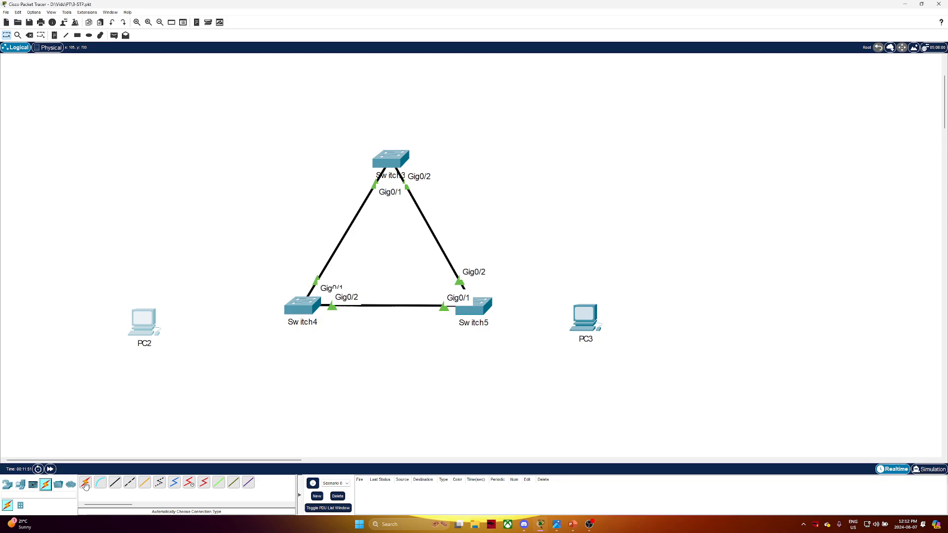
left_click(115, 482)
left_click(143, 322)
left_click(163, 327)
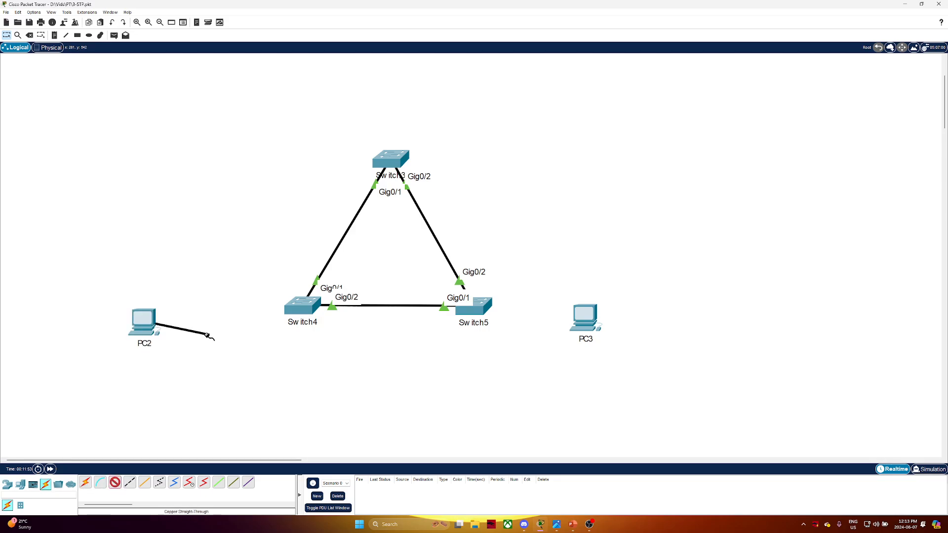
left_click(307, 311)
left_click(338, 336)
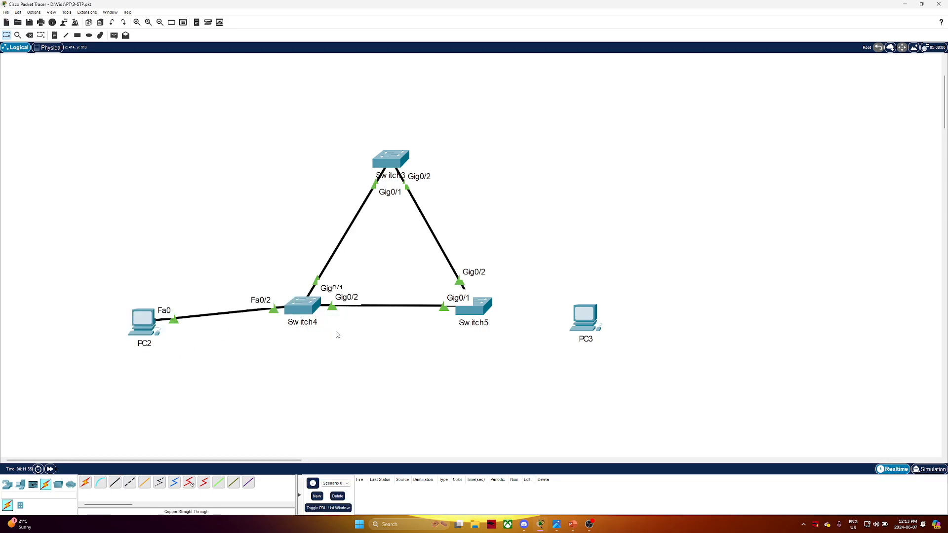
- Connect Switch5's FastEthernet0/1 to PC3's FastEthernet0 with a copper straight-through cable
left_click(117, 483)
left_click(482, 313)
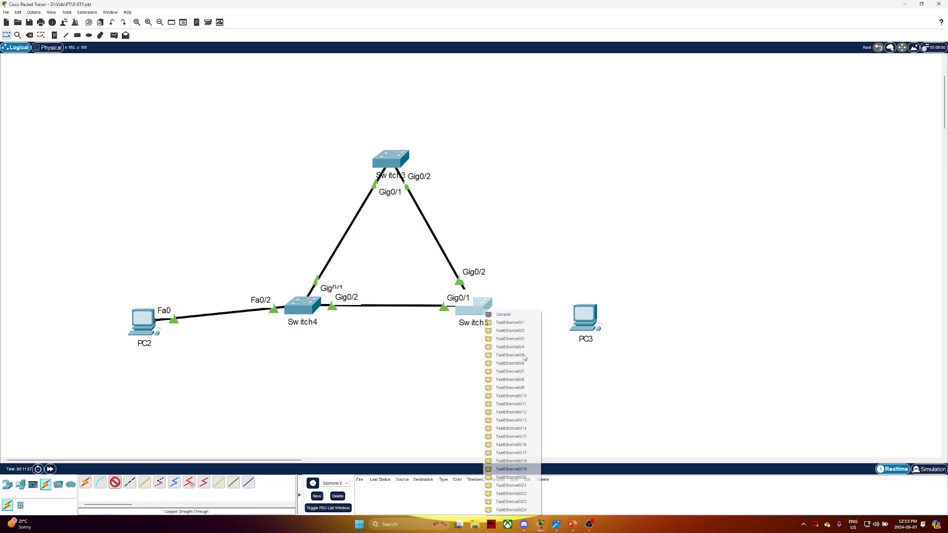
left_click(510, 322)
left_click(585, 320)
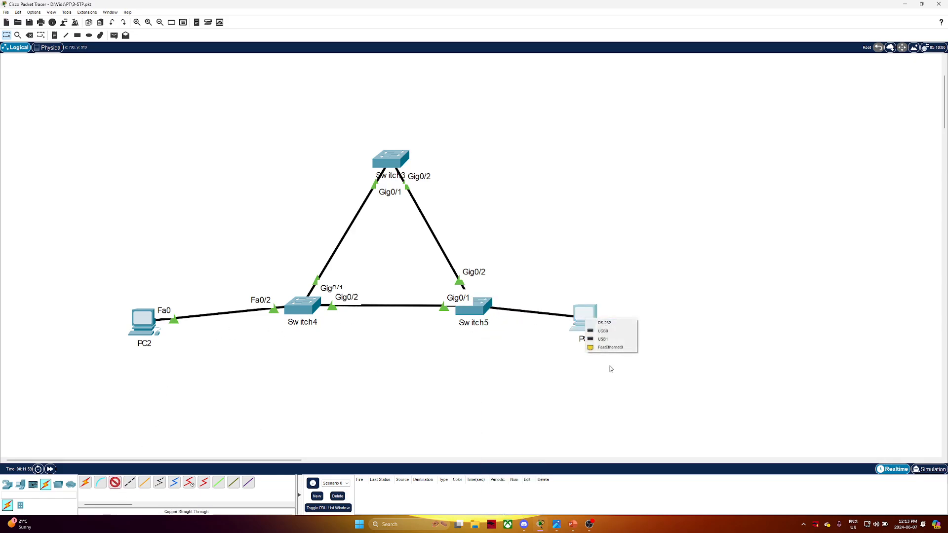
left_click(609, 348)
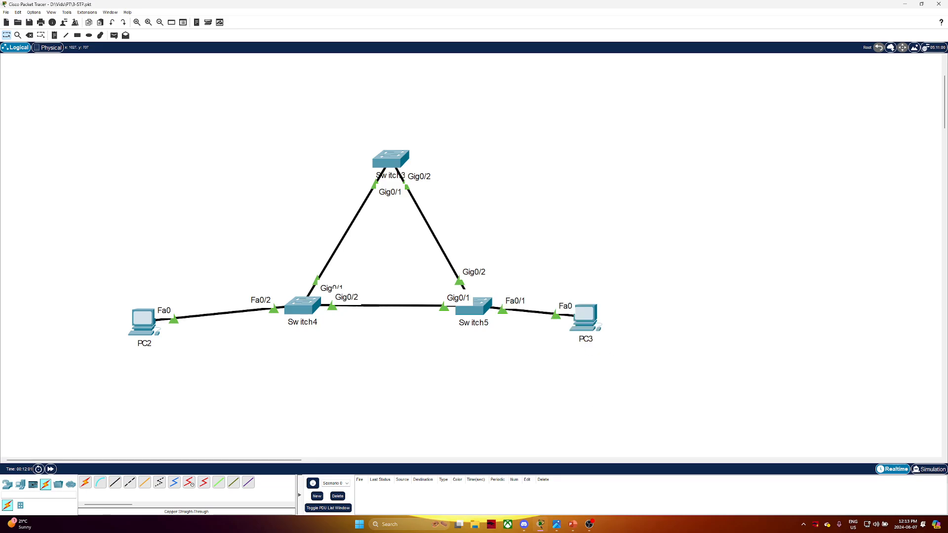
- Set PC3's static IPv4 address to 192.168.1.2 with the default subnet mask and close its window
left_click(582, 319)
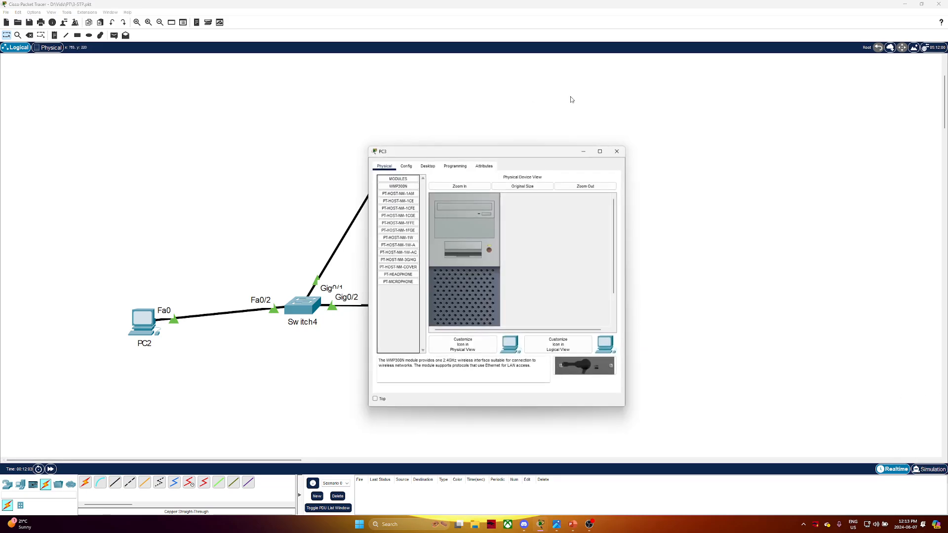
left_click(454, 167)
left_click(428, 168)
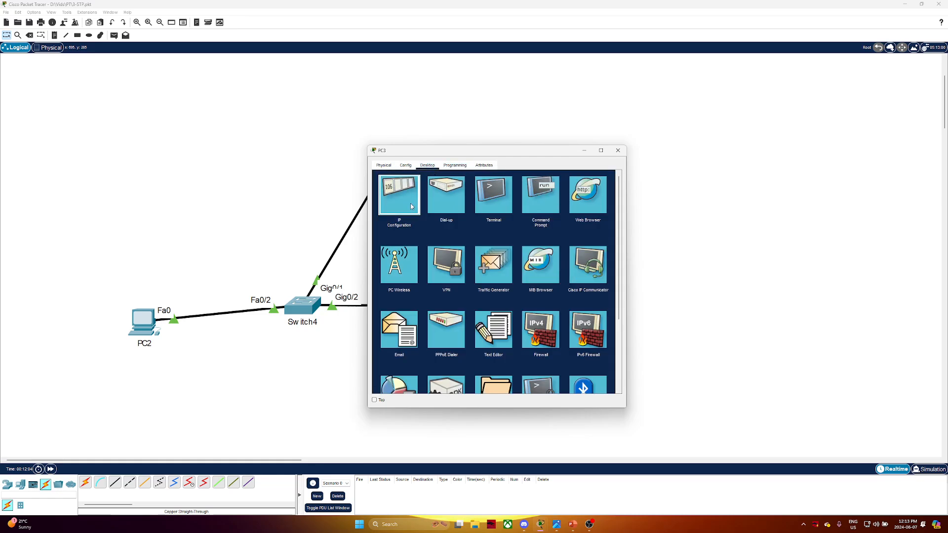
left_click(398, 194)
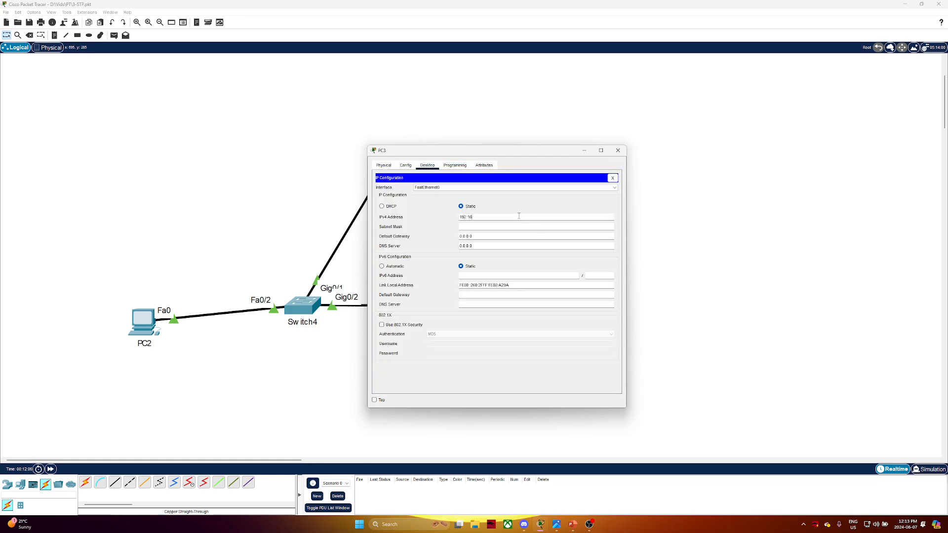
key("Tab")
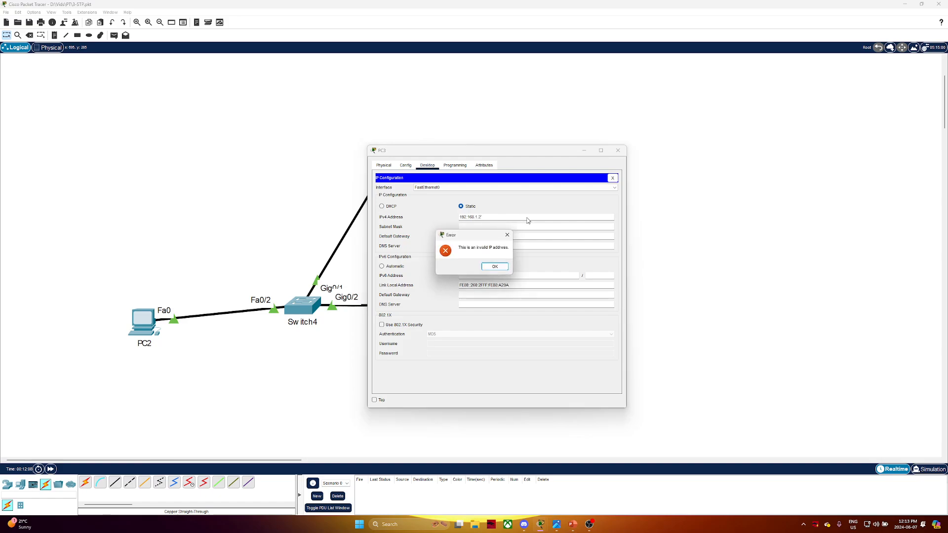
left_click(507, 236)
left_click(496, 217)
type("192")
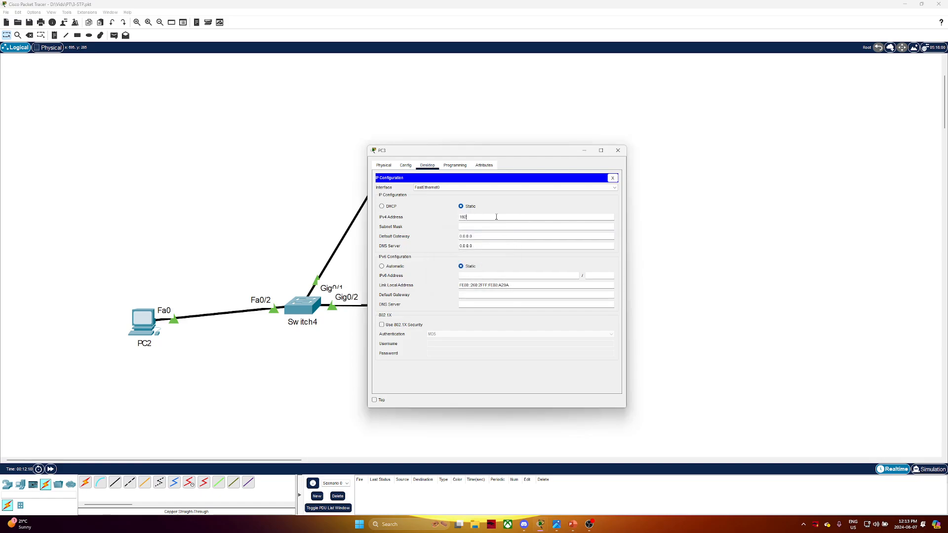
type(".168.1.2")
key("Tab")
left_click(613, 179)
left_click(618, 151)
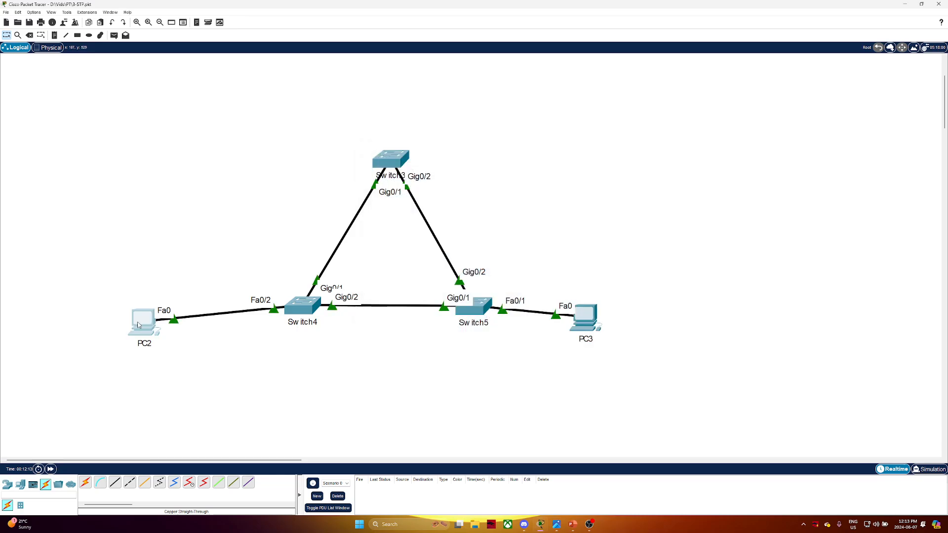
- Open the IP configuration of PC2
left_click(144, 321)
left_click(429, 167)
left_click(409, 195)
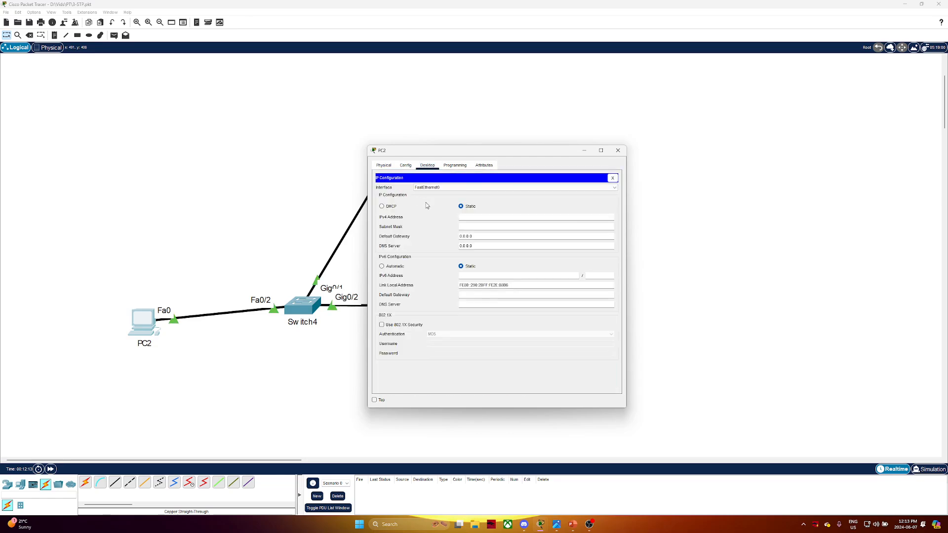
left_click(483, 216)
type("192.168.1.2")
key("Tab")
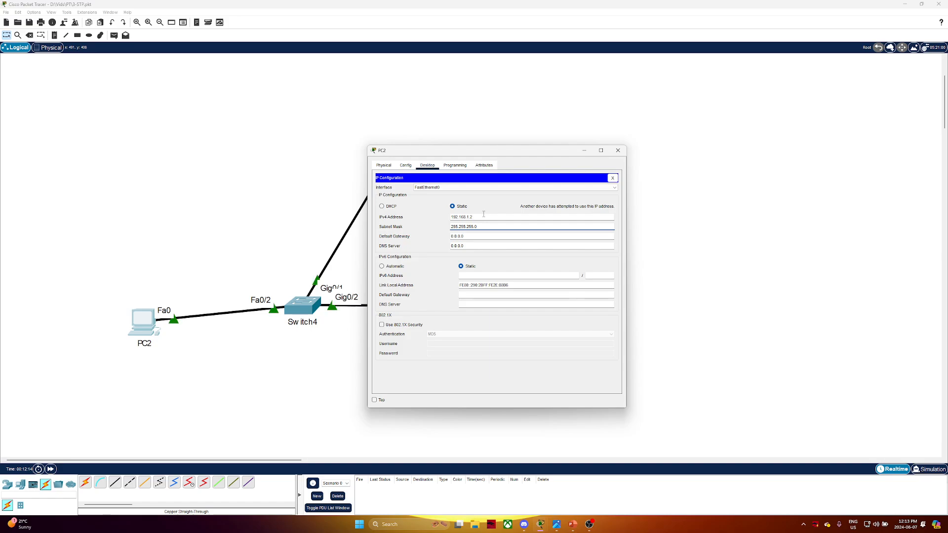
left_click(513, 217)
type("192.1")
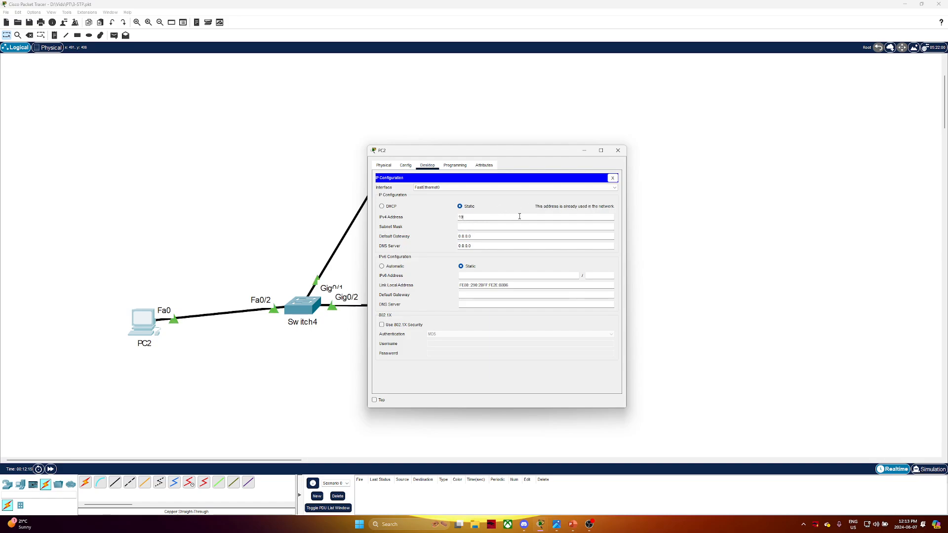
key("Tab")
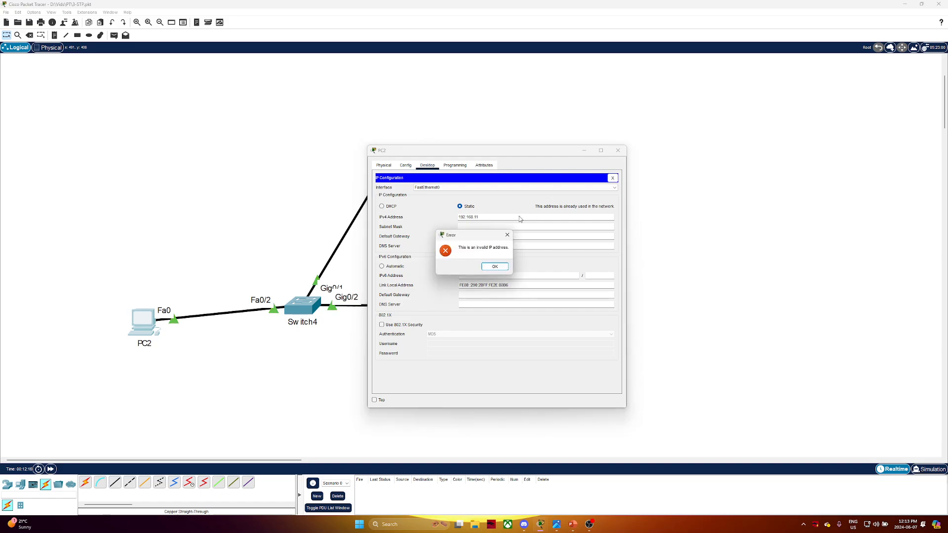
key("Return")
- Set PC2's static IPv4 address to 192.168.1.1 with the default subnet mask and close its window
left_click(492, 215)
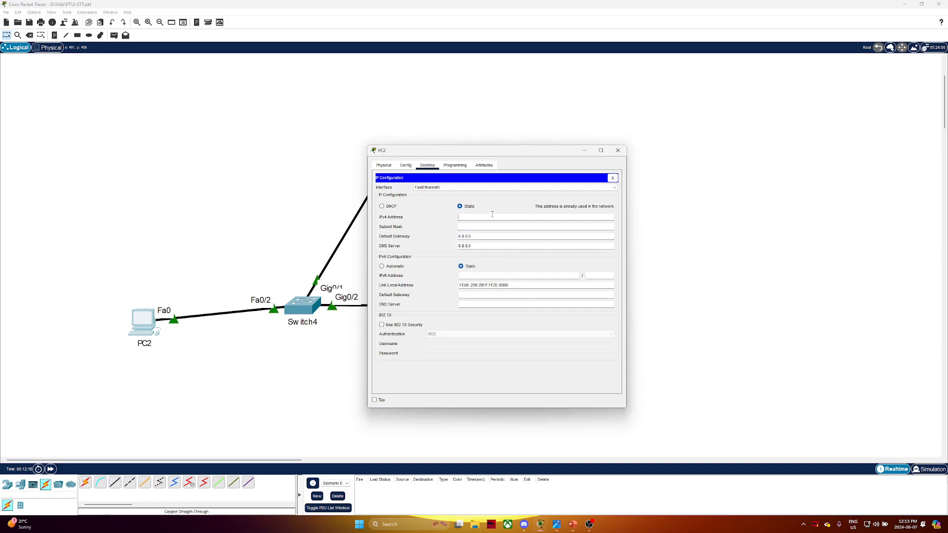
type("192.168.1.1")
key("Tab")
left_click(500, 206)
left_click(612, 178)
left_click(617, 151)
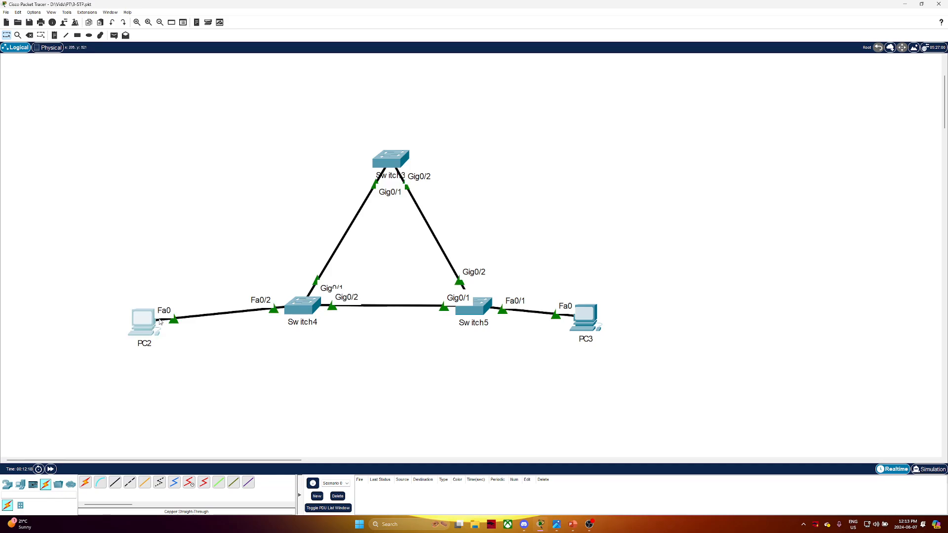
left_click(157, 322)
left_click(618, 150)
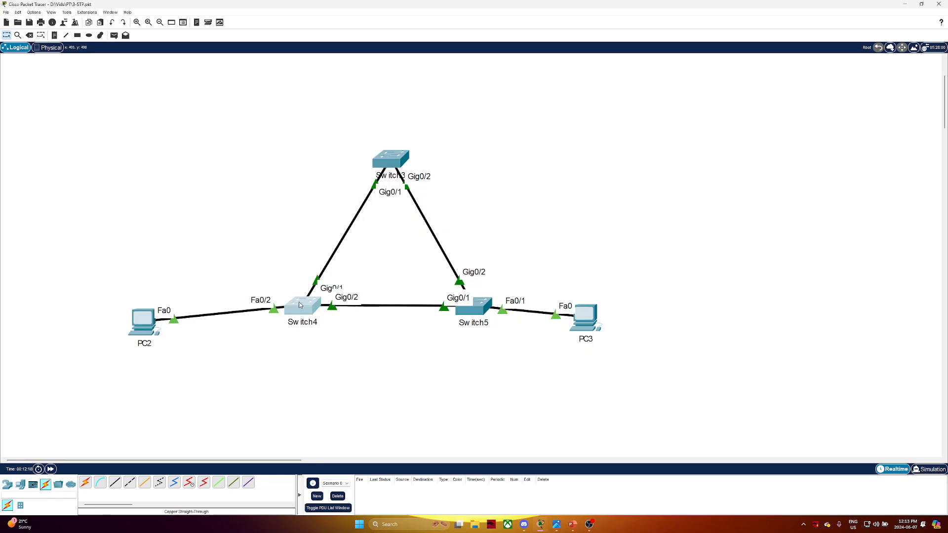
left_click(299, 306)
key("Return")
key("Return")
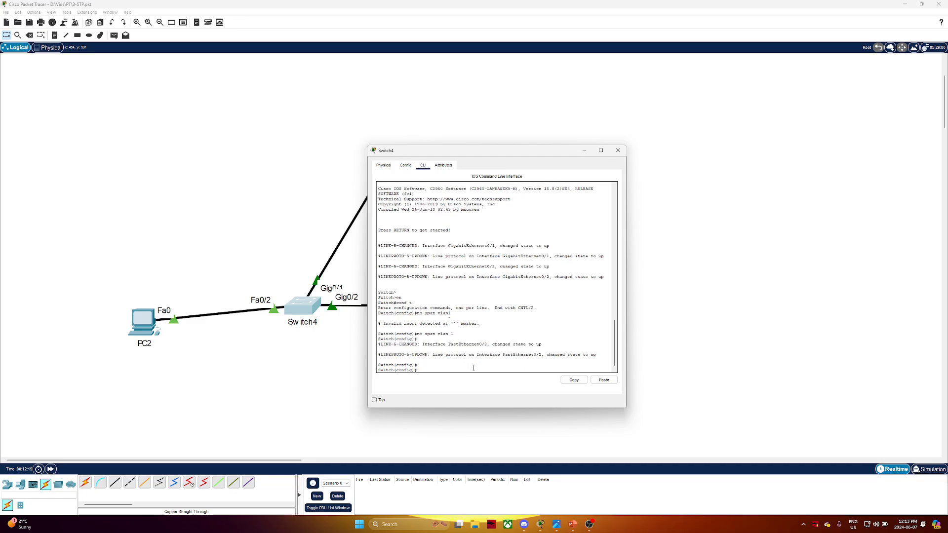
left_click(618, 150)
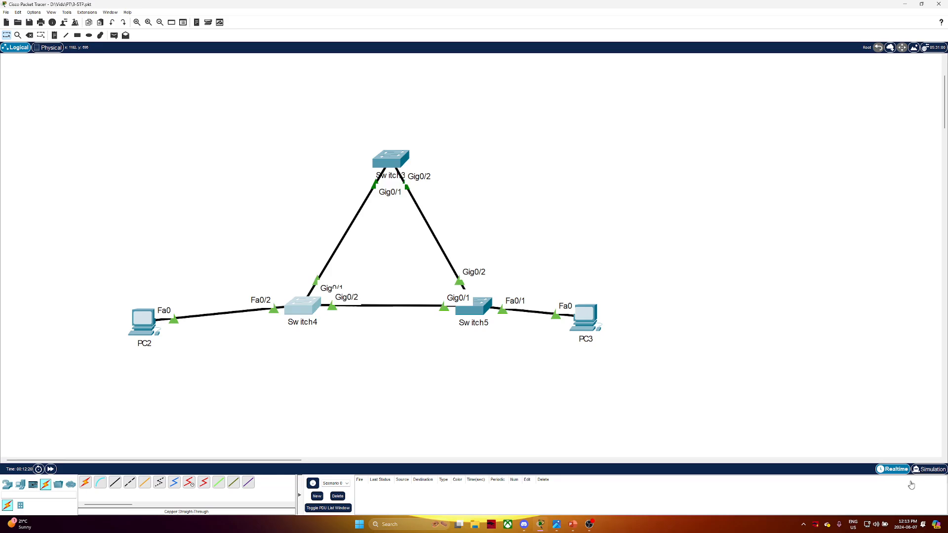
- Switch to simulation mode, ping 192.168.1.2 from PC2's command prompt and close the PC window
left_click(930, 470)
left_click(143, 322)
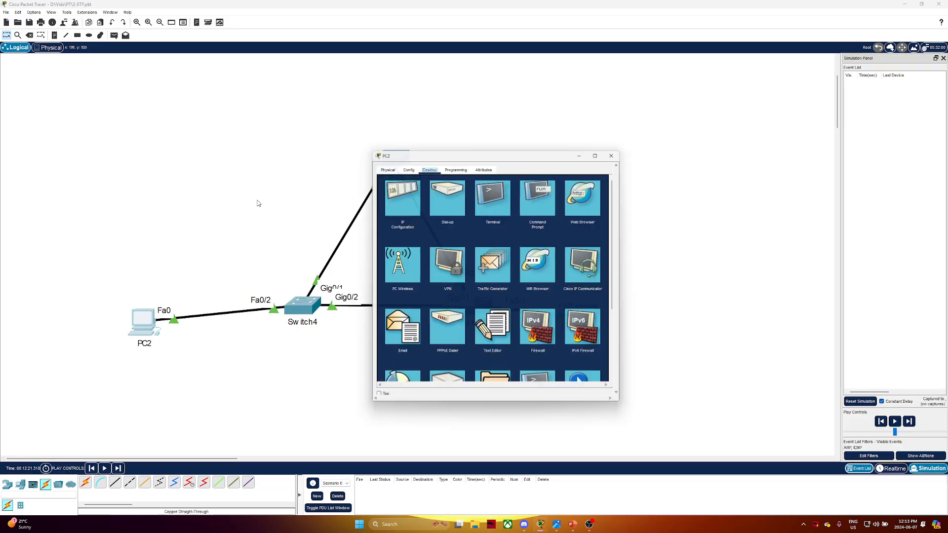
left_click(494, 192)
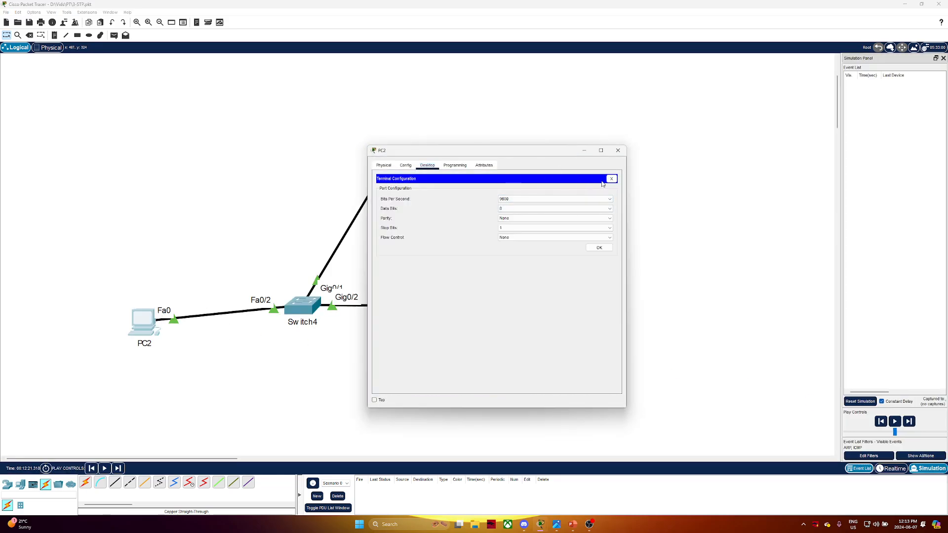
left_click(611, 179)
left_click(543, 193)
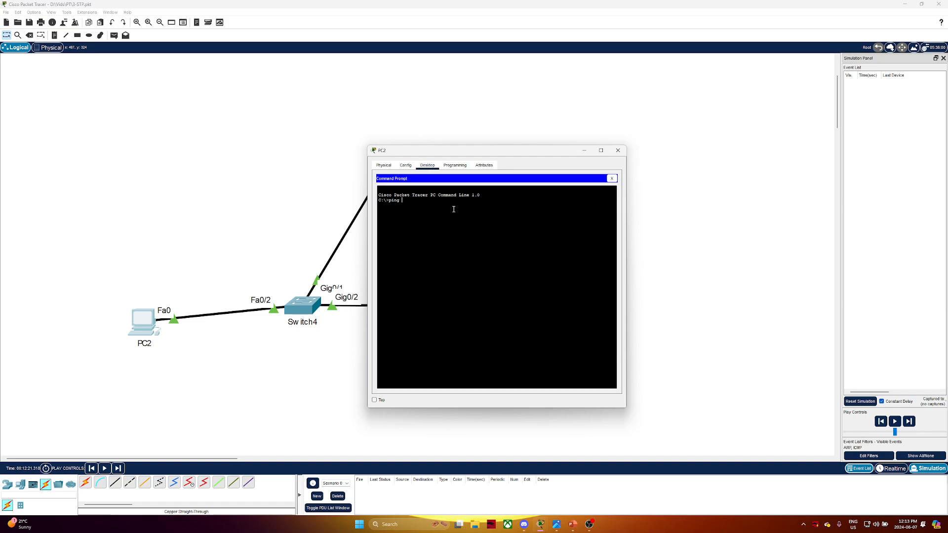
type("ping 192.168.1.2")
key("Return")
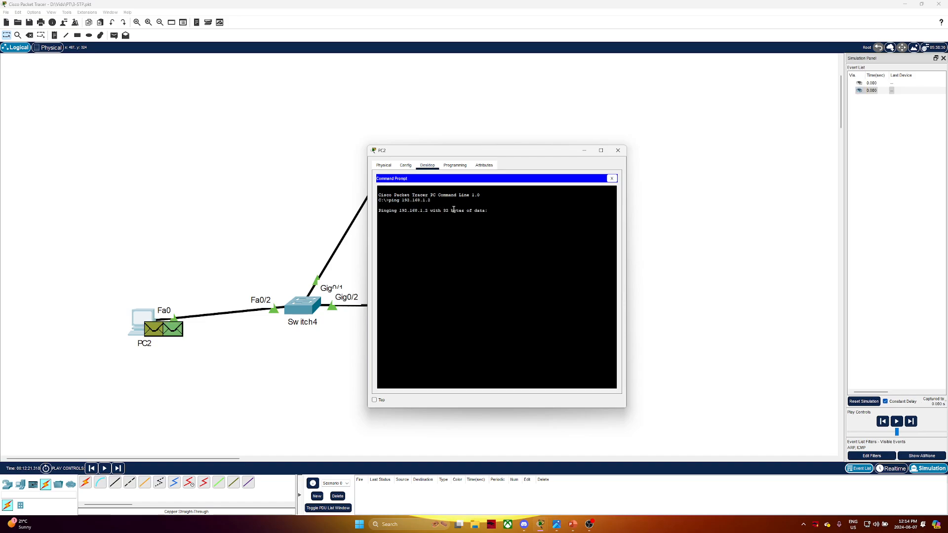
left_click(618, 150)
- Play the simulation of the ping, pausing at Switch4 to inspect the broadcast packet's PDU information before resuming
left_click(898, 421)
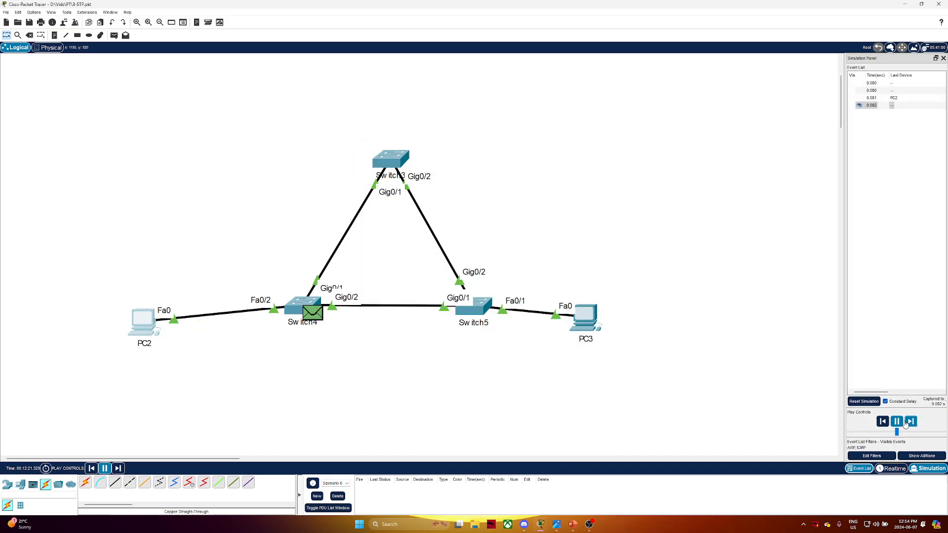
left_click(900, 423)
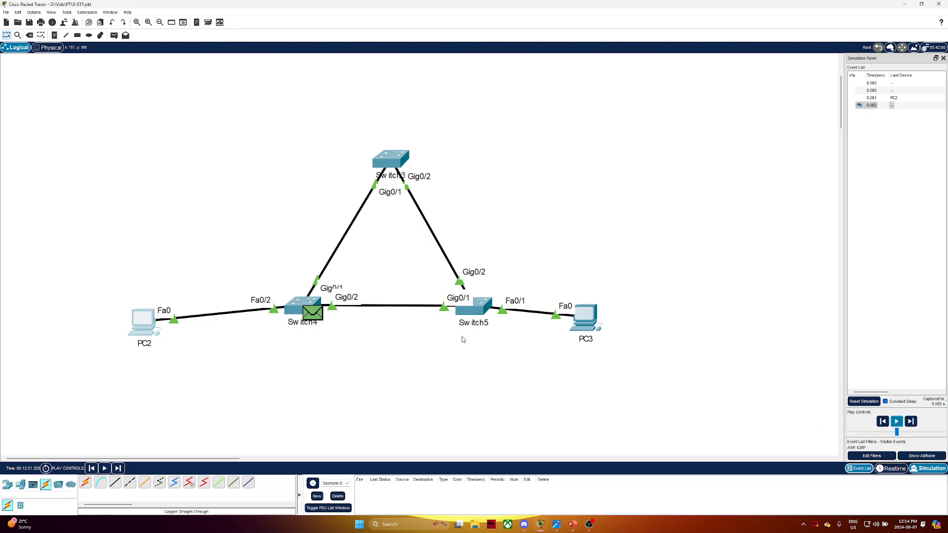
left_click(311, 316)
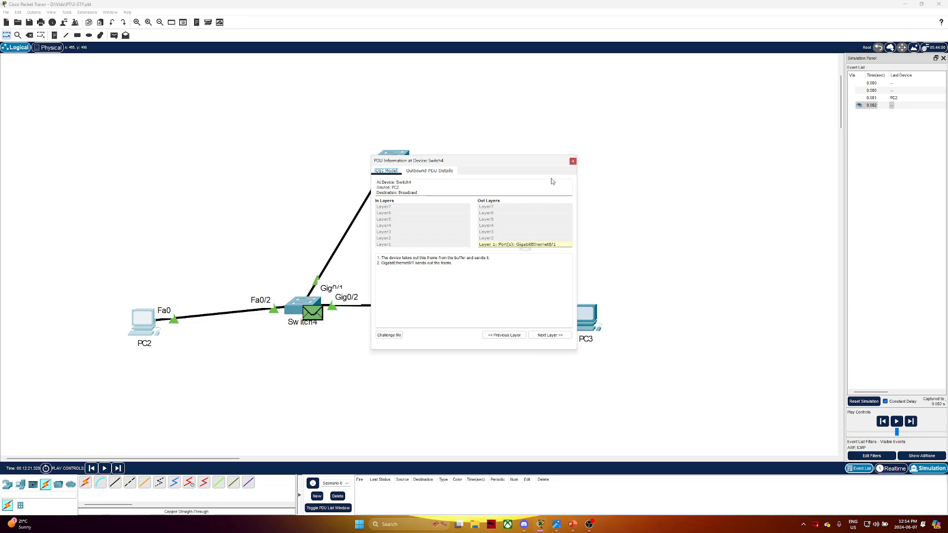
left_click(573, 162)
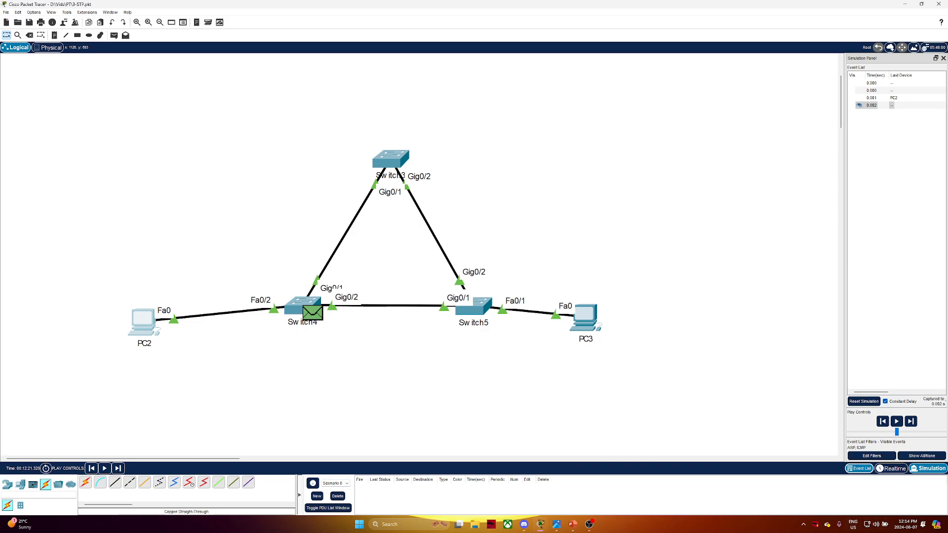
left_click(897, 425)
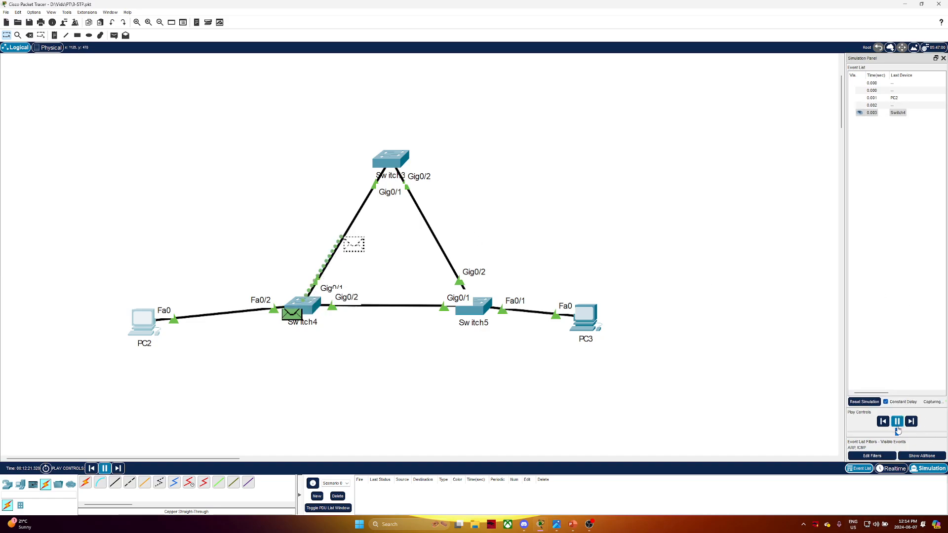
left_click(897, 425)
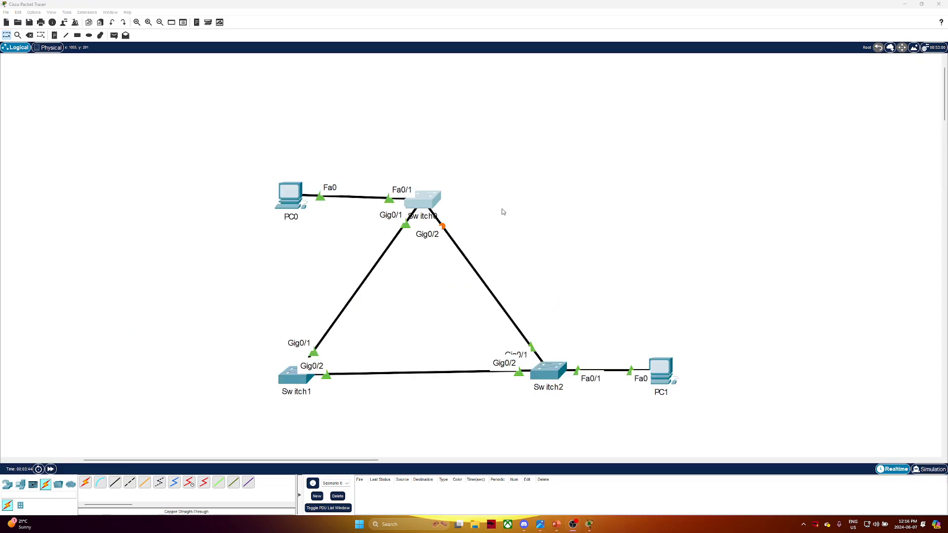
- Disable spanning tree for VLAN 1 on Switch0 with "no span vlan 1", exit configuration mode and close its window
left_click(426, 200)
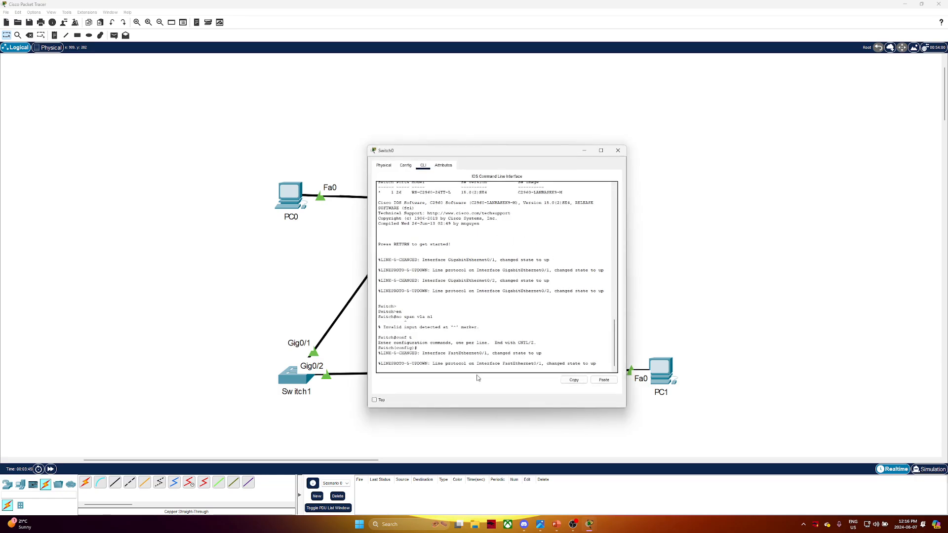
key("Return")
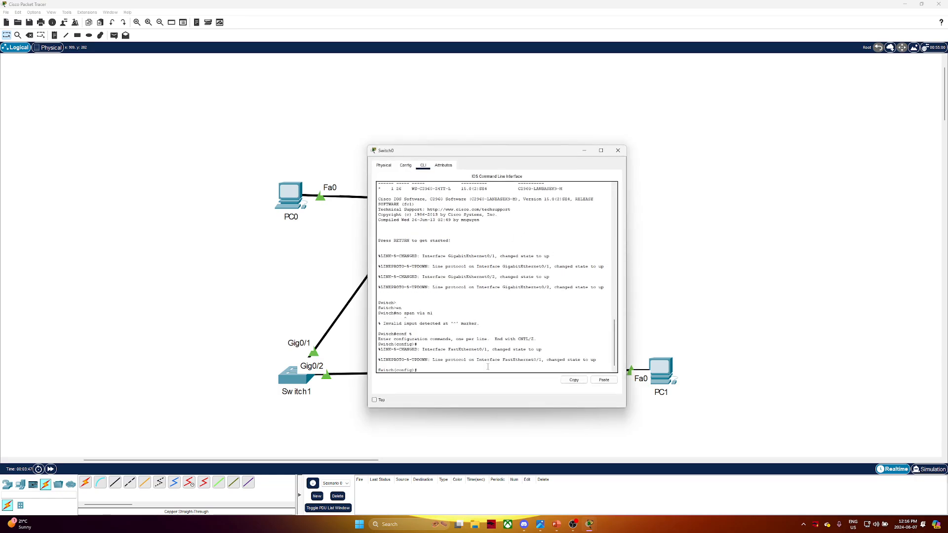
type("no span vlan 1")
key("Return")
type("ex")
key("Return")
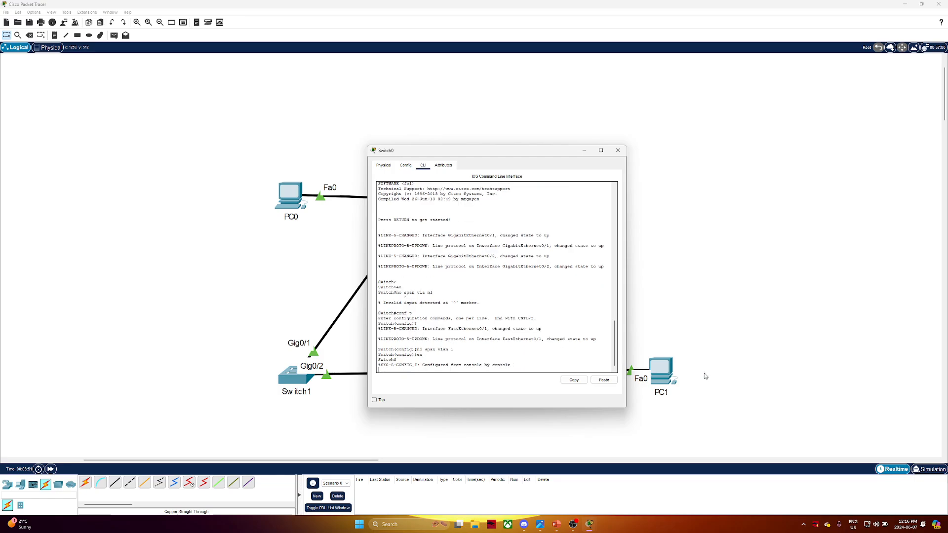
left_click(618, 150)
- Switch to simulation mode and review PC0's IP configuration, closing its window when done
left_click(931, 469)
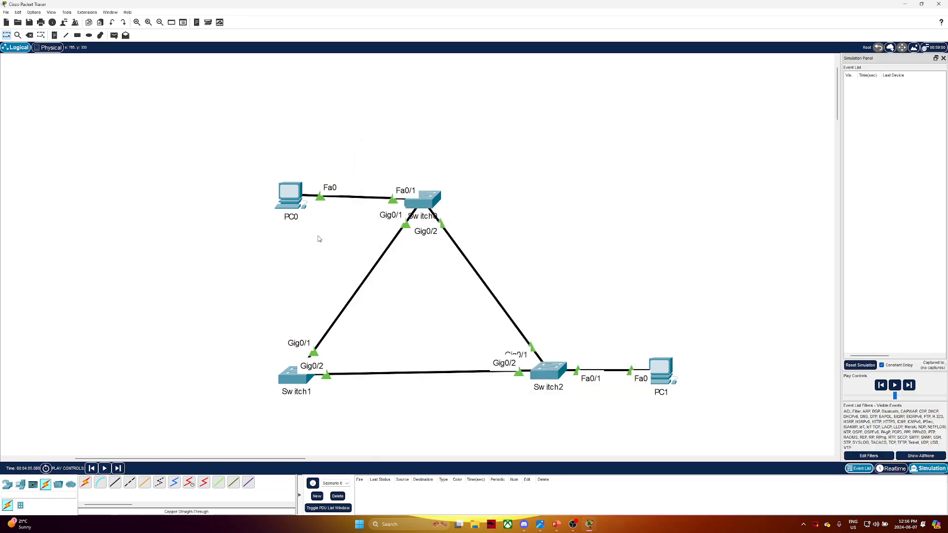
left_click(288, 195)
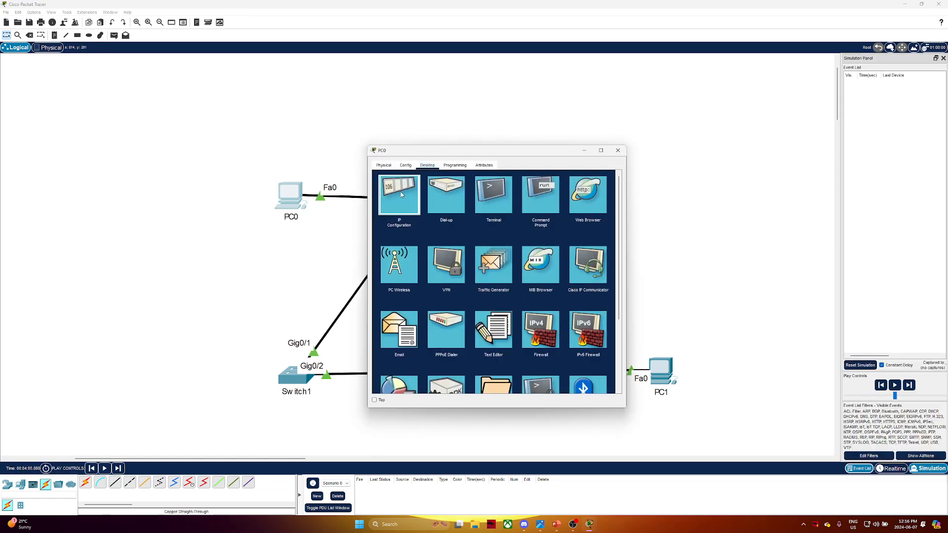
left_click(403, 194)
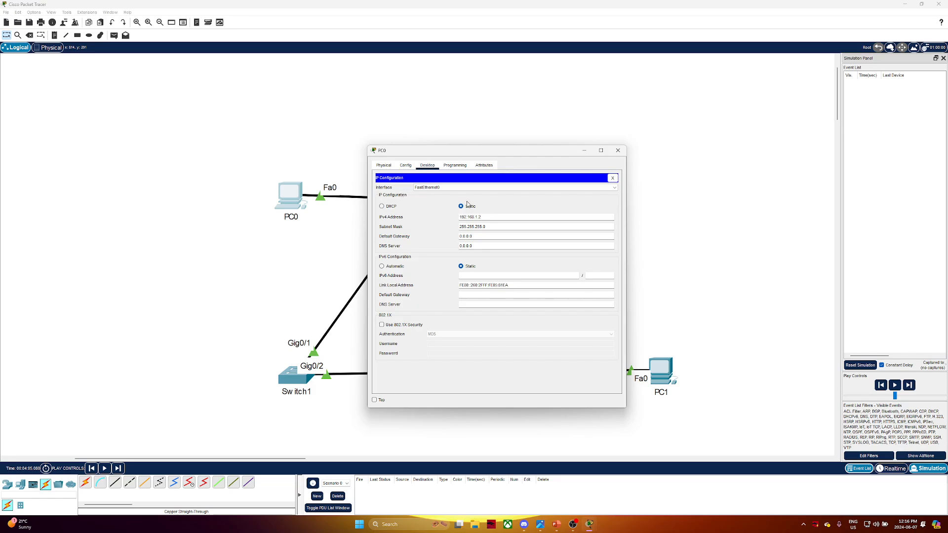
left_click(612, 178)
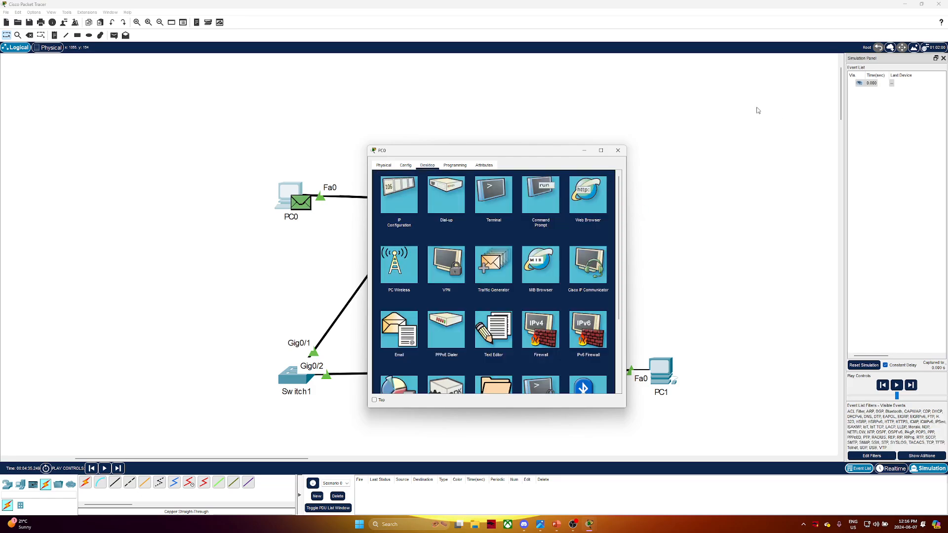
left_click(618, 150)
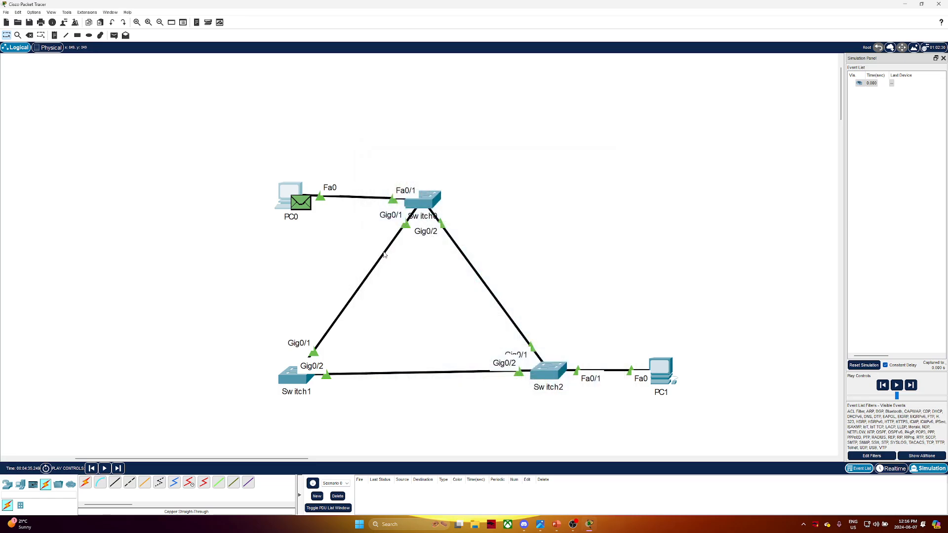
- Reset the simulation and check PC0's IP configuration again
left_click(864, 365)
left_click(302, 194)
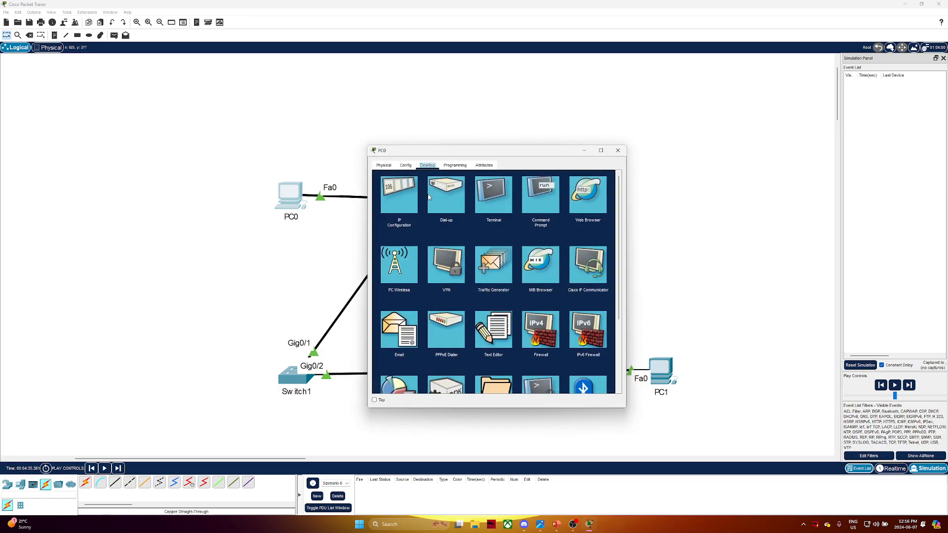
left_click(409, 203)
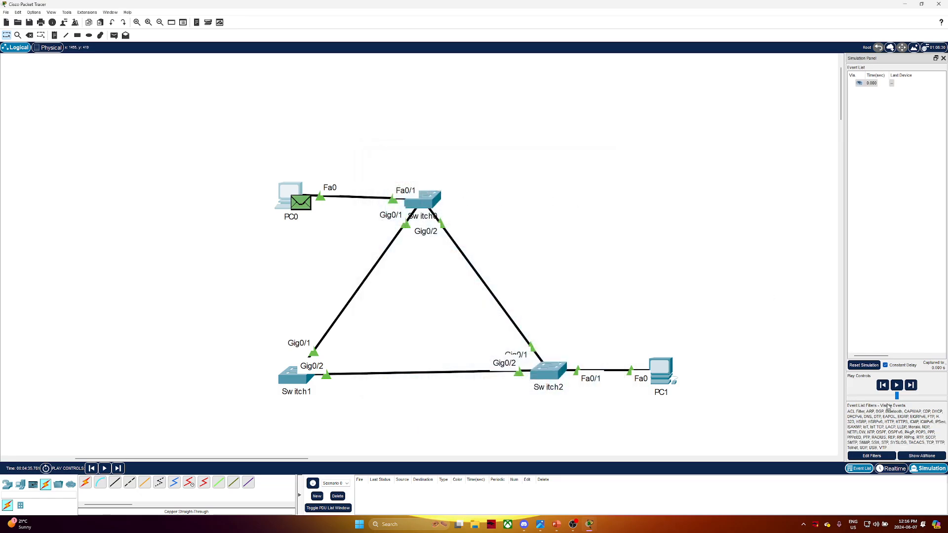
- Reset the simulation, ping 192.168.1.1 from PC0's command prompt and minimize the PC window
left_click(864, 365)
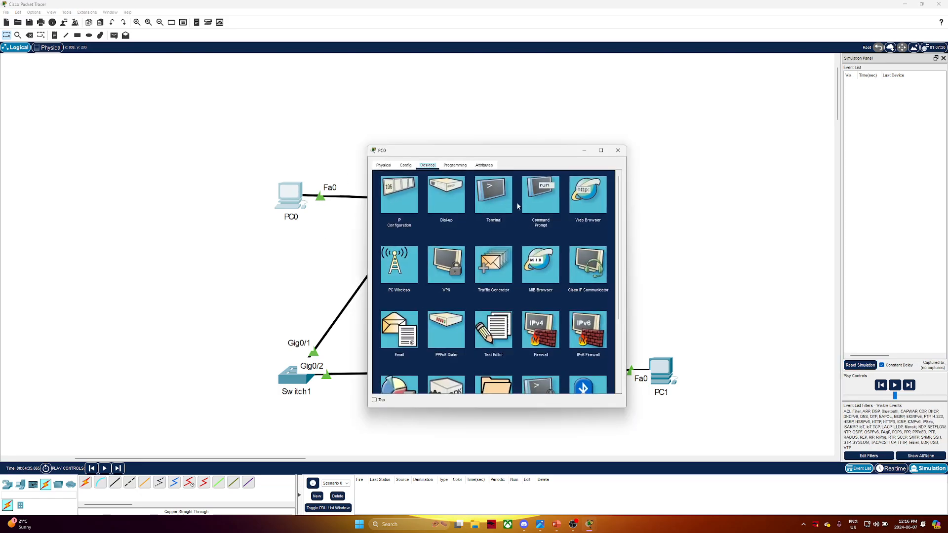
left_click(541, 194)
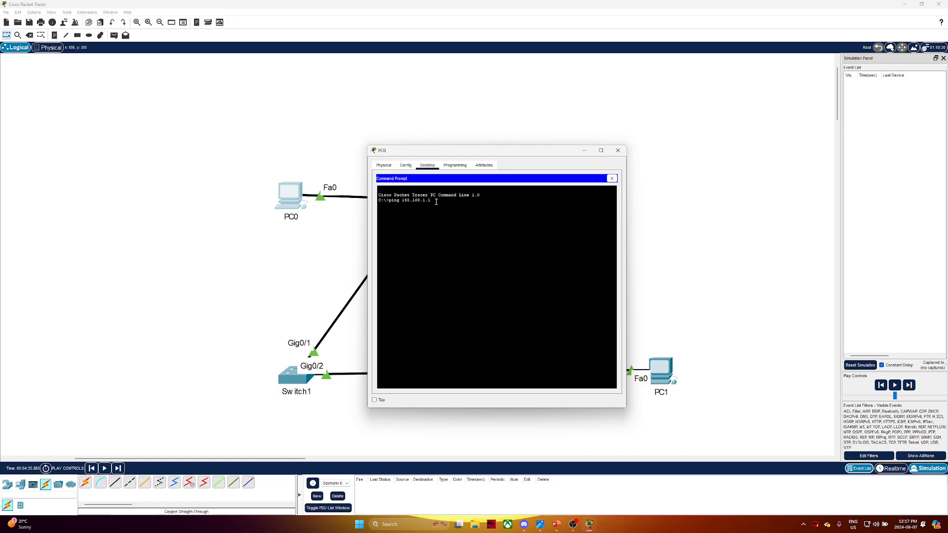
type("192.168.1.1")
key("Return")
left_click(584, 150)
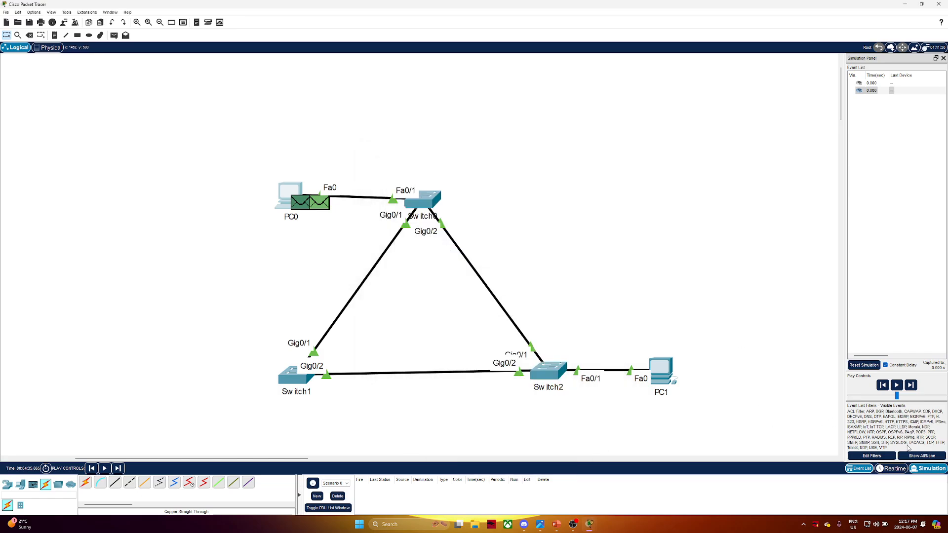
- Limit the visible simulation events to ARP and ICMP
left_click(914, 456)
left_click(871, 456)
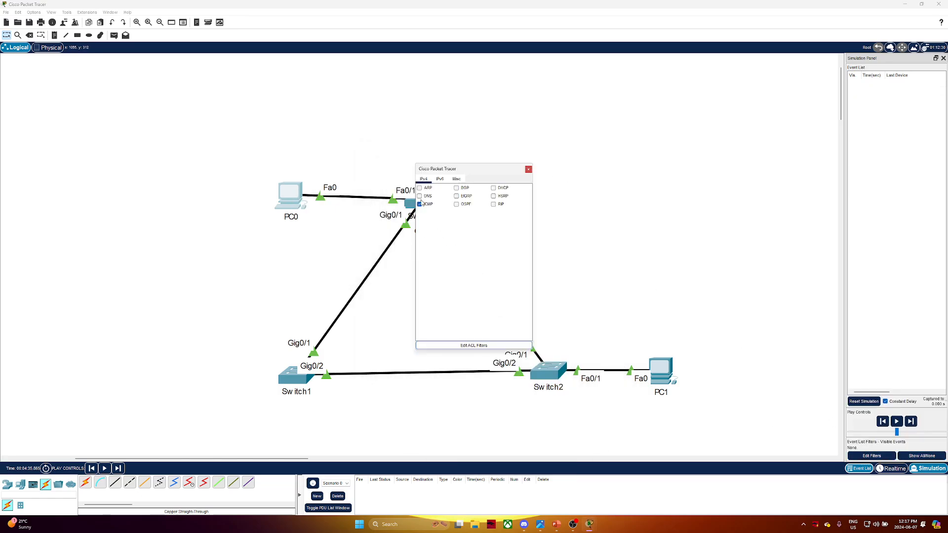
left_click(529, 169)
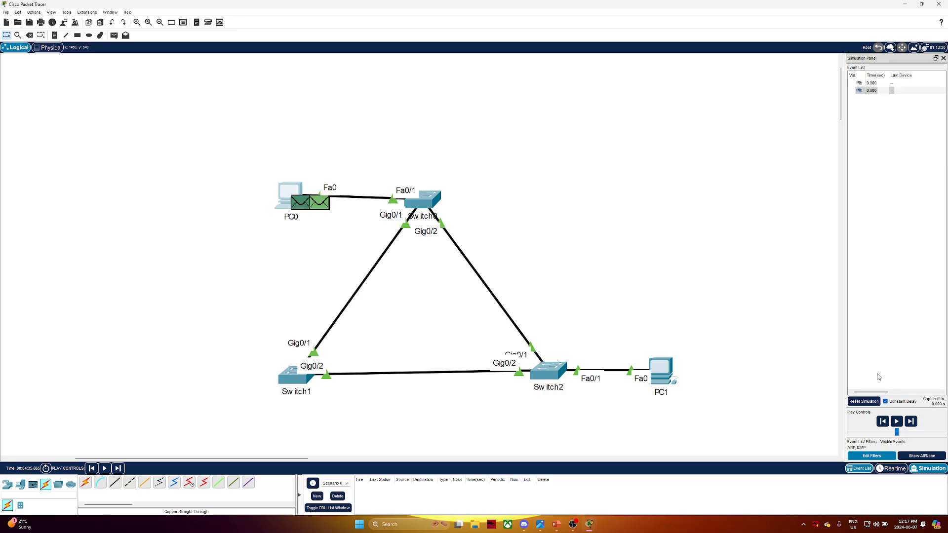
- Inspect the PDU information of PC0's outgoing broadcast ARP packet and run the simulation
left_click(319, 203)
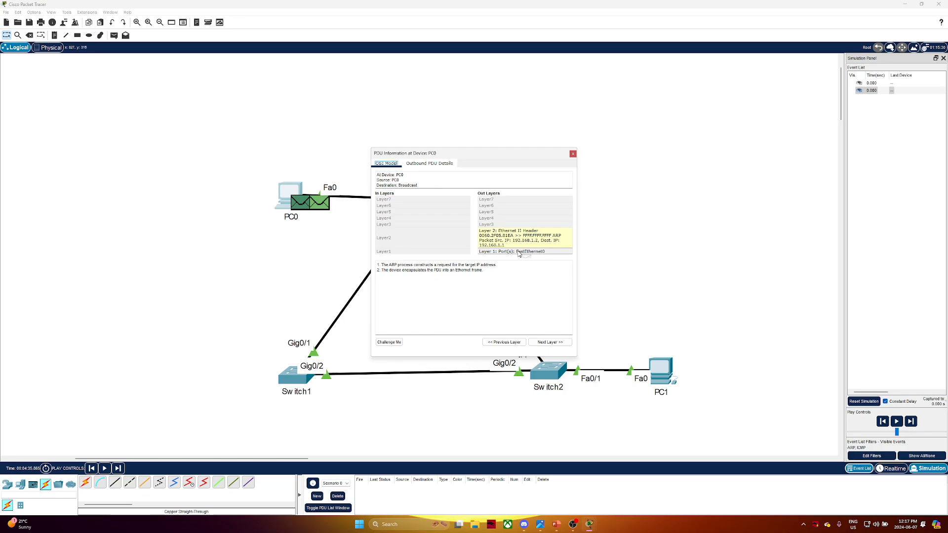
left_click(573, 154)
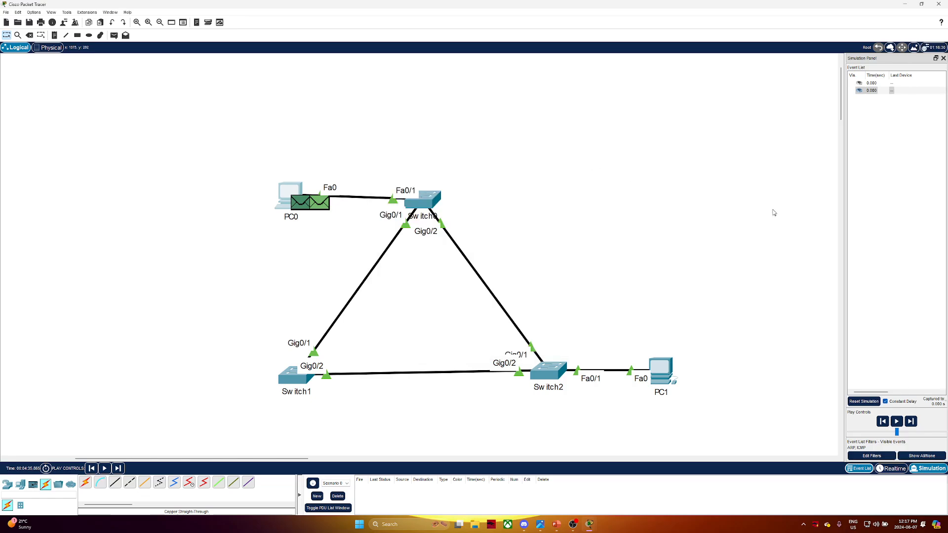
left_click(899, 424)
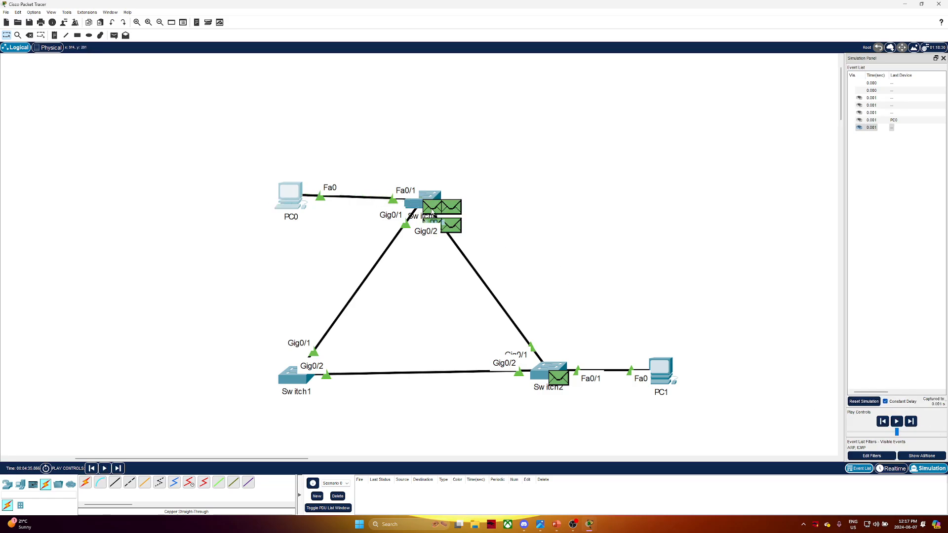
- Inspect the PDU information of the packets queued at Switch0 and resume playing the simulation
left_click(451, 213)
left_click(573, 161)
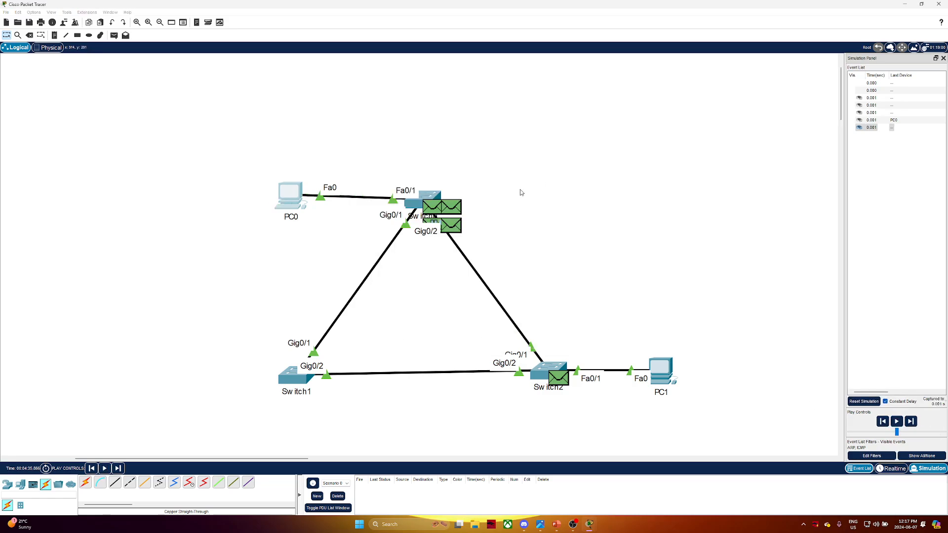
left_click(459, 224)
left_click(573, 162)
left_click(897, 421)
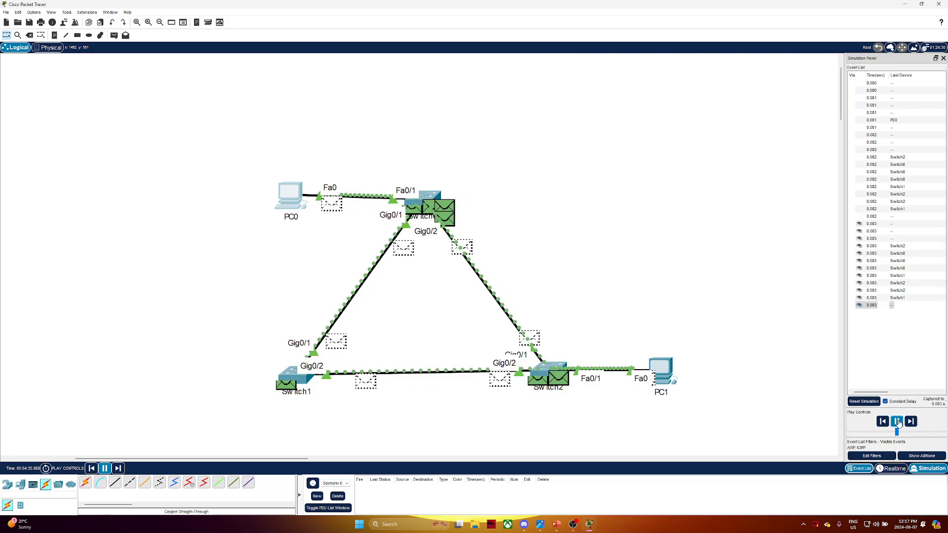
left_click_drag(212, 127, 283, 264)
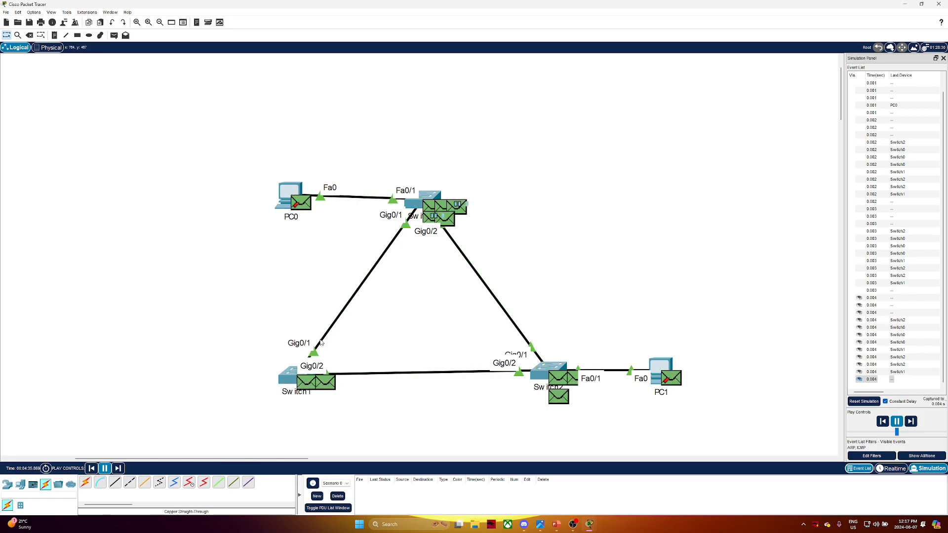
- Look at PC1's desktop and check the ping's progress in PC0's command prompt while the simulation runs
left_click(662, 366)
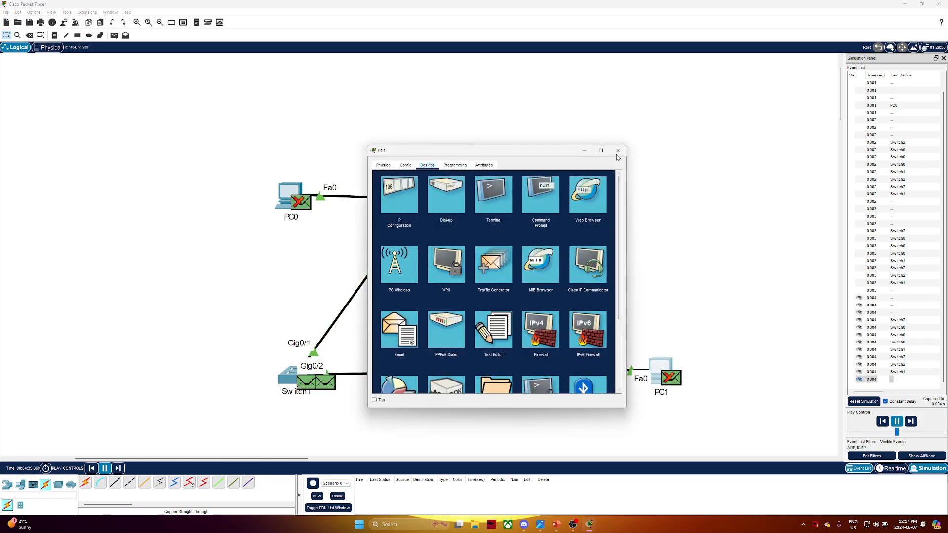
left_click(662, 322)
left_click(289, 193)
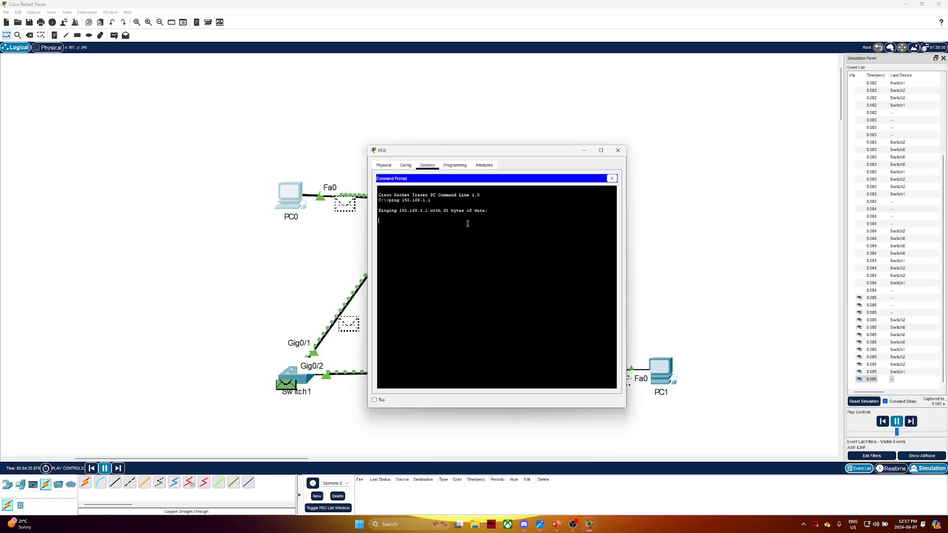
left_click(618, 151)
- Test how Switch0's command line responds during the broadcast loop and close its window
left_click(435, 211)
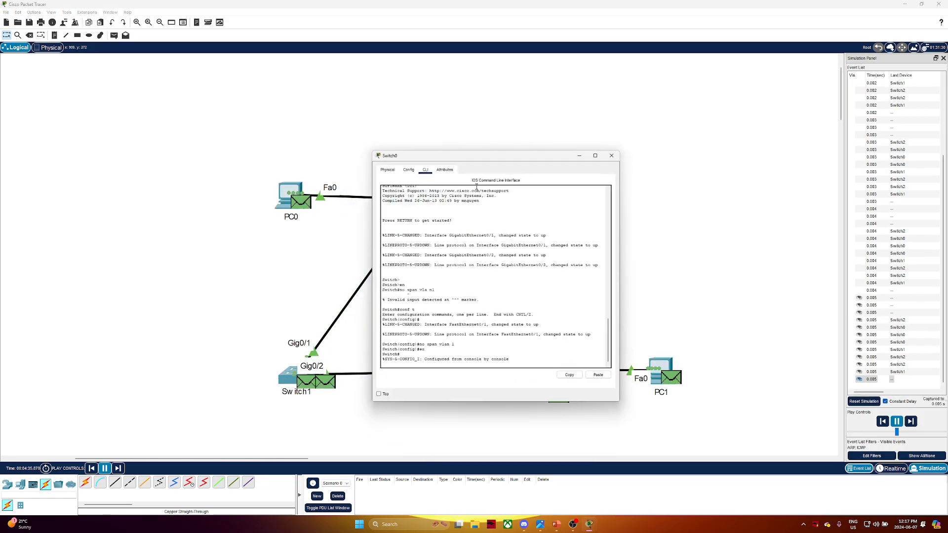
key("Return")
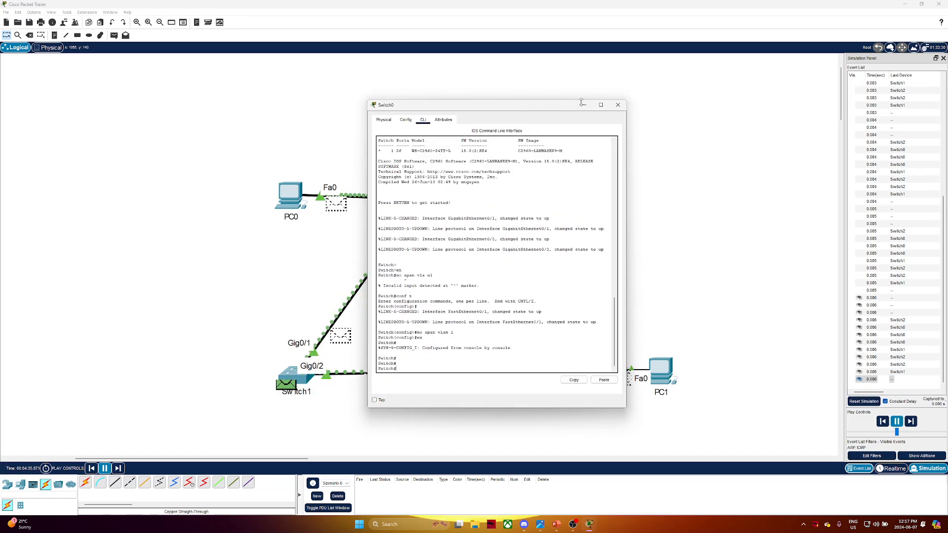
left_click_drag(605, 92, 805, 69)
left_click(801, 72)
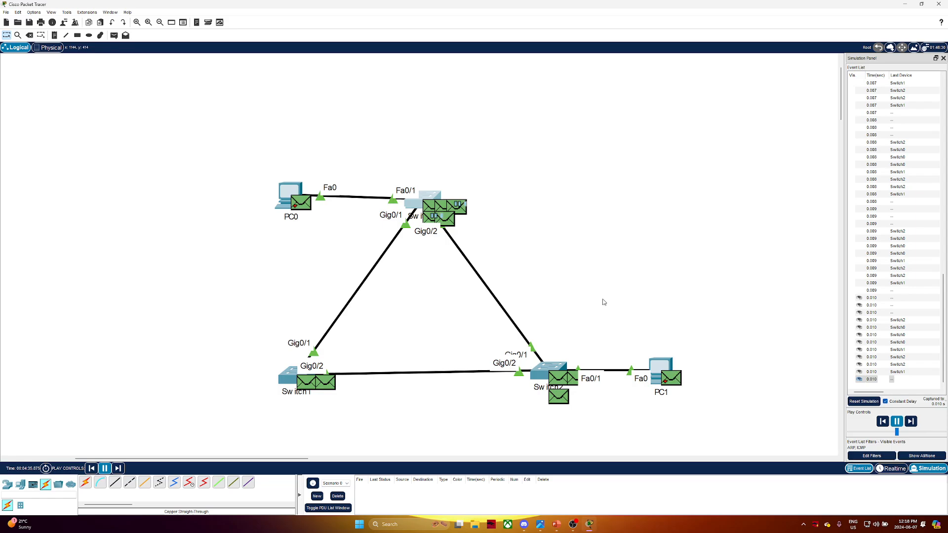
- Delete all five devices from the workspace and return to realtime mode
left_click_drag(219, 149, 726, 423)
key("Delete")
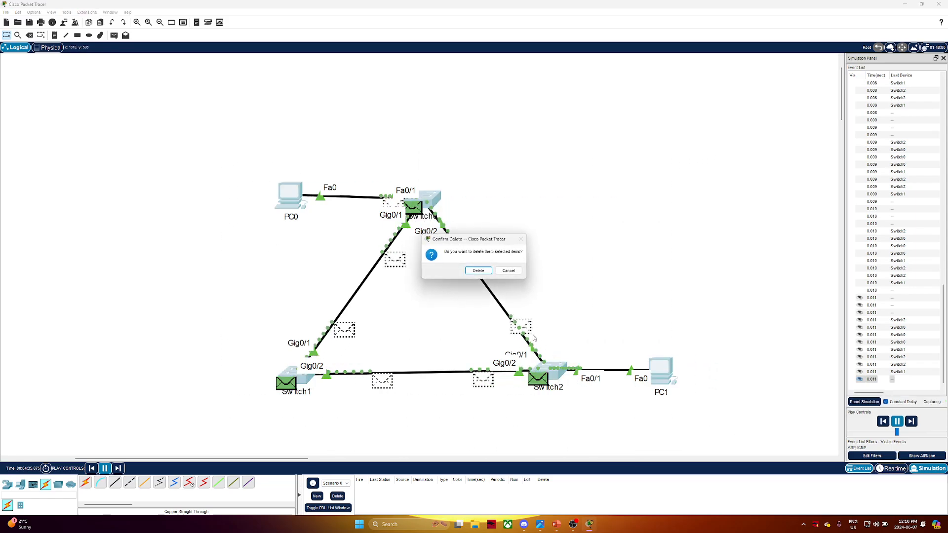
left_click(478, 273)
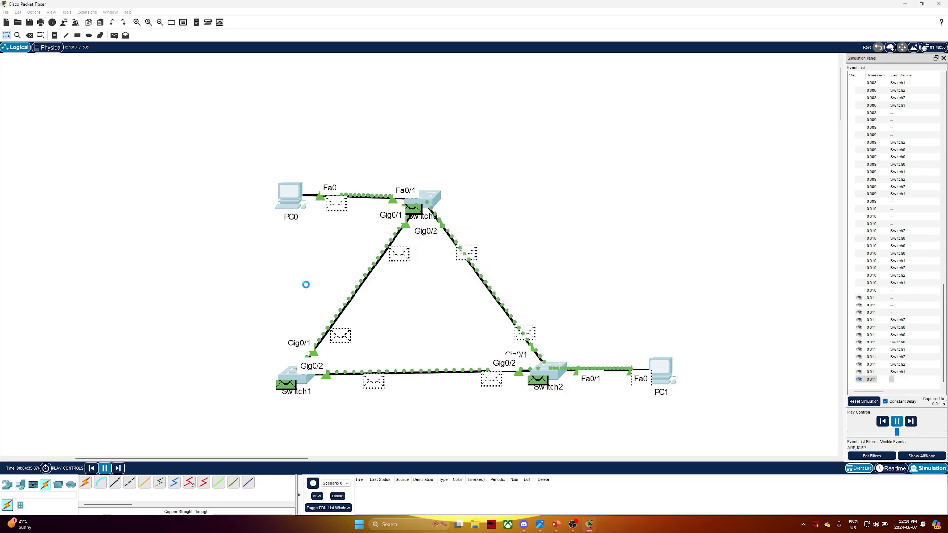
left_click(886, 468)
- Place three 2960 switches in a triangle on the empty workspace
left_click(8, 485)
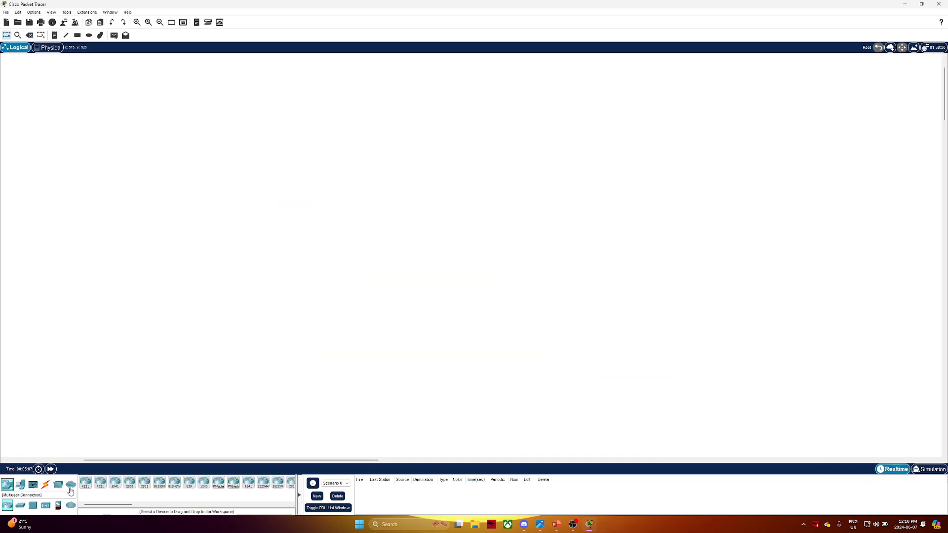
left_click(21, 506)
left_click_drag(86, 484, 398, 192)
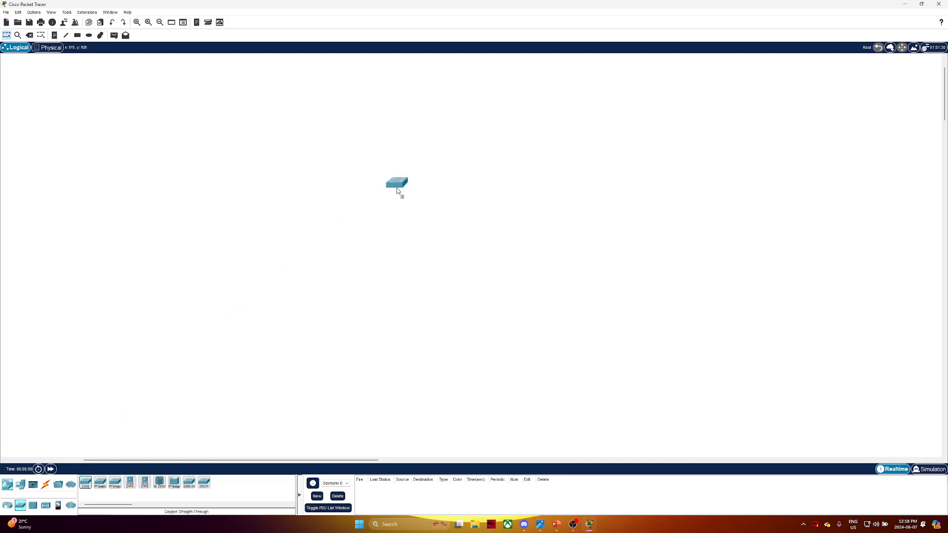
left_click_drag(85, 484, 315, 310)
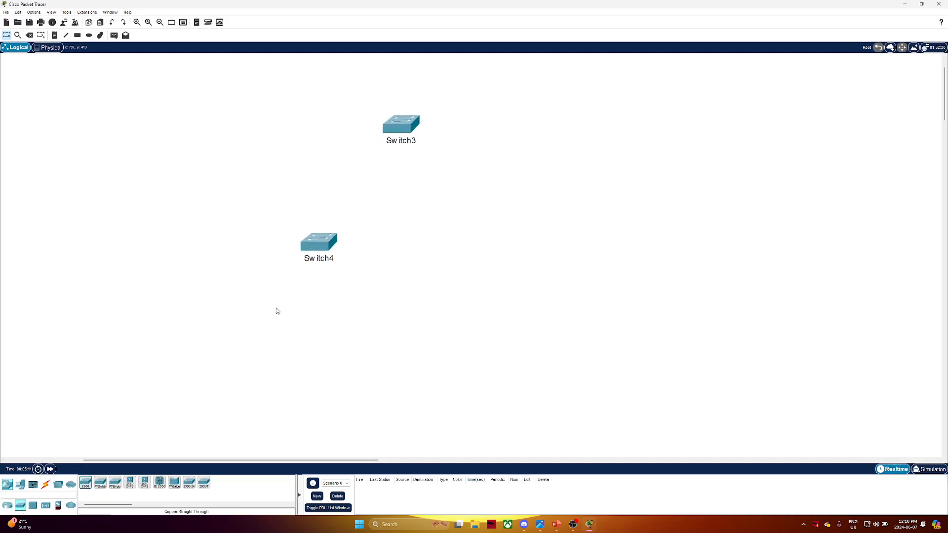
left_click_drag(85, 484, 459, 242)
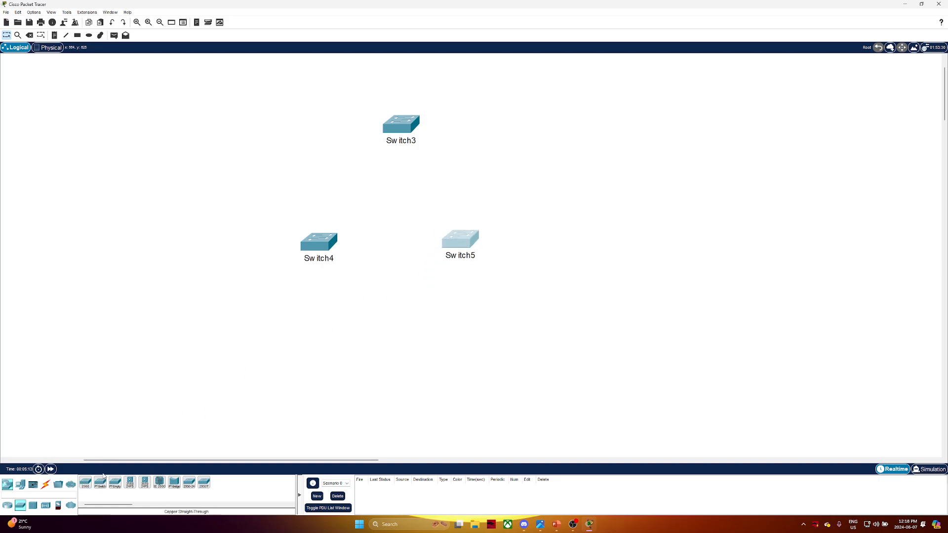
- Connect Switch3's GigabitEthernet0/1 to Switch4's GigabitEthernet0/1 with a copper straight-through cable
left_click(45, 485)
left_click(115, 483)
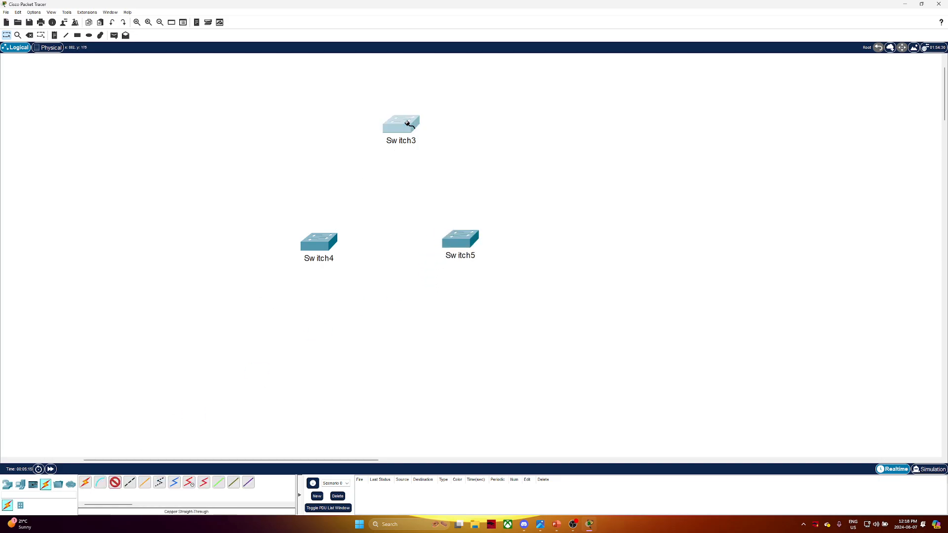
left_click(409, 124)
left_click(429, 333)
left_click(320, 245)
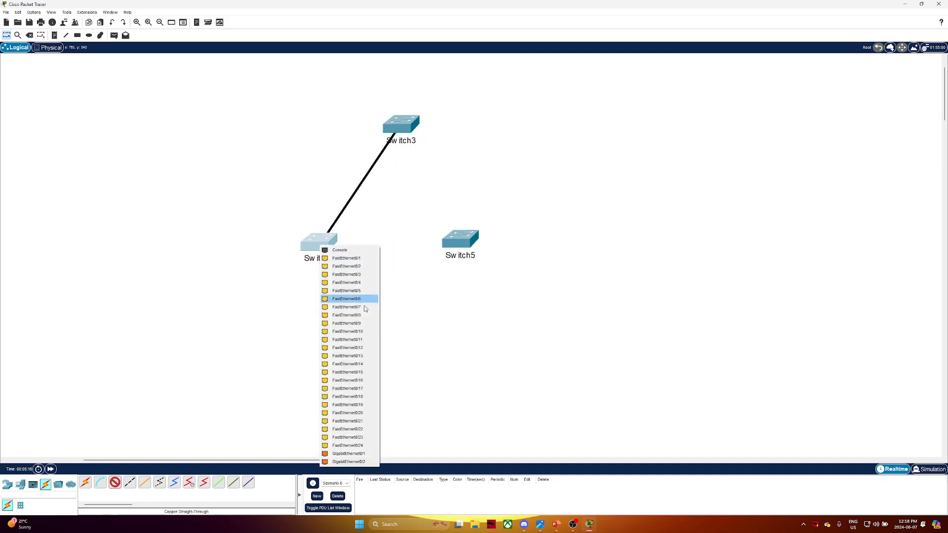
left_click(353, 462)
- Cable Switch3's GigabitEthernet0/2 to Switch5's GigabitEthernet0/1
left_click(398, 120)
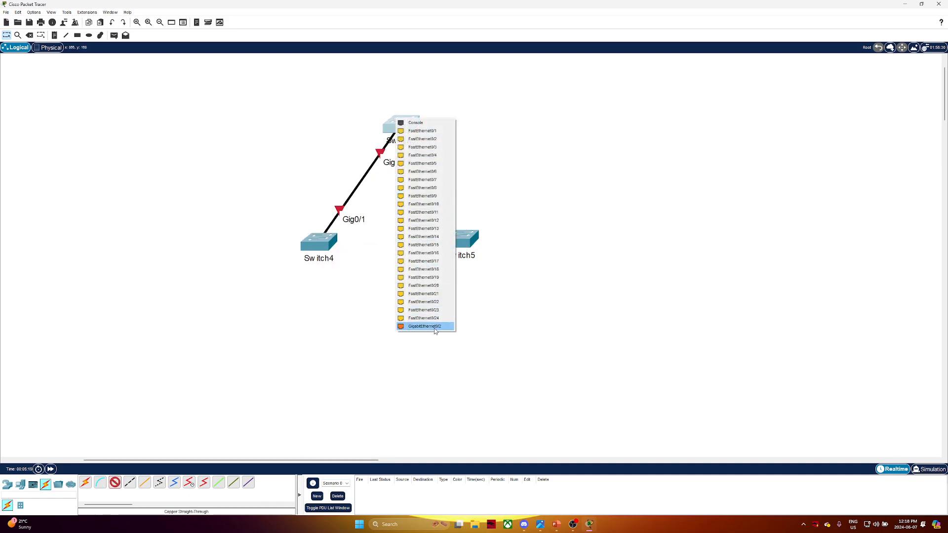
left_click(435, 327)
left_click(461, 239)
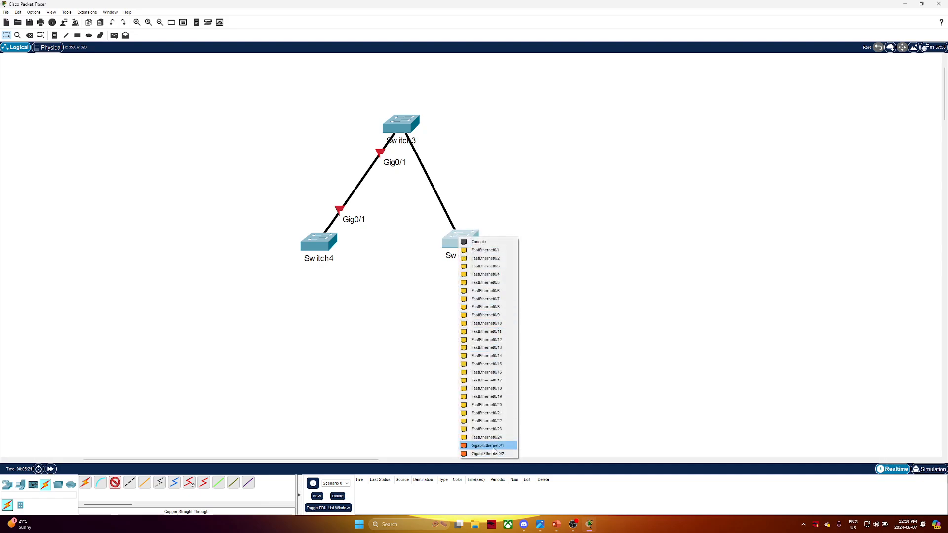
left_click(492, 447)
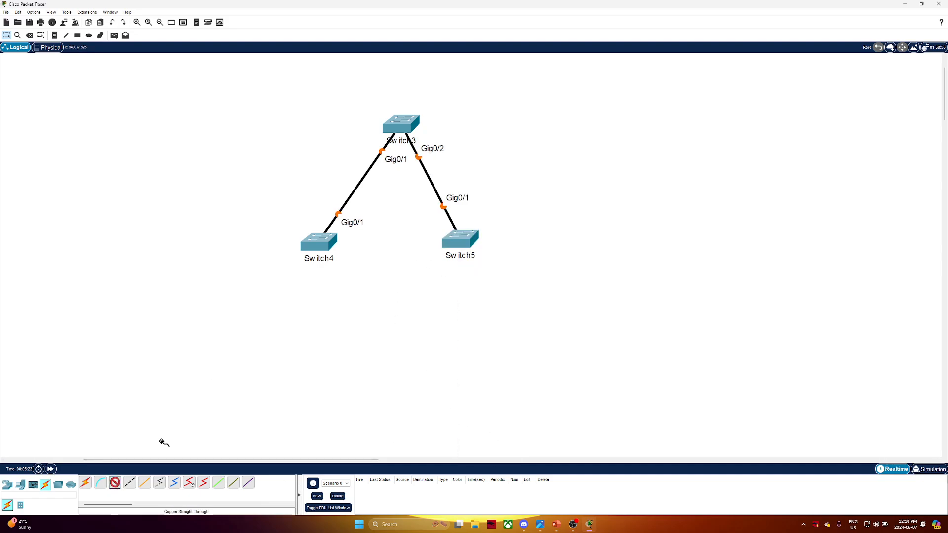
- Complete the triangle by cabling Switch4's GigabitEthernet0/2 to Switch5's GigabitEthernet0/2
left_click(316, 242)
left_click(346, 441)
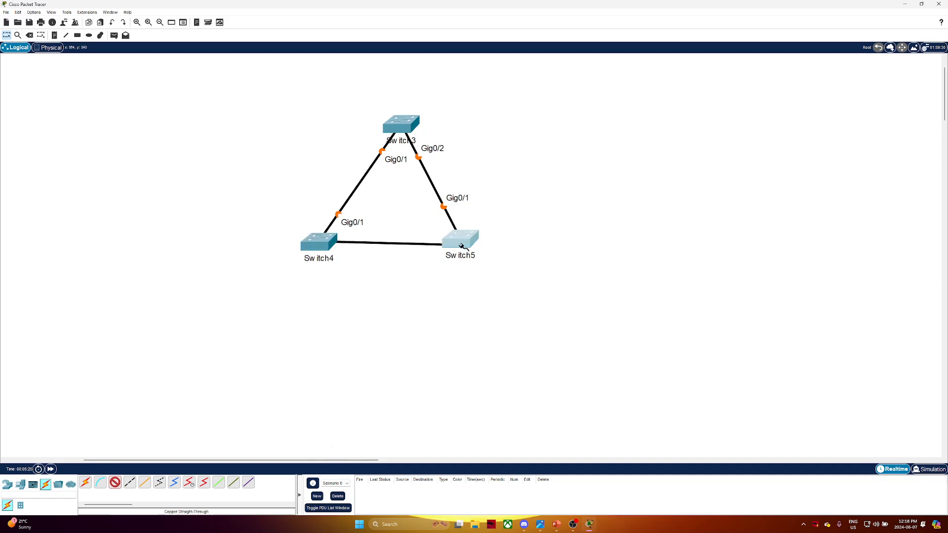
left_click(461, 246)
left_click(491, 457)
- Swap the places of Switch3 and Switch4 so that Switch4 forms the apex of the triangle
left_click_drag(462, 241, 473, 246)
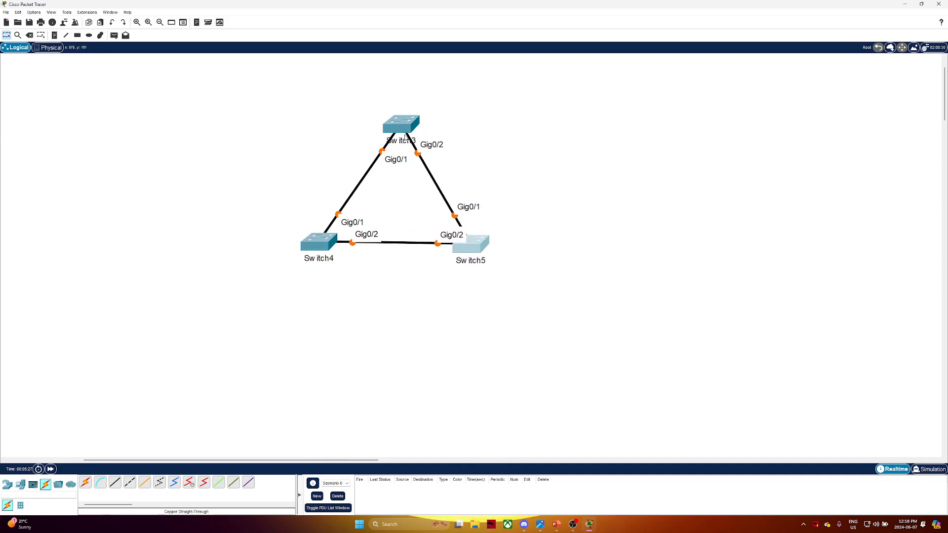
left_click_drag(405, 137, 404, 141)
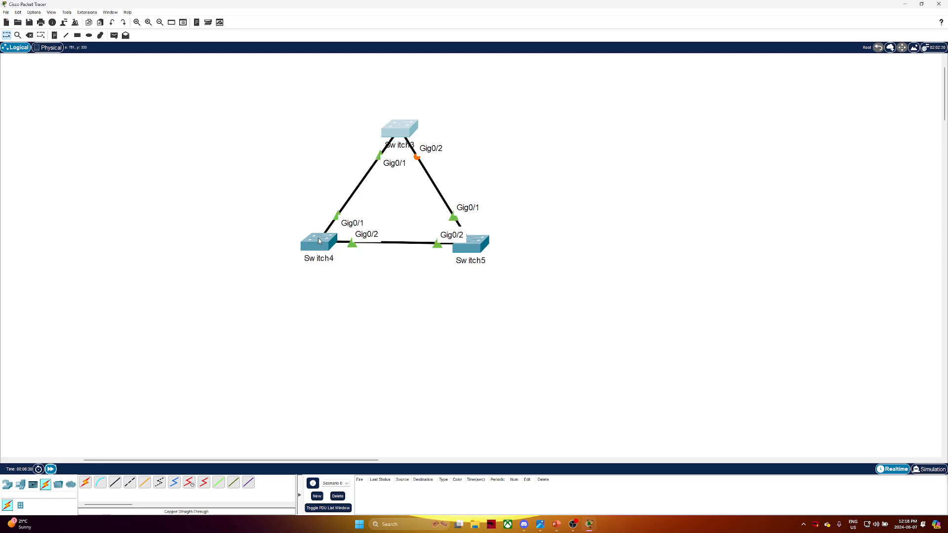
mouse_move(319, 238)
left_mouse_down()
mouse_move(309, 242)
mouse_move(316, 240)
left_mouse_up()
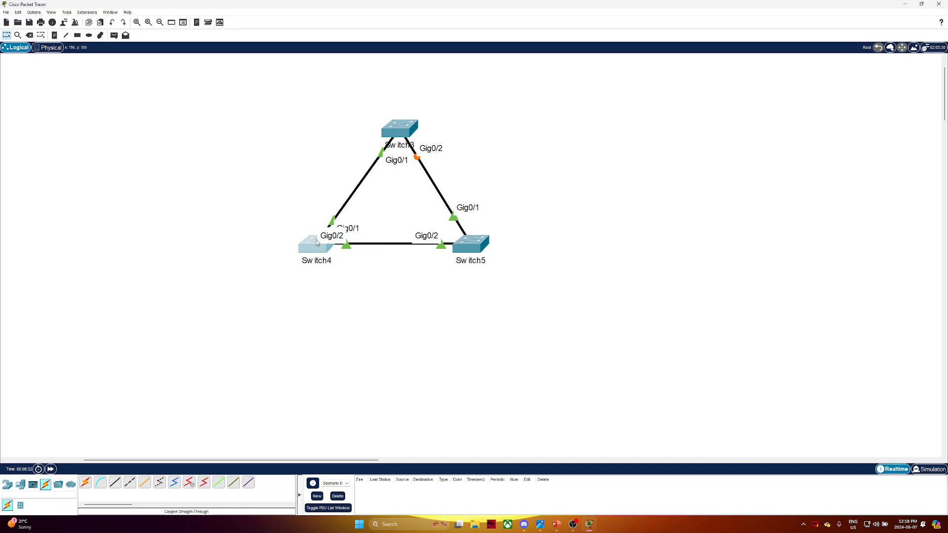
left_click_drag(400, 130, 321, 322)
left_click_drag(323, 235, 408, 122)
left_click_drag(314, 329, 336, 256)
- Spread the three switches into an even triangle with Switch4 at the apex and Switch3 and Switch5 level on the base
scroll(390, 262, "up", 1)
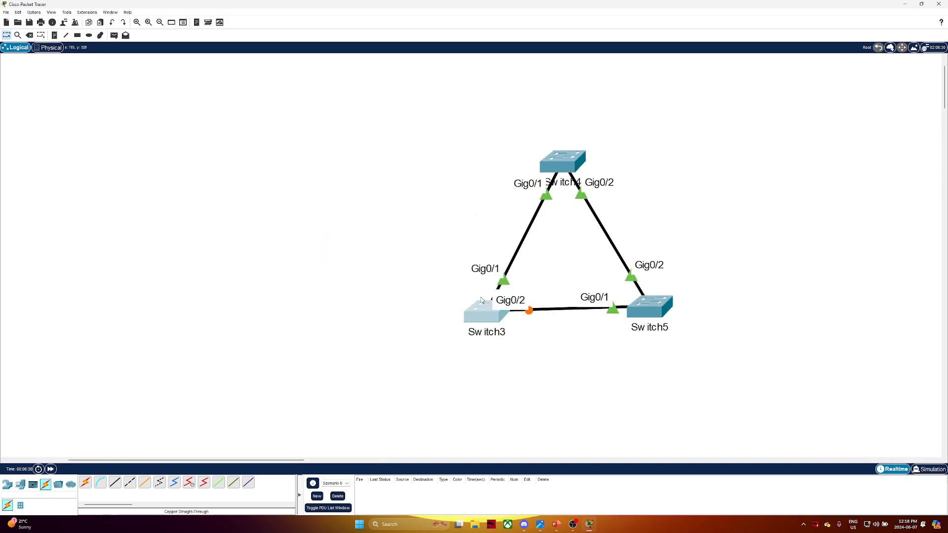
left_click_drag(256, 461, 303, 461)
left_click_drag(469, 307, 503, 317)
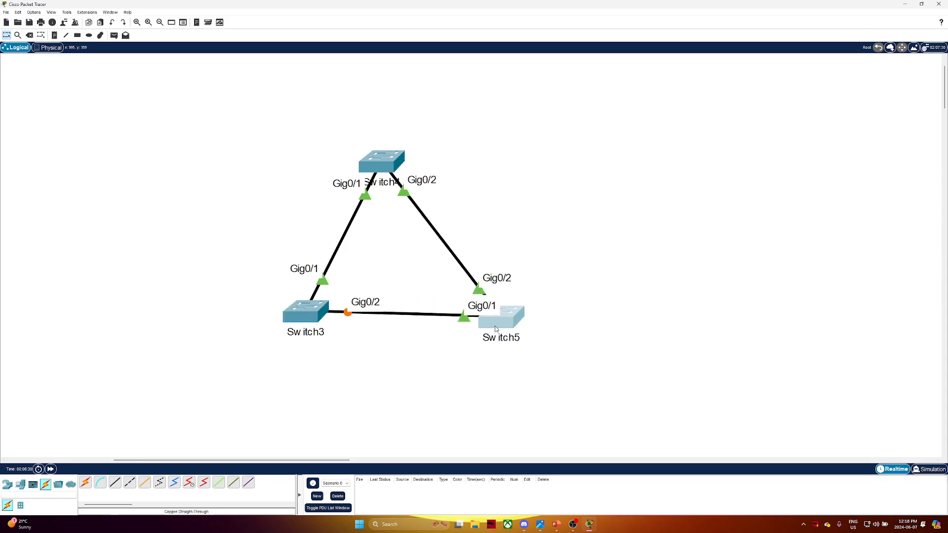
left_click_drag(383, 161, 416, 148)
left_click_drag(322, 321, 299, 316)
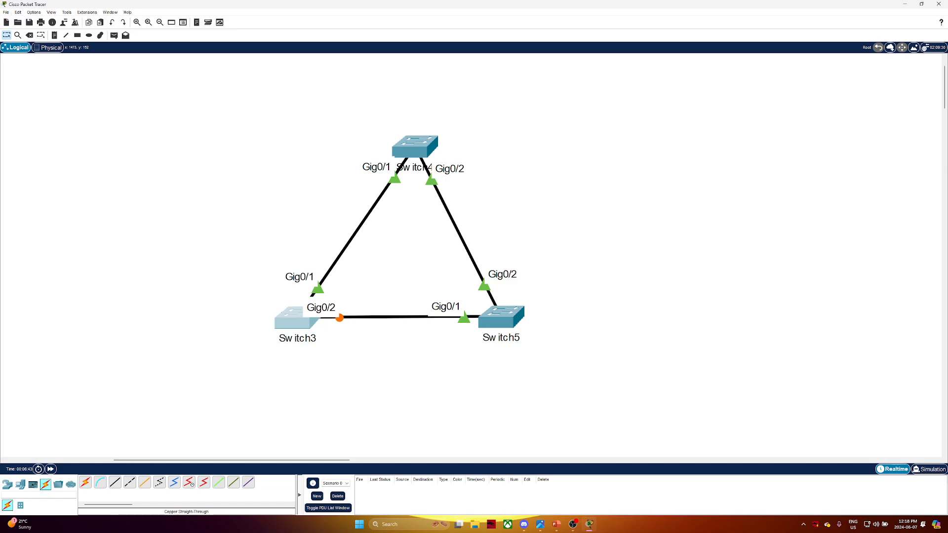
key("alt+Tab")
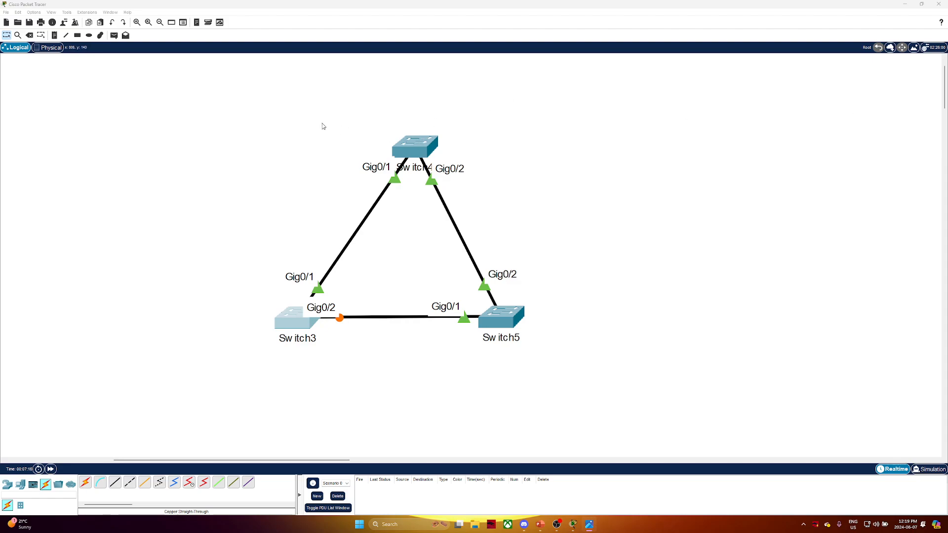
- Open Switch4's command line and enter privileged EXEC mode with en
left_click_drag(404, 137, 398, 140)
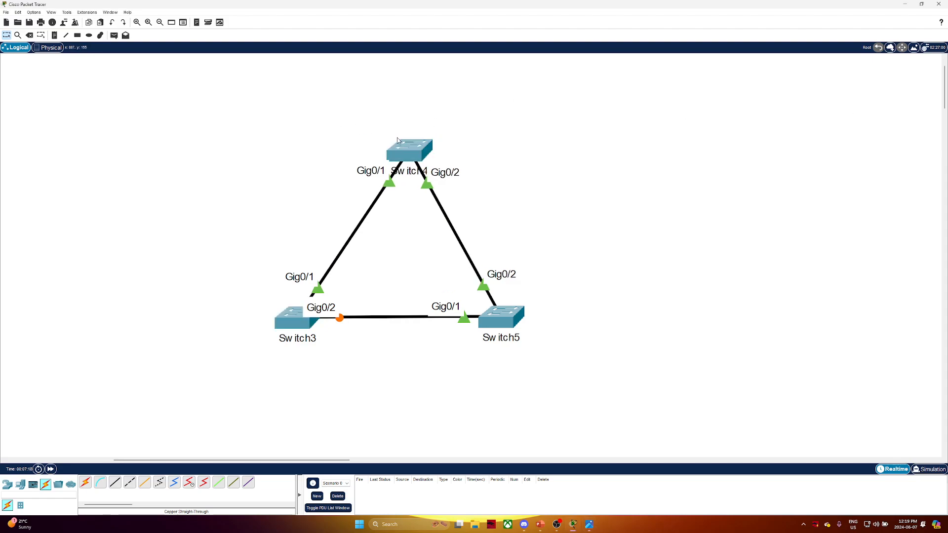
left_click(398, 141)
left_click(424, 165)
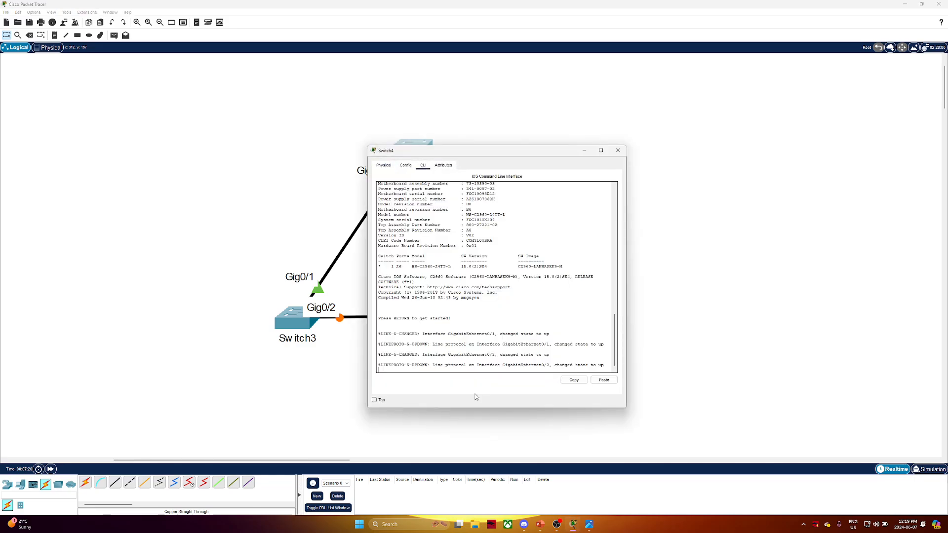
key("Return")
key("Return")
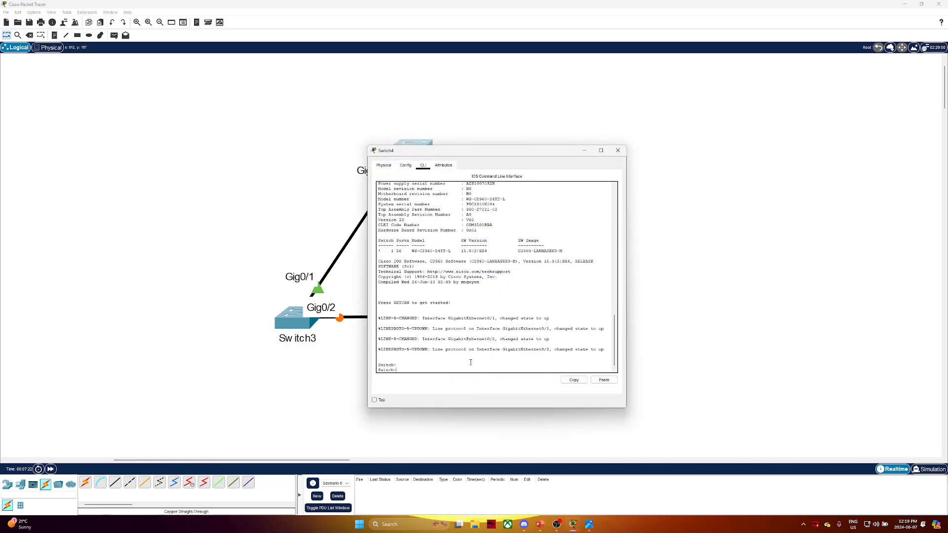
type("en")
key("Return")
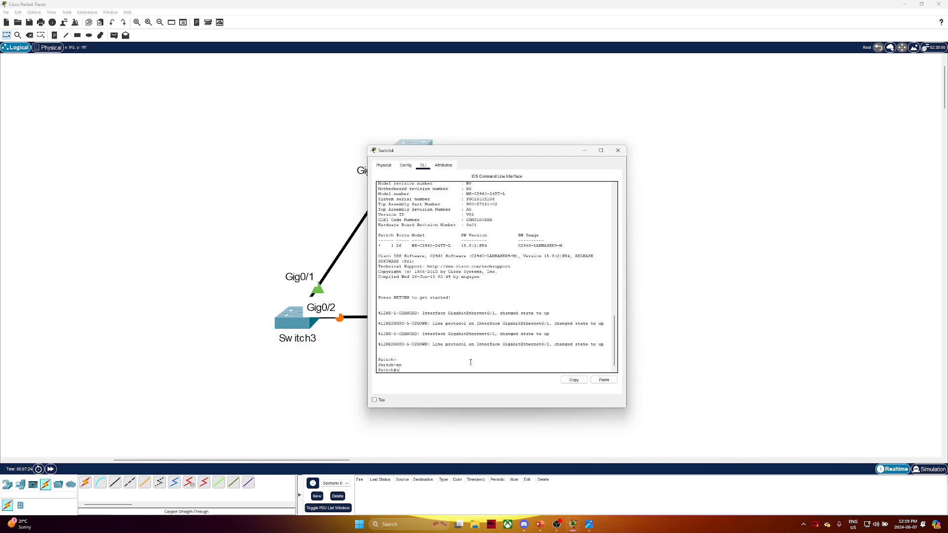
- Run sh spanning-tree on Switch4 and examine its root status and bridge ID address
type("sh span")
key("Tab")
key("Return")
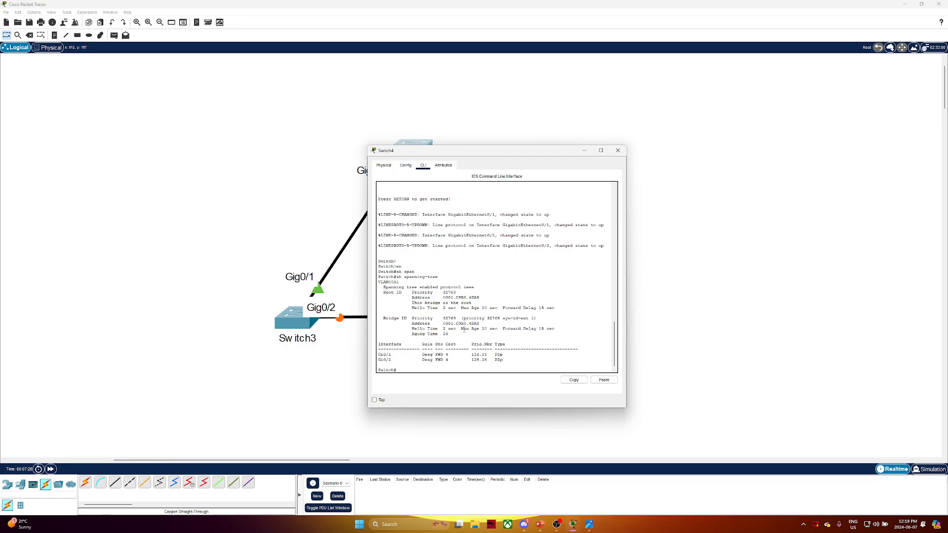
left_click_drag(475, 304, 410, 303)
double_click(468, 322)
- Keep Switch4's window always on top, set it aside, and open the device windows of Switch3 and Switch5
left_click(375, 400)
left_click_drag(610, 396, 247, 323)
left_click(296, 318)
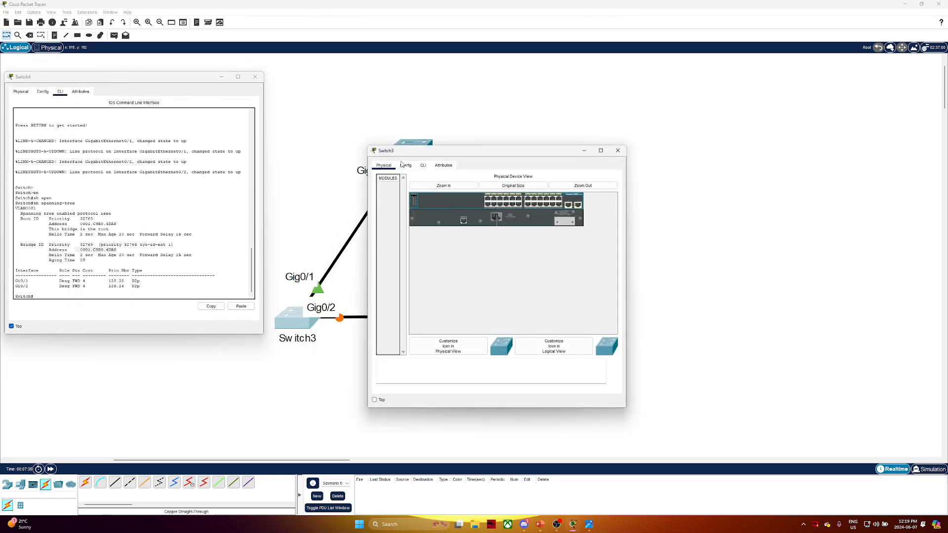
left_click(634, 47)
left_click(502, 316)
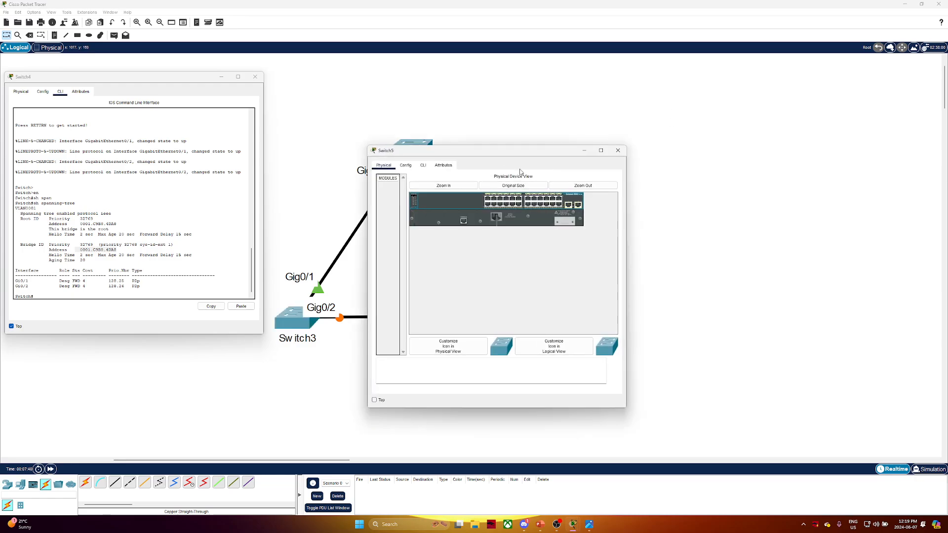
left_click_drag(469, 153, 694, 106)
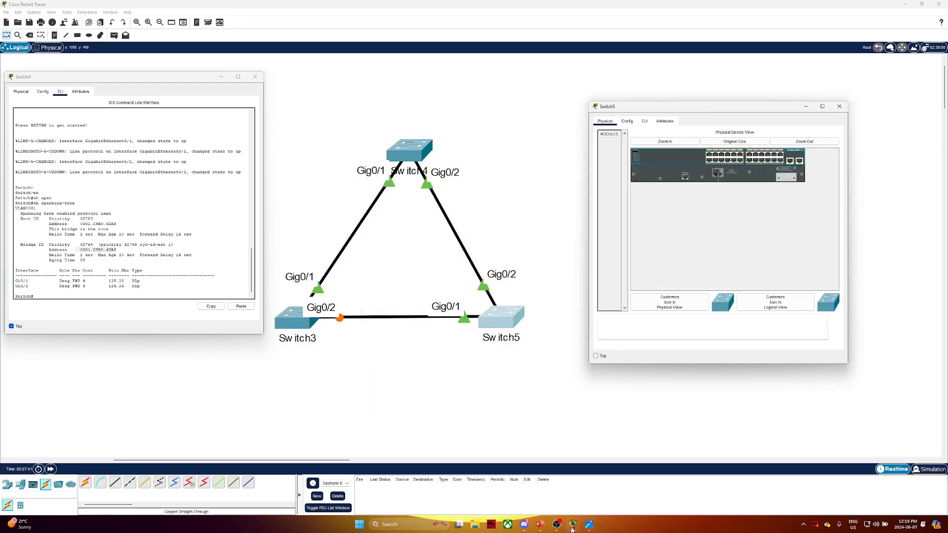
- Keep the Switch3 and Switch5 windows always on top and arrange all three switch windows side by side
mouse_move(573, 525)
left_click(612, 486)
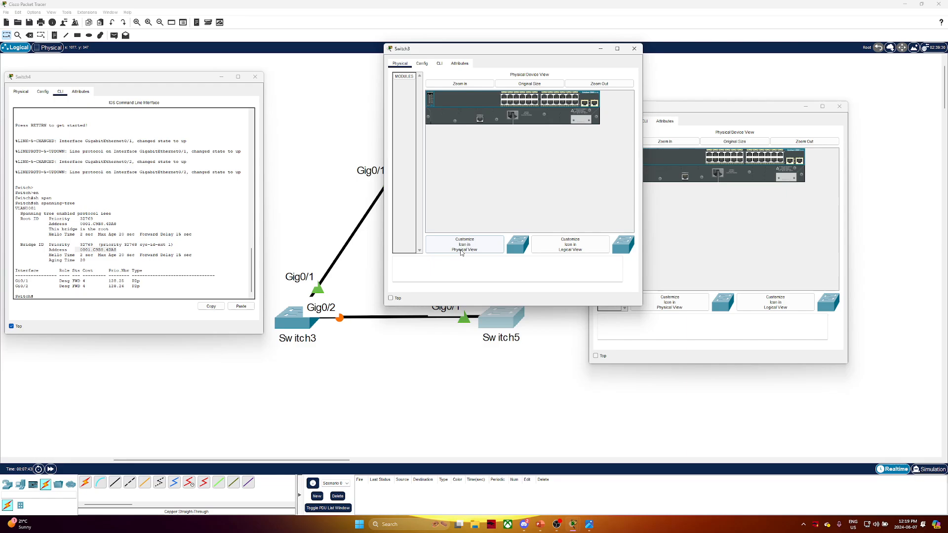
left_click(391, 298)
left_click(596, 355)
left_click_drag(456, 50, 402, 87)
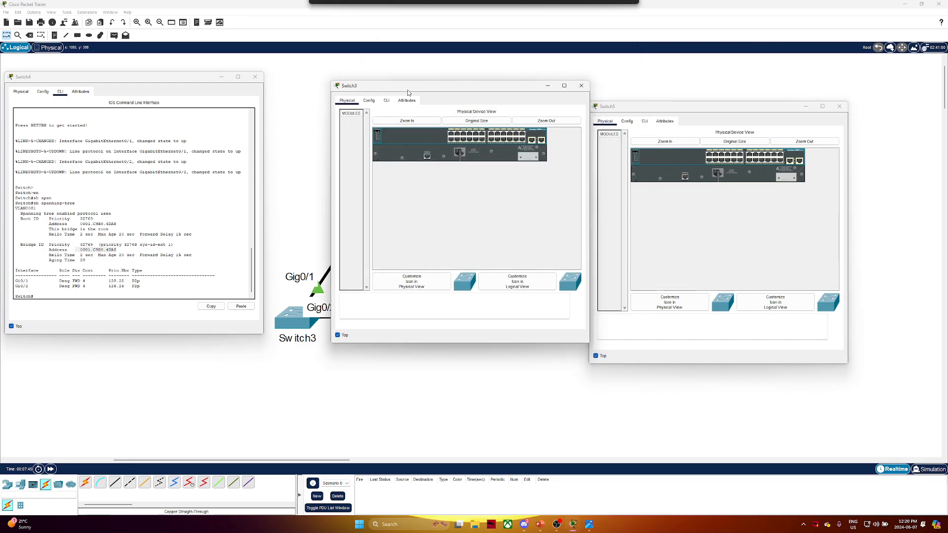
left_click_drag(129, 78, 202, 92)
- Enter privileged mode on Switch3's command line with en and display its details with show spanning-tree
left_click(385, 101)
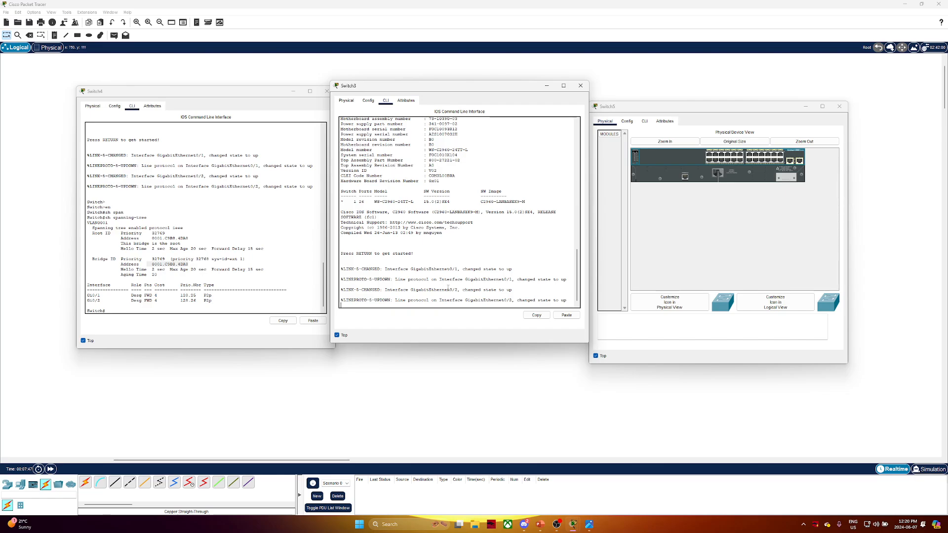
key("Return")
type("en")
key("Return")
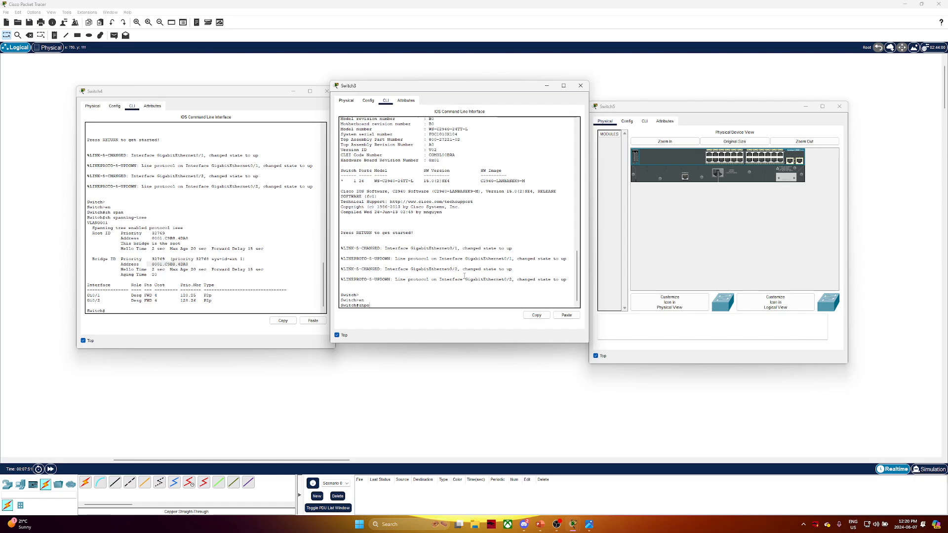
type("show span")
key("Tab")
key("Return")
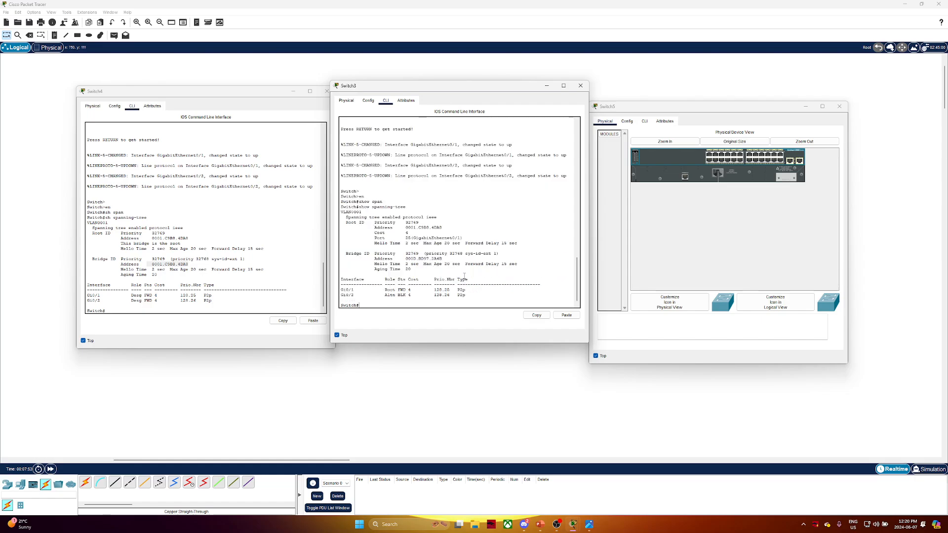
- Enter privileged mode on Switch5's command line with en and display its spanning tree details with show span
left_click(644, 122)
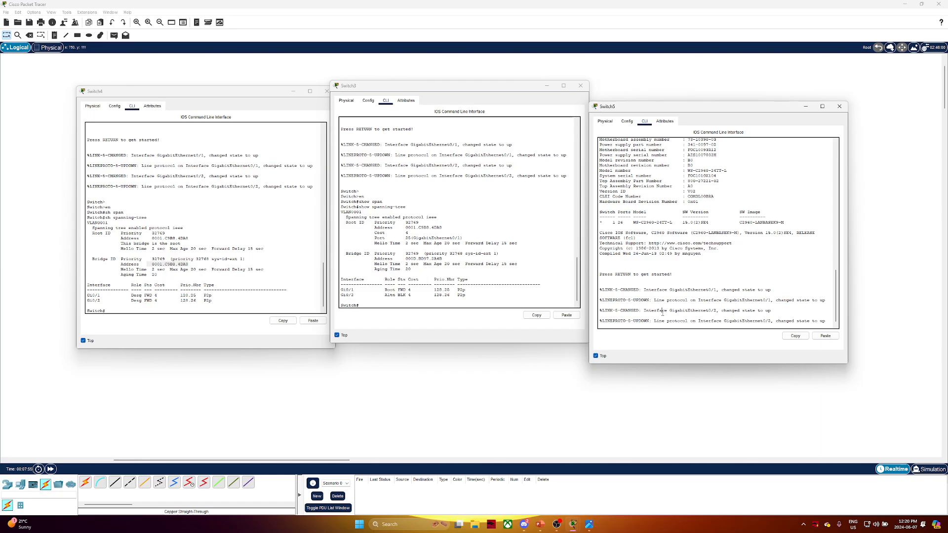
key("Return")
key("Return")
type("en")
key("Return")
type("show s")
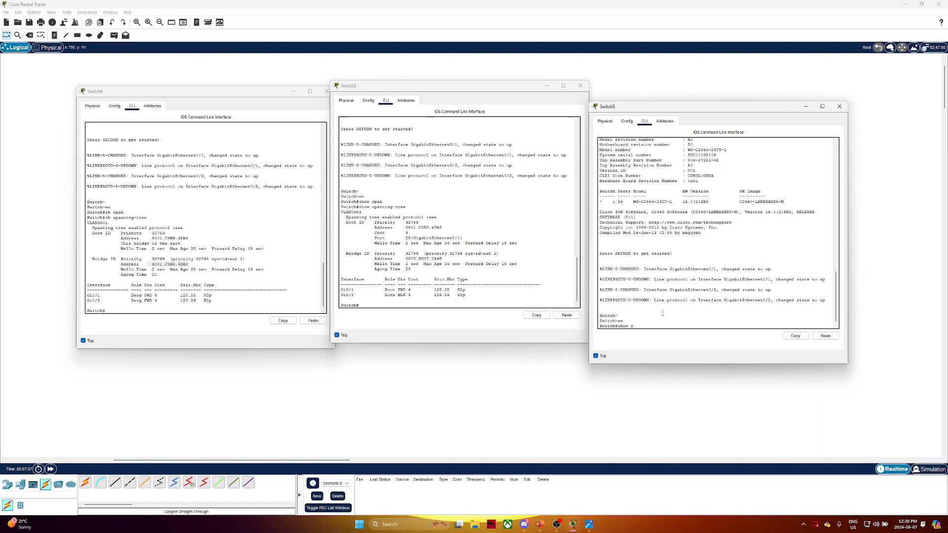
type("pan")
key("Return")
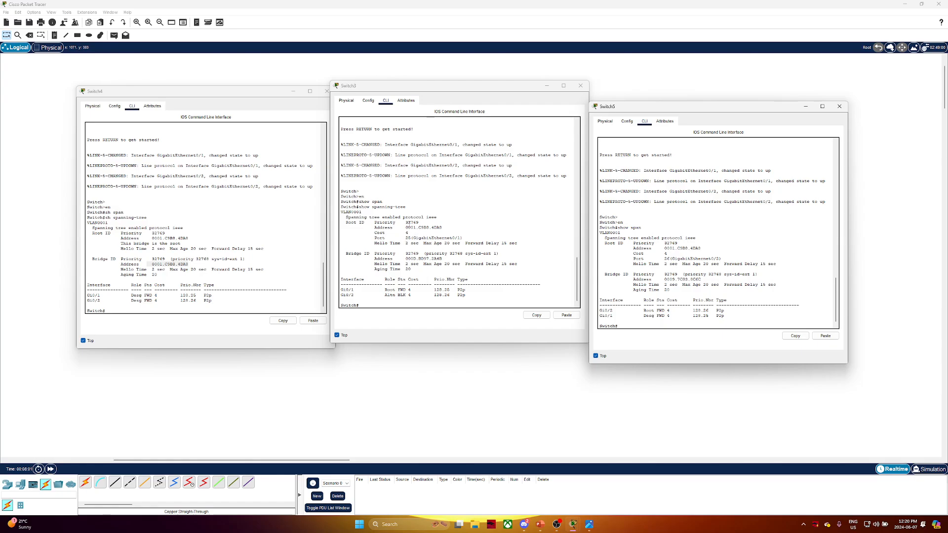
- Compare the root ID address in Switch3's spanning tree output with Switch4's own bridge ID address
left_click_drag(404, 227, 447, 228)
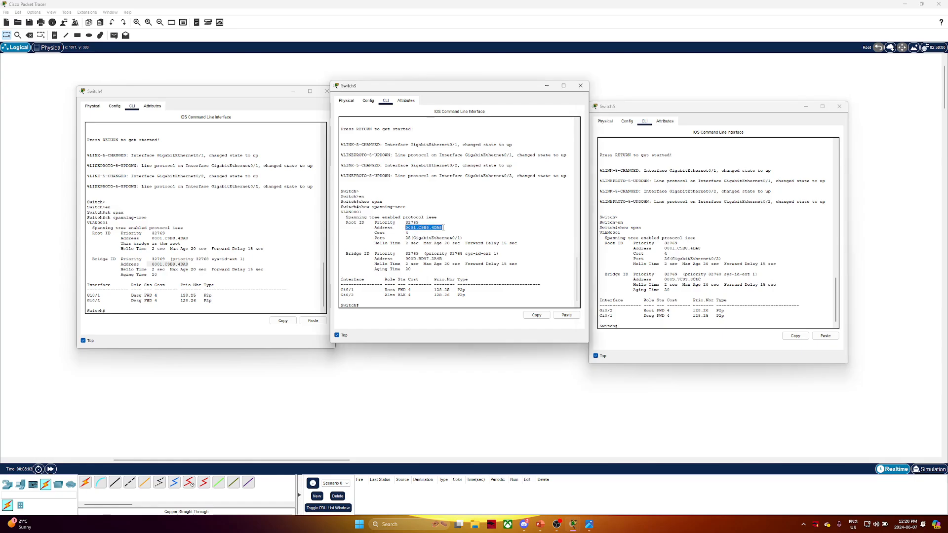
left_click_drag(346, 222, 444, 229)
left_click_drag(176, 264, 189, 264)
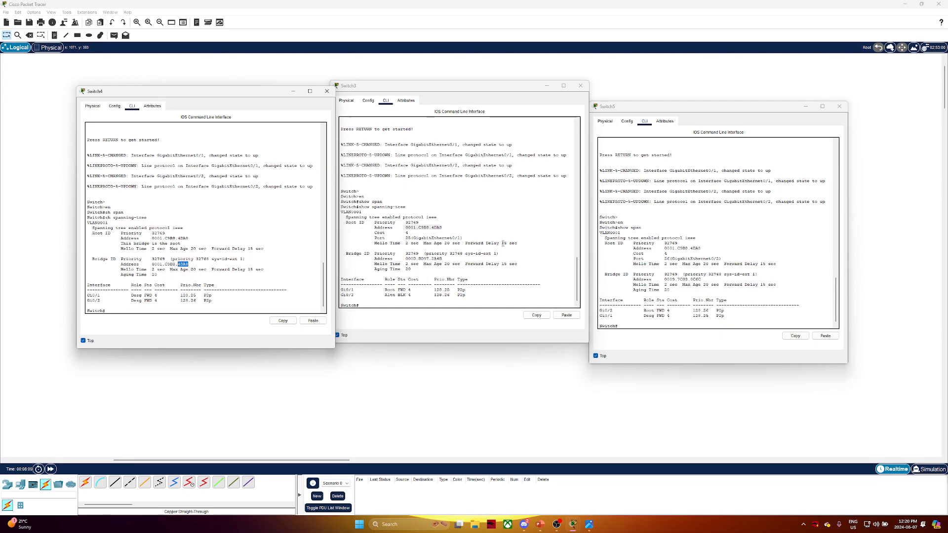
left_click_drag(394, 88, 391, 97)
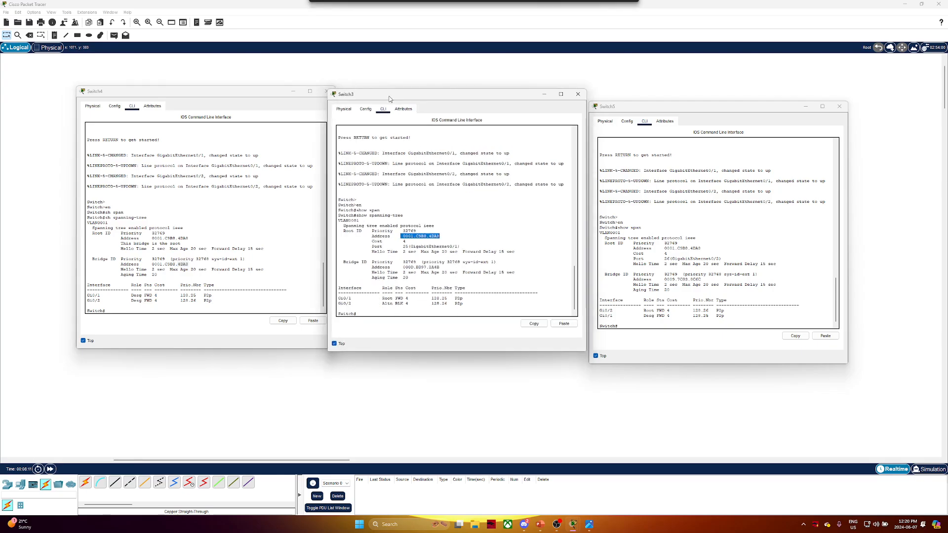
- Compare the bridge ID addresses of Switch3 and Switch4, focusing on the first block of each MAC address
left_click_drag(443, 267, 429, 267)
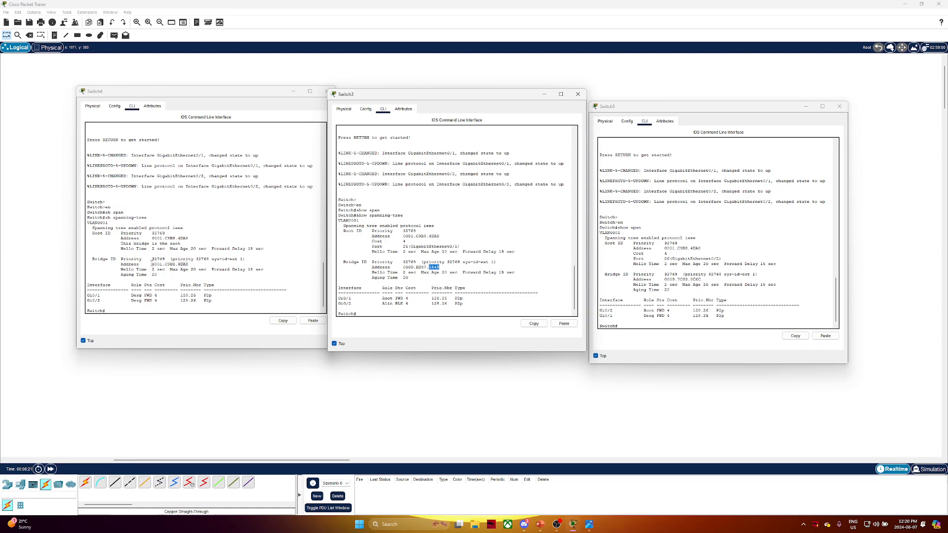
left_click_drag(150, 264, 163, 265)
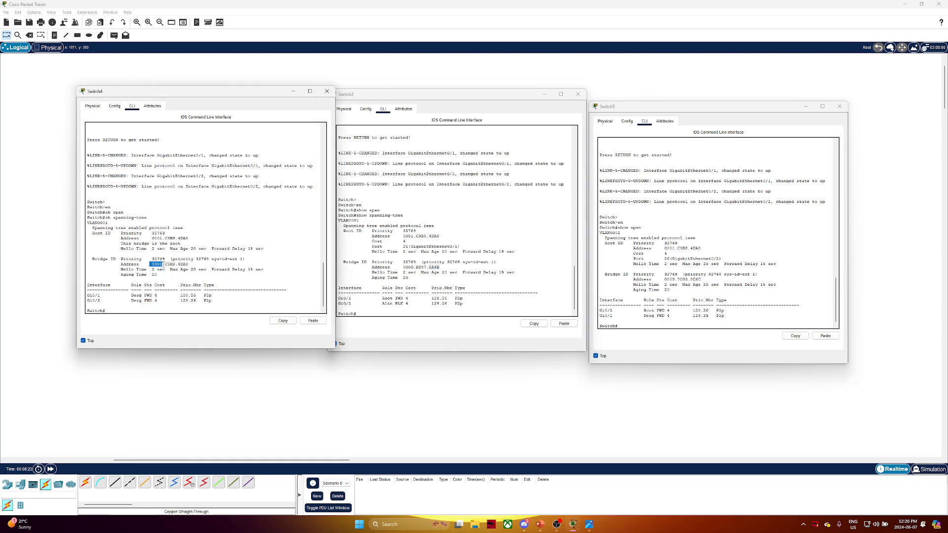
left_click(160, 265)
left_click_drag(163, 264, 149, 265)
left_click_drag(412, 269, 401, 269)
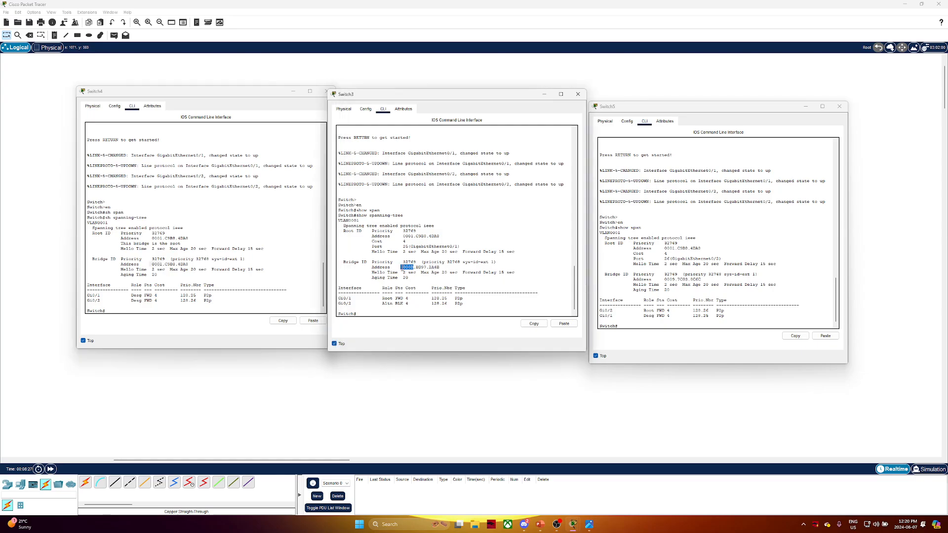
- Compare Switch5's root ID address and the first block of its bridge ID address with Switch4's bridge ID address
left_click(163, 265)
left_click_drag(163, 264, 149, 265)
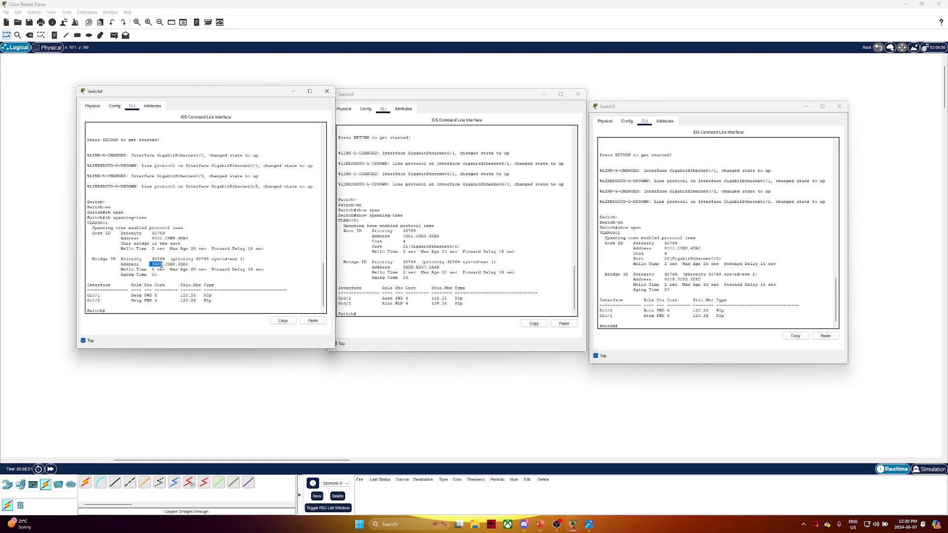
left_click(465, 305)
left_click(666, 291)
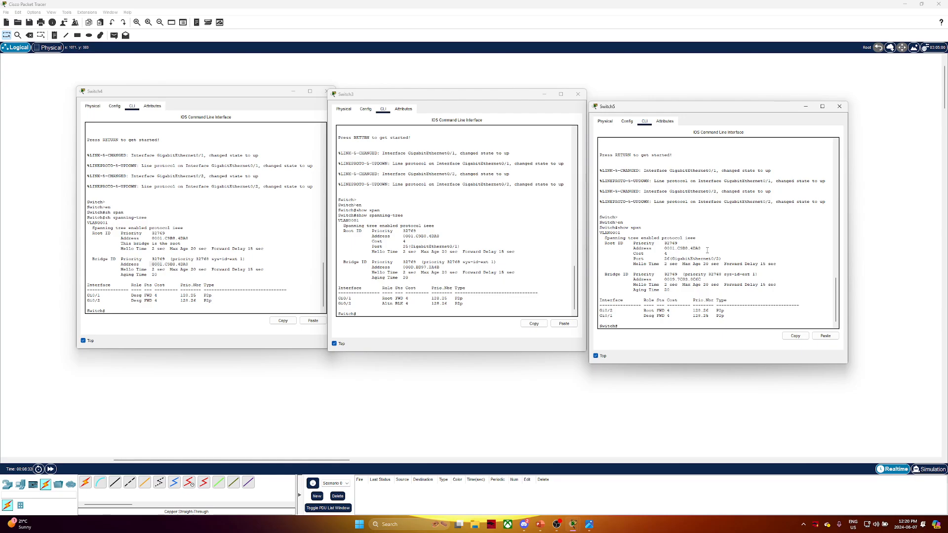
left_click_drag(703, 249, 601, 247)
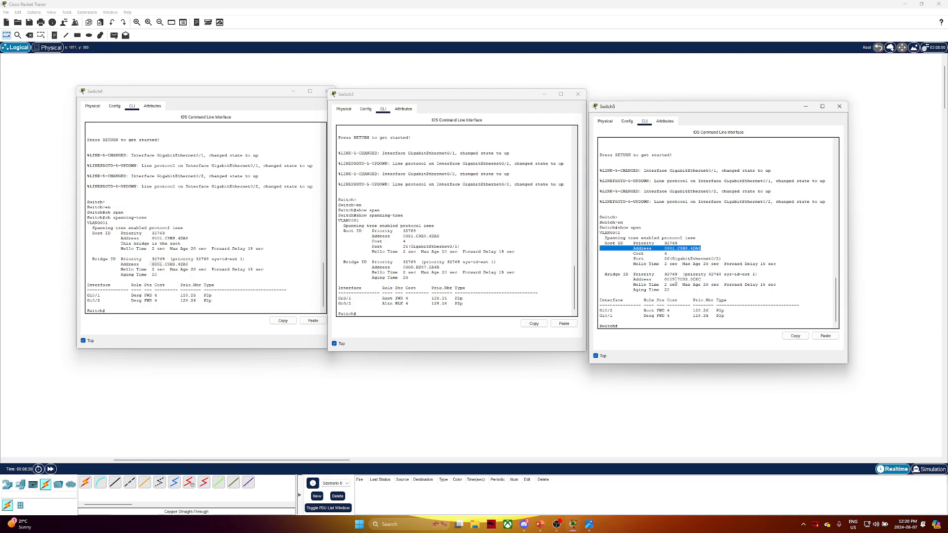
left_click_drag(674, 280, 665, 280)
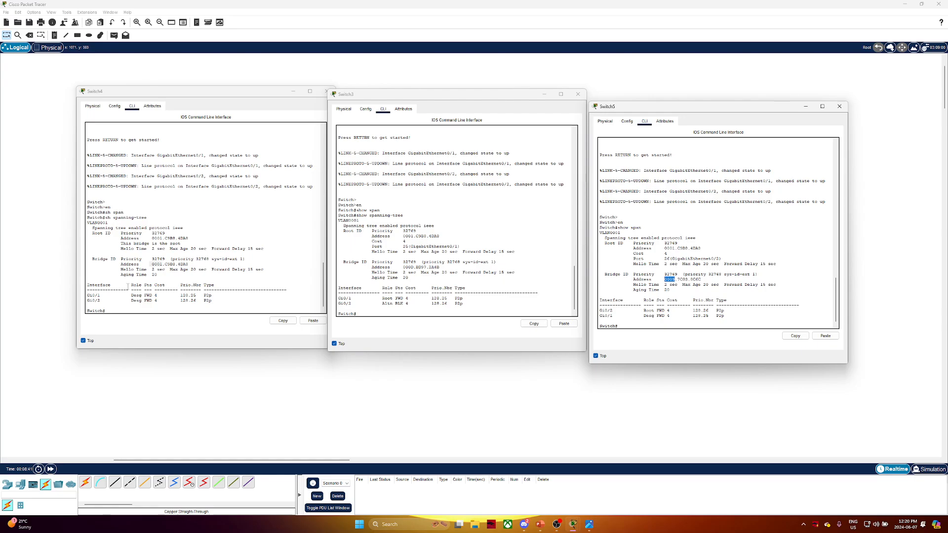
left_click(163, 265)
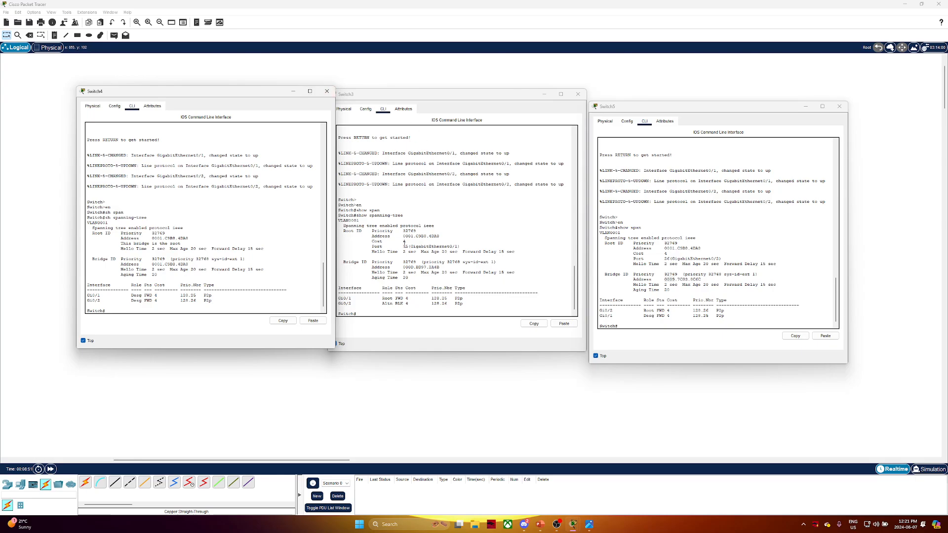
- Check the root path cost in the outputs of Switch3 and Switch5, and close all three switch windows
left_click_drag(405, 243, 369, 242)
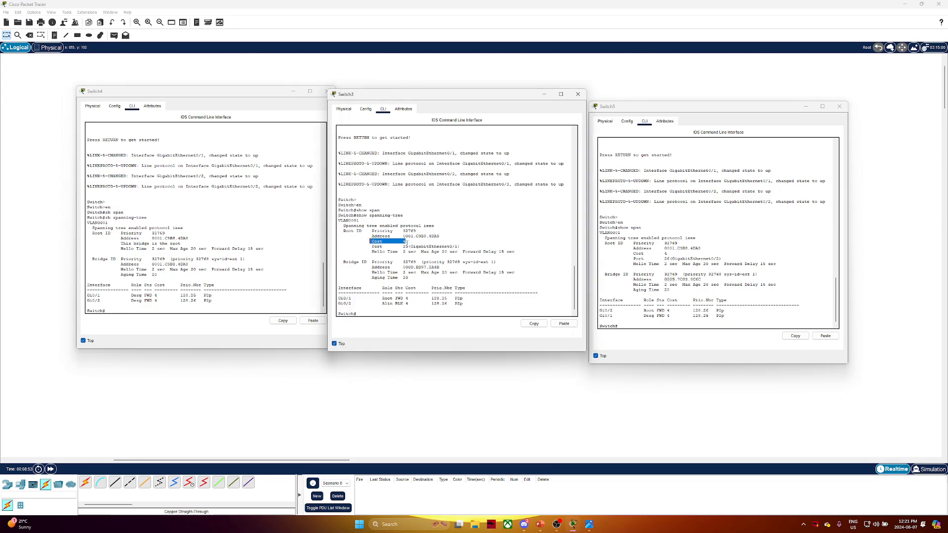
left_click_drag(668, 254, 634, 253)
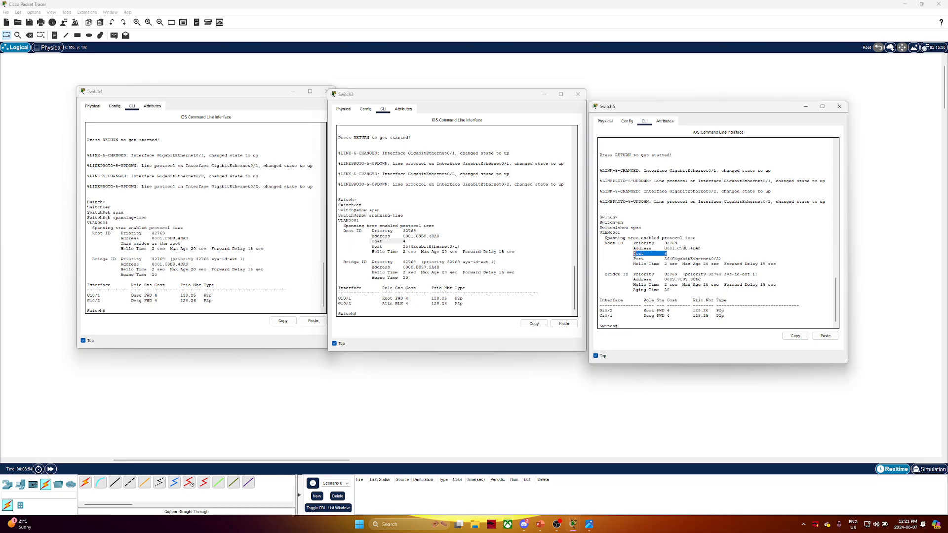
left_click(839, 106)
left_click(579, 95)
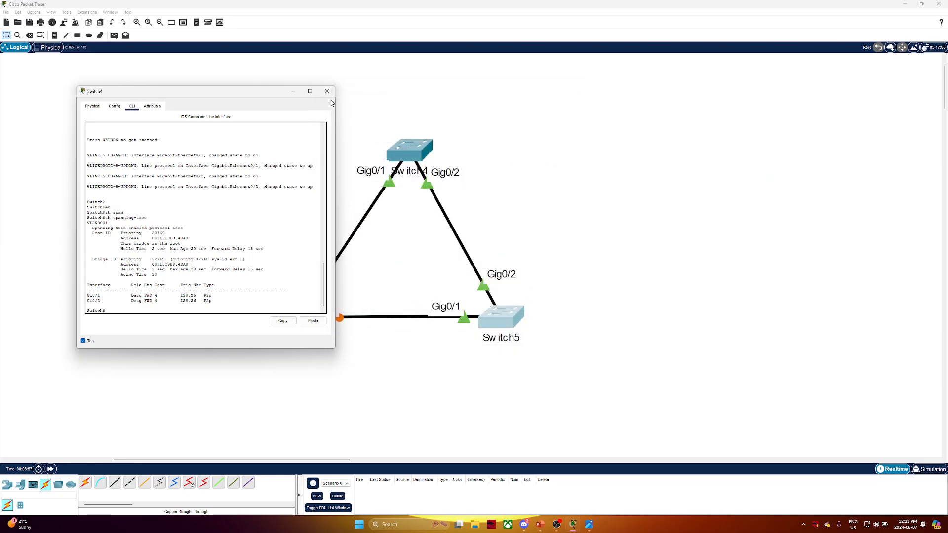
left_click(326, 92)
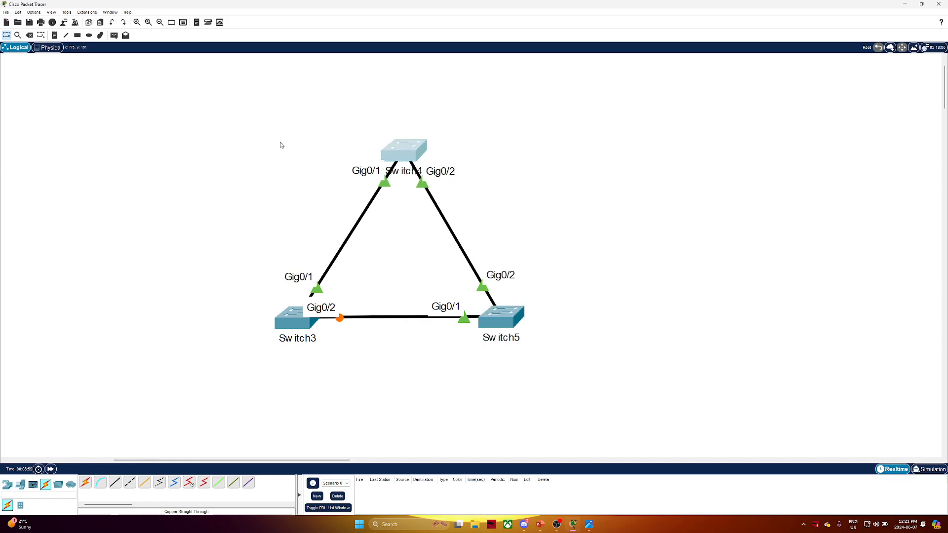
left_click_drag(298, 107, 613, 366)
left_click(603, 313)
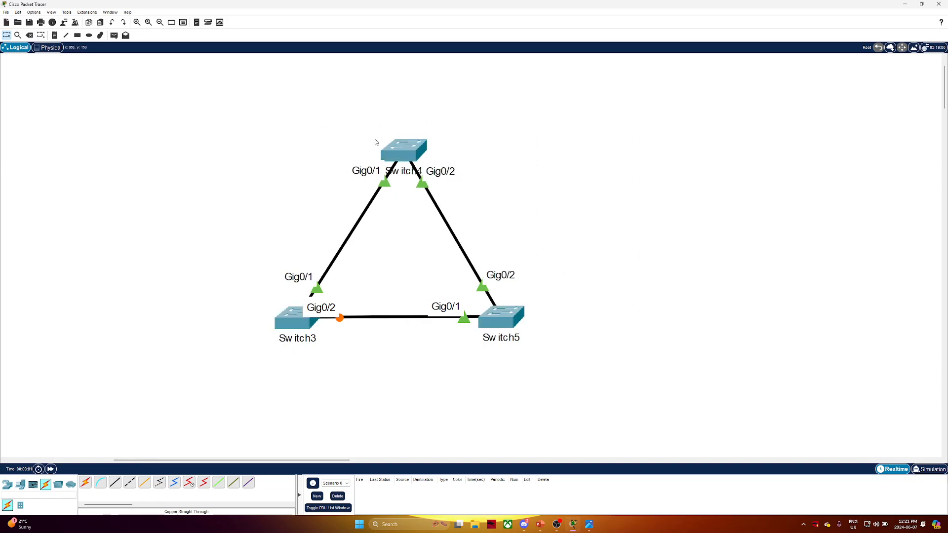
left_click_drag(394, 142, 459, 179)
left_click(486, 192)
- Place a note reading Cost: 0 beside the Switch3–Switch4 link and a copy of it beside the Switch4–Switch5 link
left_click(56, 37)
left_click(285, 226)
type("co")
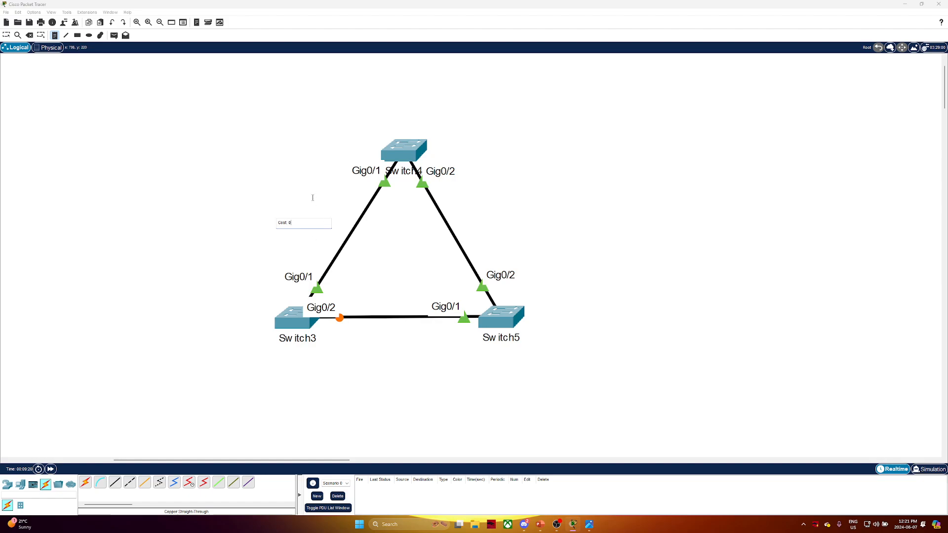
left_click_drag(290, 224, 273, 225)
key("ctrl+c")
left_click(297, 200)
left_click(474, 220)
key("ctrl+v")
key("Escape")
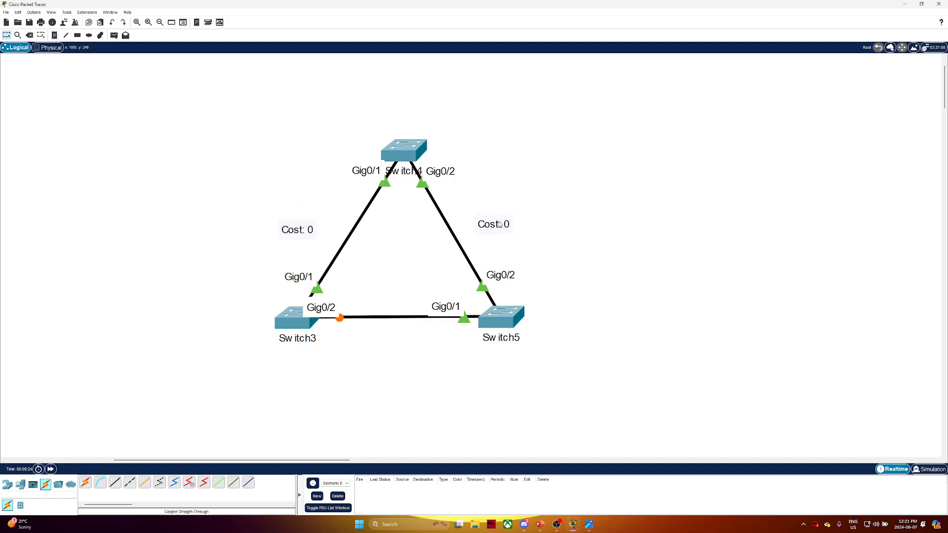
- Move the two Cost: 0 notes along the links from Switch4's ports down to Switch3 and Switch5
left_click_drag(495, 227, 461, 193)
left_click_drag(294, 236, 338, 201)
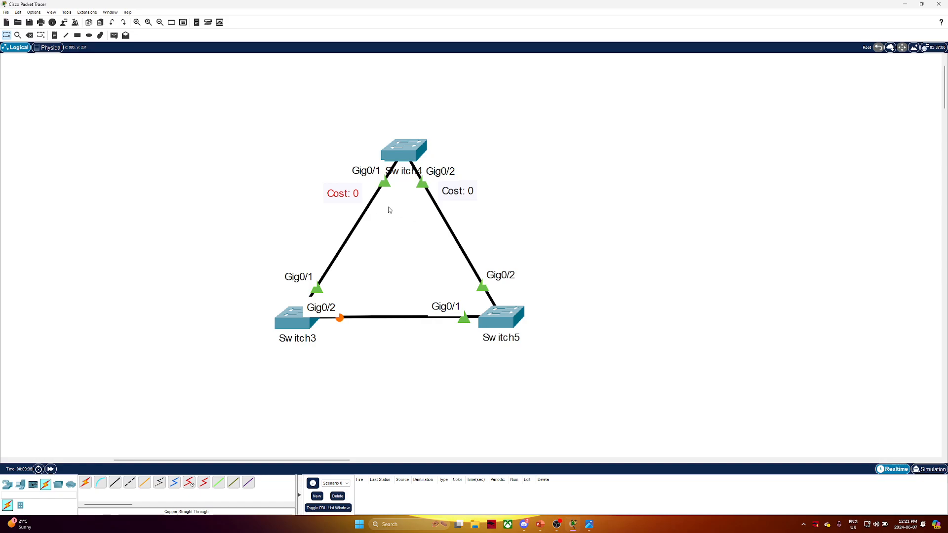
left_click_drag(352, 196, 303, 251)
left_click_drag(463, 192, 500, 250)
left_click_drag(292, 249, 239, 298)
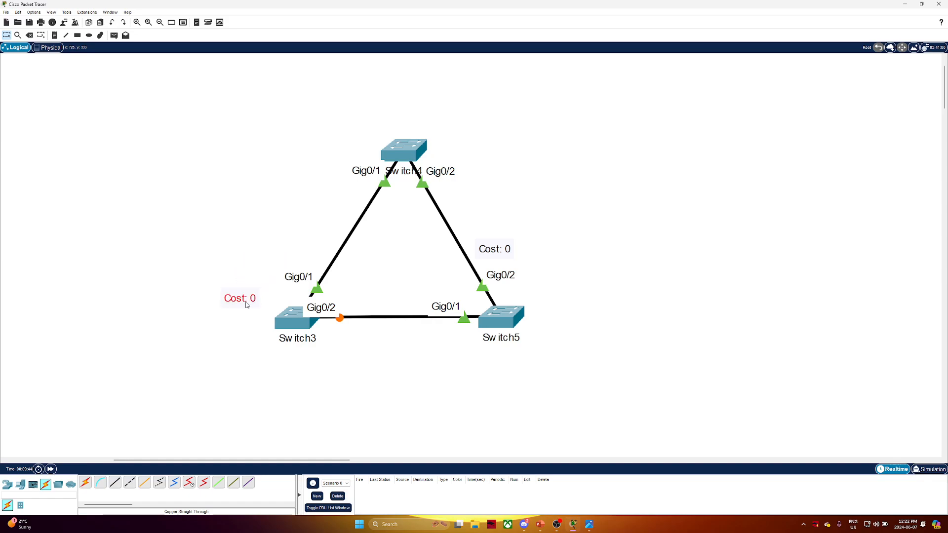
- Extend the note beside Switch3 with the lines Interface Cost for Gig: 4 and Total Cost: 4
double_click(247, 300)
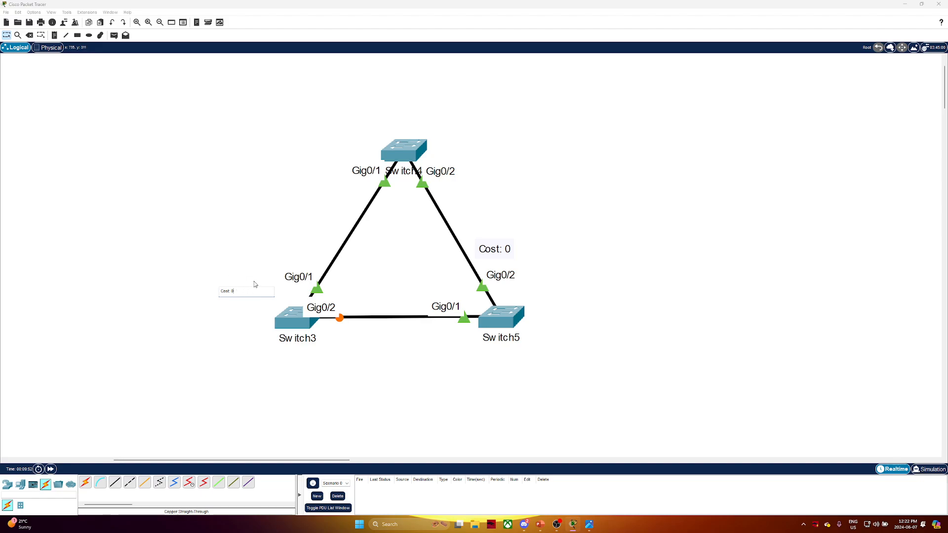
key("Return")
type("Interface Cost for Gig: 4")
key("Return")
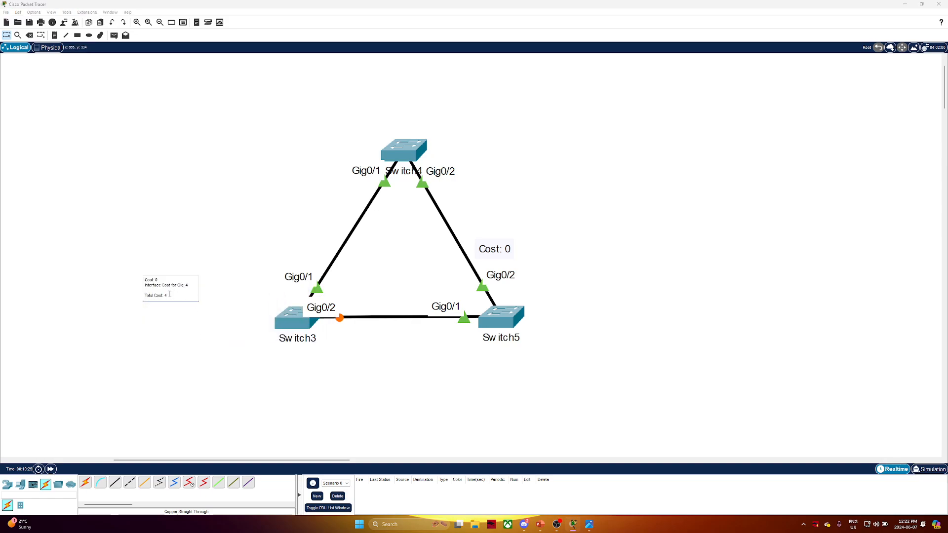
- Copy the full cost text from Switch3's note into the note at Switch5 and position both notes beside their switches
left_click_drag(169, 295, 130, 278)
key("ctrl+c")
left_click(154, 248)
left_click_drag(504, 255, 519, 300)
left_click(558, 319)
key("ctrl+v")
left_click(554, 272)
left_click_drag(571, 345, 567, 338)
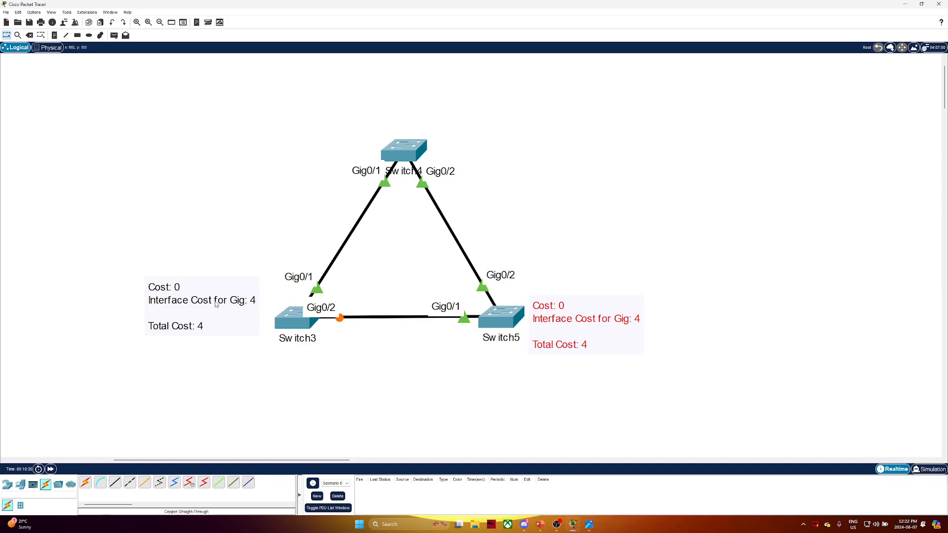
left_click_drag(216, 302, 213, 317)
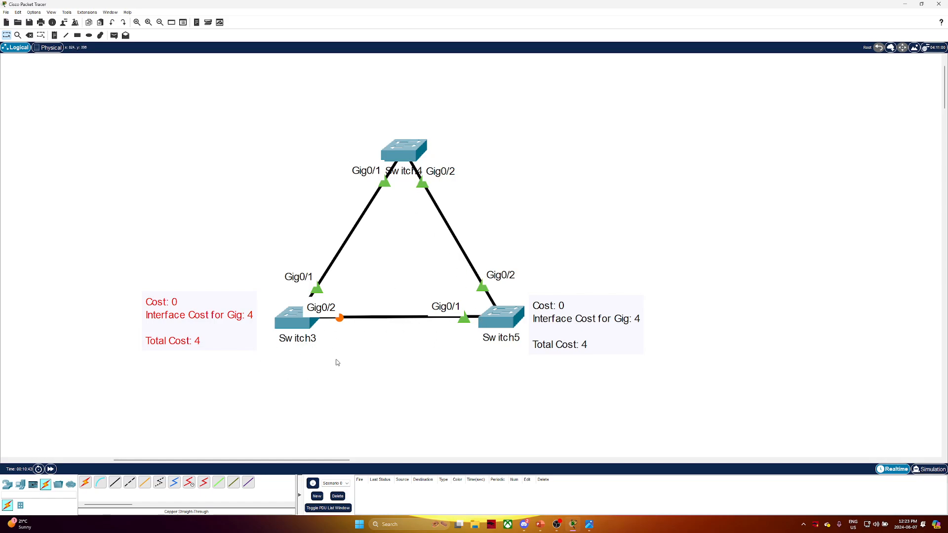
- Add a note beneath Switch5 from a copy of Switch3's note text, changed to Cost:4 and Total Cost: 8
double_click(211, 328)
key("ctrl+a")
key("ctrl+c")
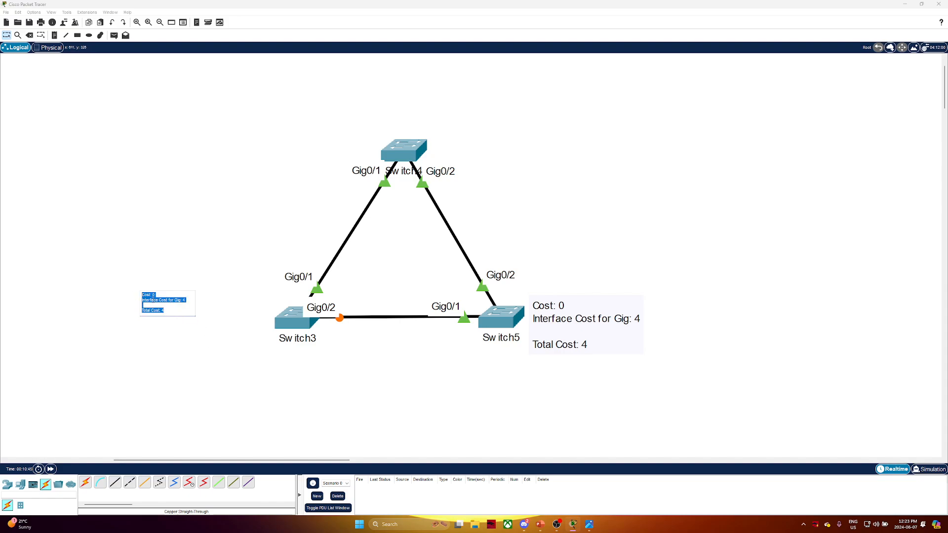
left_click(349, 351)
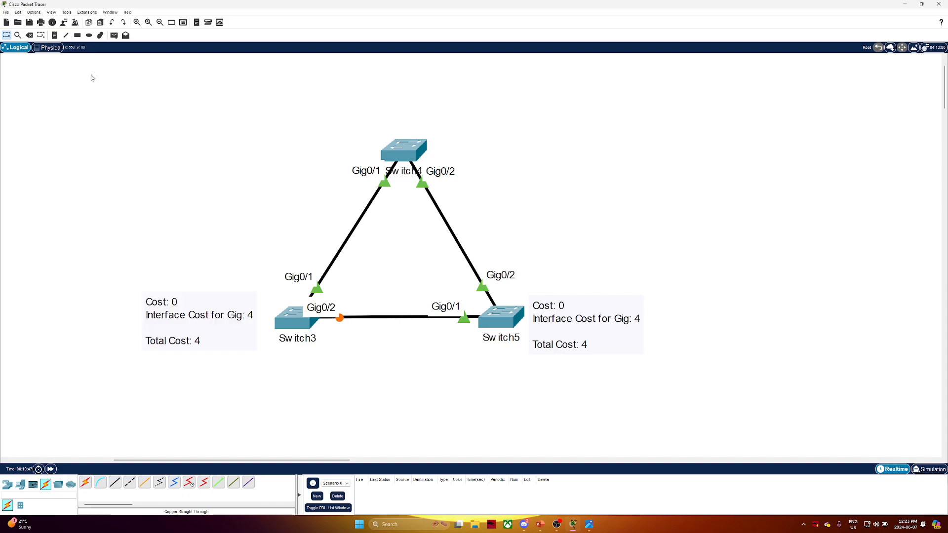
left_click(54, 35)
left_click(331, 348)
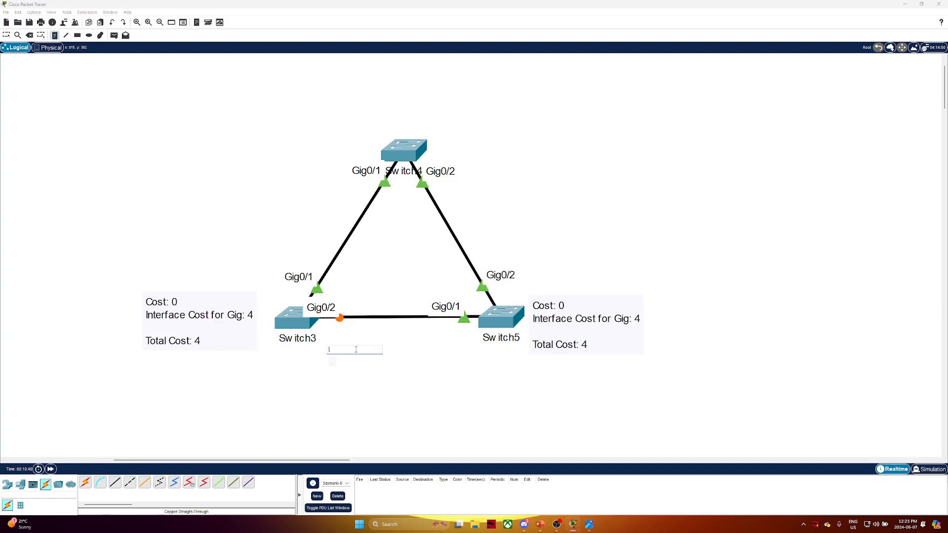
key("ctrl+v")
double_click(340, 350)
left_click(399, 367)
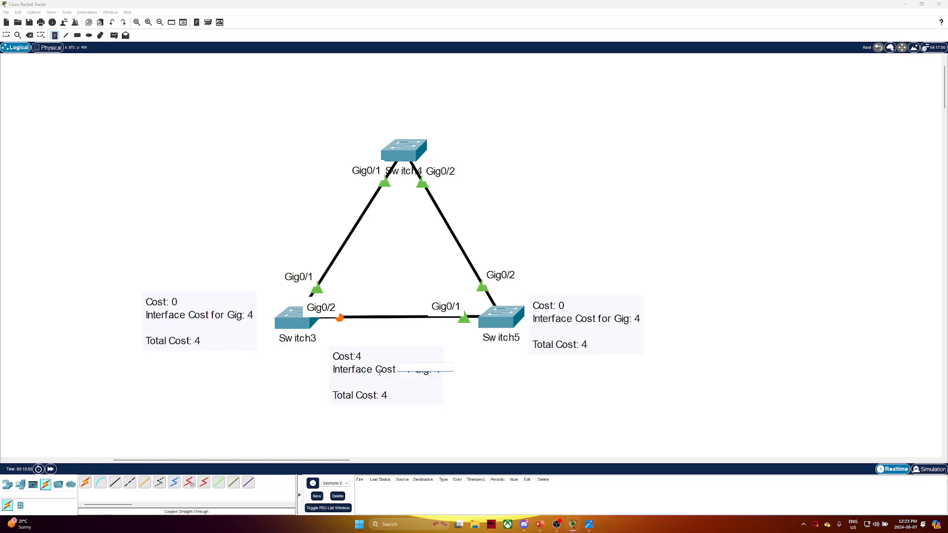
key("Escape")
left_click_drag(373, 370, 505, 373)
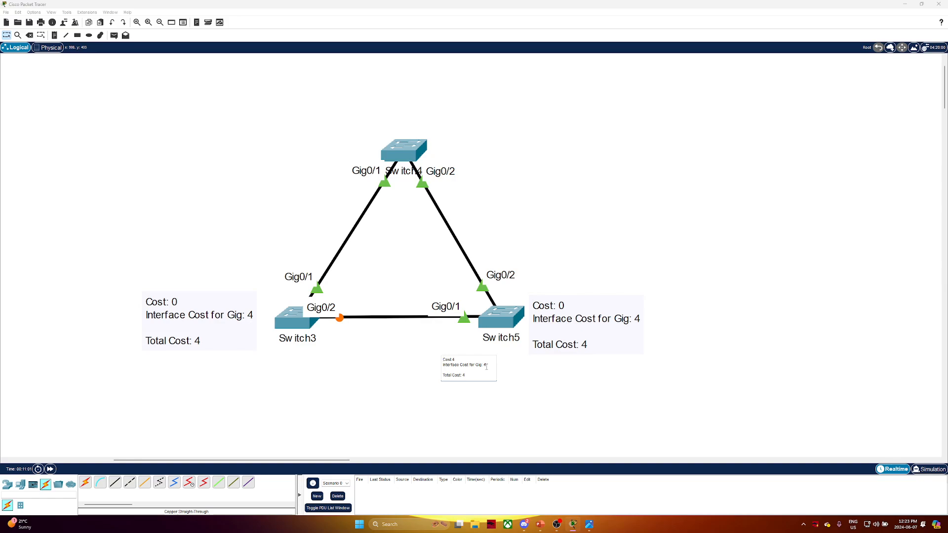
left_click(469, 372)
- Duplicate the Total Cost: 8 note beneath Switch3 and line the two notes up side by side below the Switch3–Switch5 link
left_click_drag(470, 376, 432, 360)
key("ctrl+c")
left_click(529, 431)
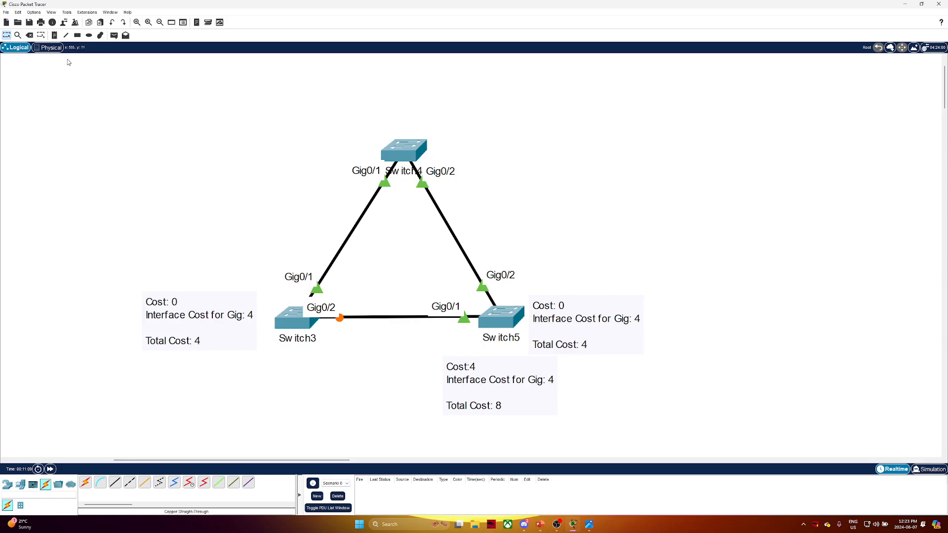
left_click(55, 35)
left_click(305, 368)
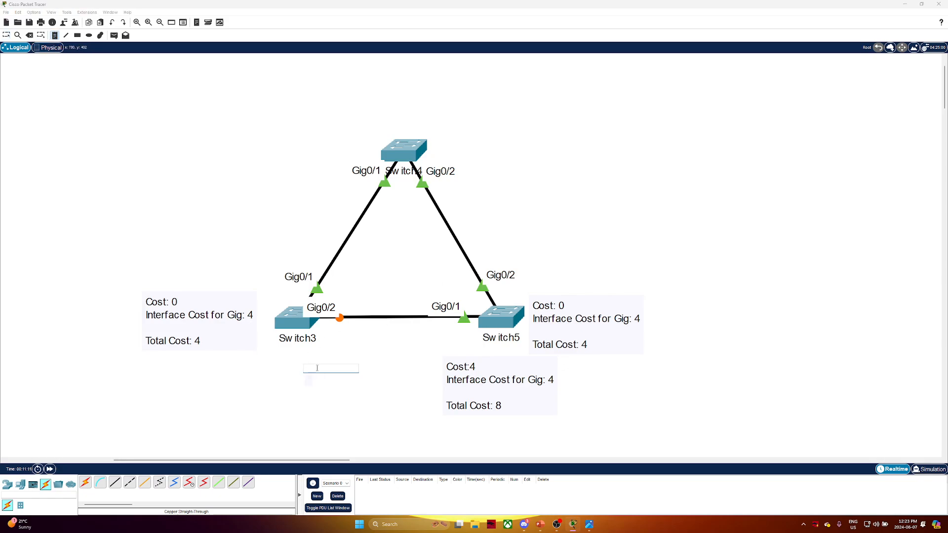
key("ctrl+v")
left_click(345, 406)
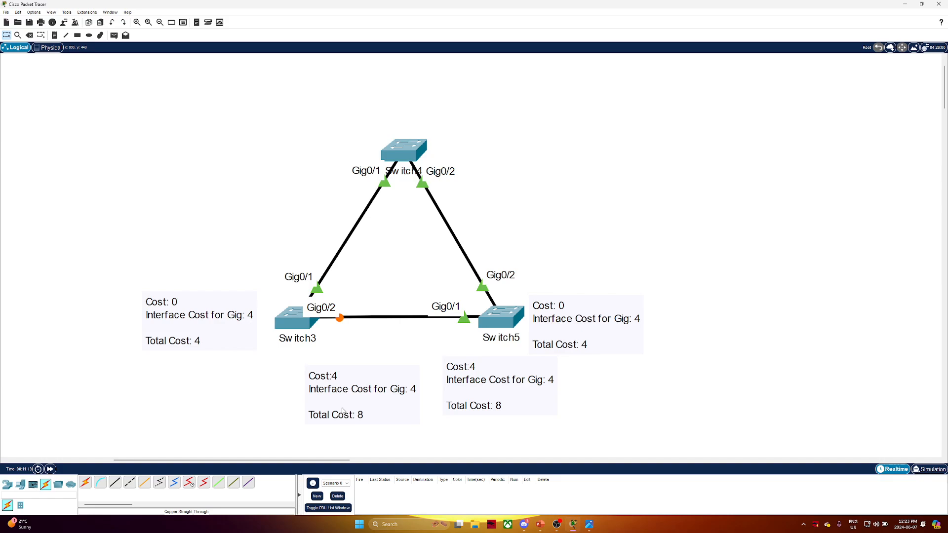
left_click_drag(340, 403, 336, 393)
left_click_drag(478, 401, 448, 395)
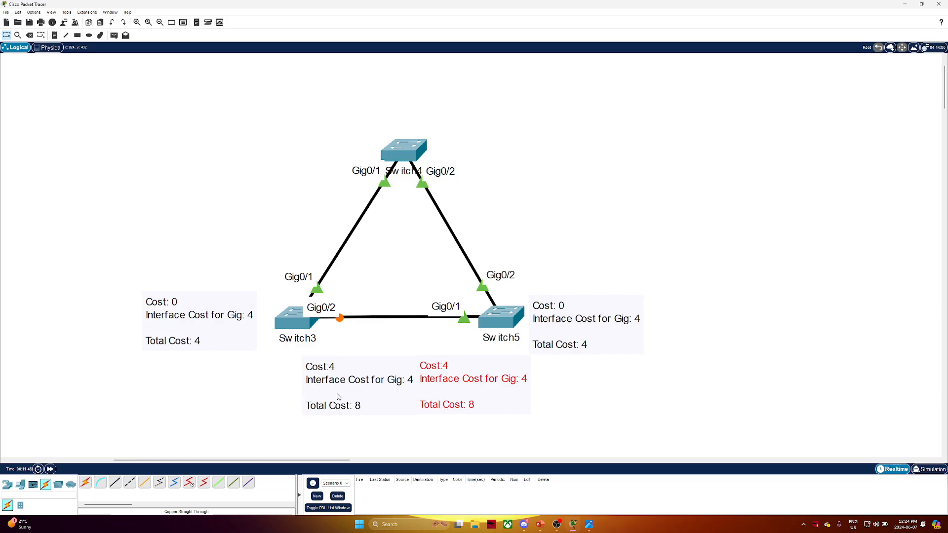
- Open the command line windows of Switch3 and Switch5 and arrange them side by side
left_click(299, 321)
left_click_drag(428, 151, 250, 83)
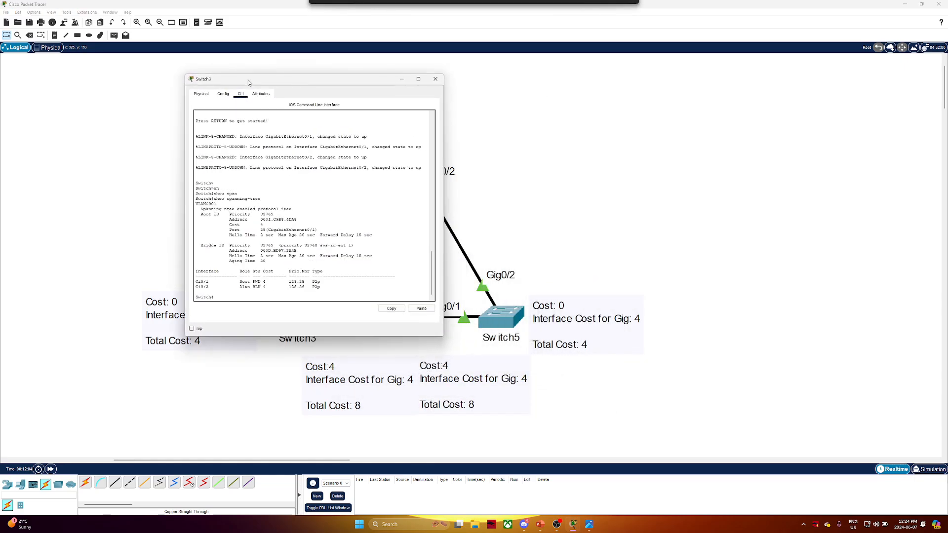
left_click(436, 84)
left_click(493, 318)
left_click_drag(493, 144, 605, 84)
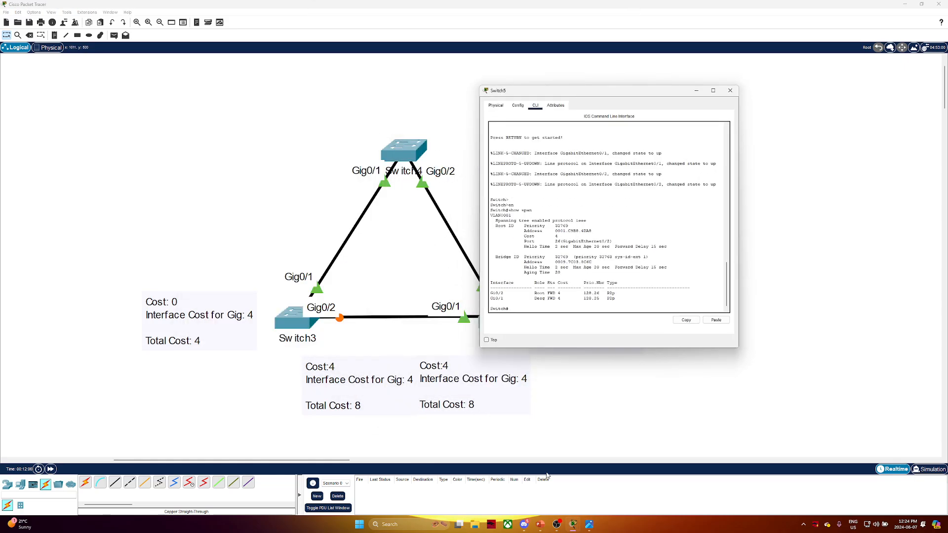
mouse_move(573, 527)
left_click(589, 487)
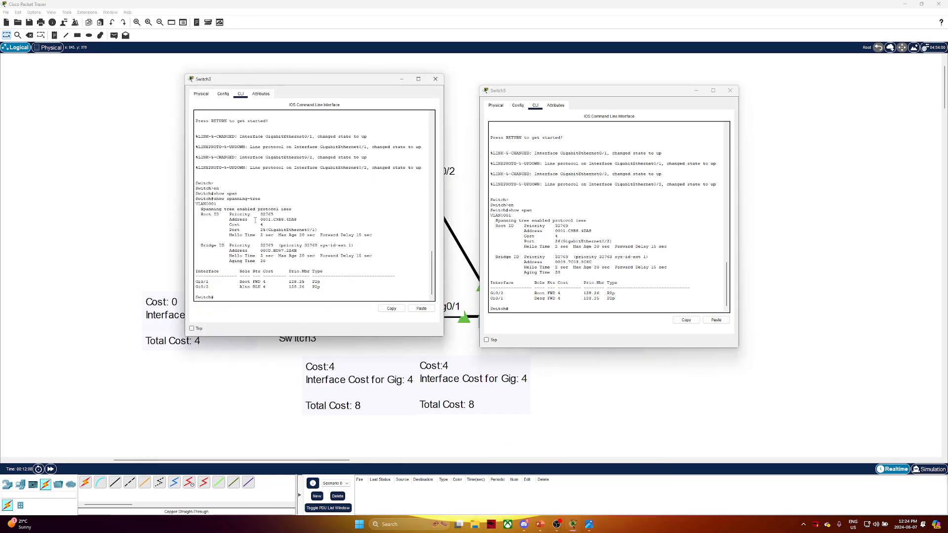
left_click_drag(274, 85, 274, 74)
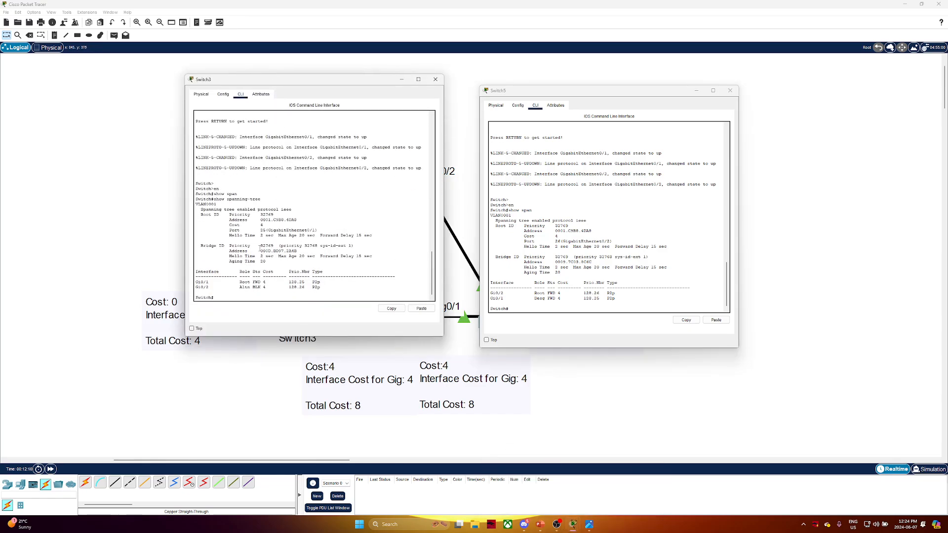
- Compare the first block of the bridge ID addresses of Switch3 and Switch5, and close both windows
left_click_drag(259, 250, 273, 251)
left_click_drag(554, 263, 568, 262)
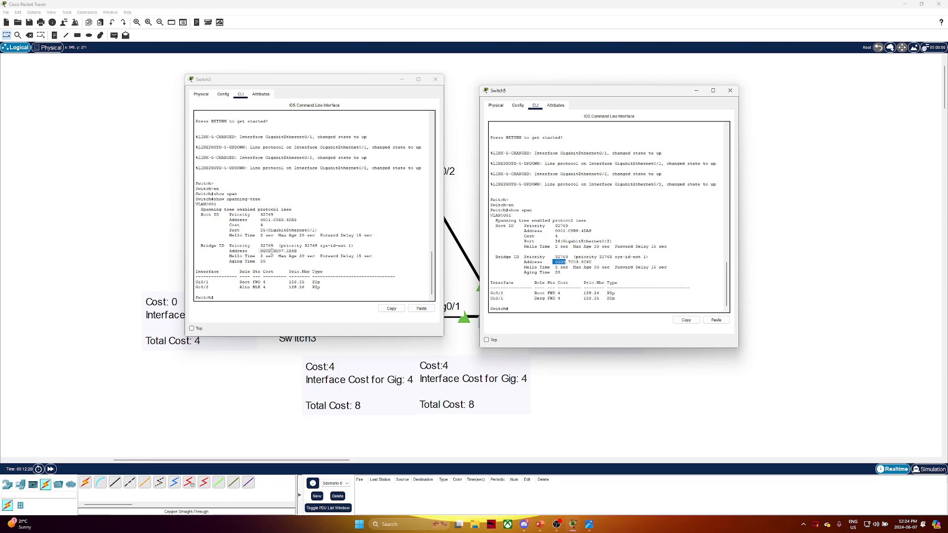
left_click(271, 249)
left_click(730, 90)
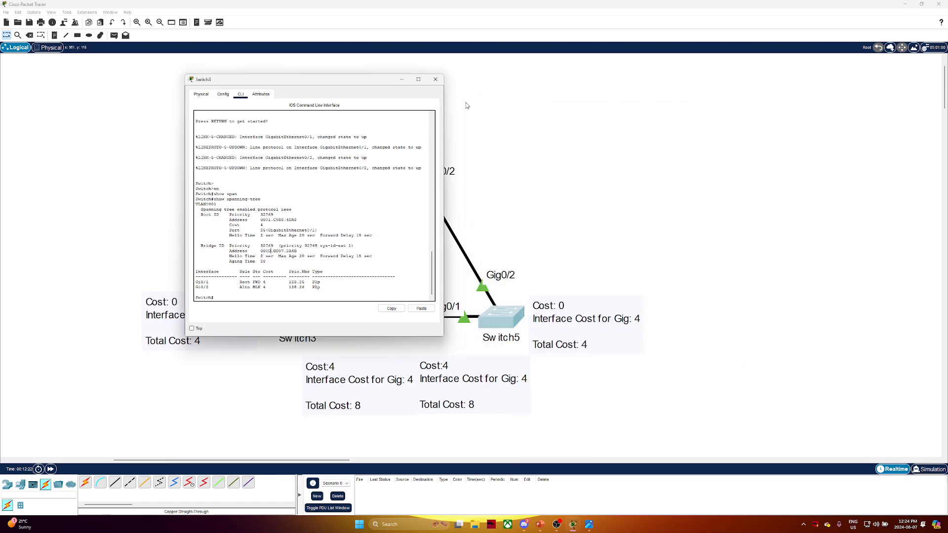
left_click(435, 79)
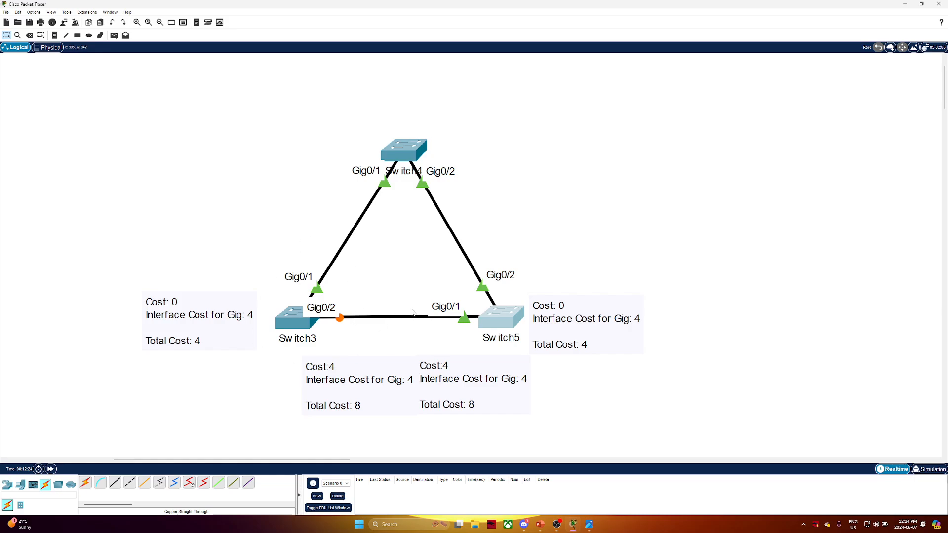
- Open Switch3's command line window, examine the Gi0/1 and Gi0/2 roles in its spanning-tree output, and move the window clear of the triangle
left_click(292, 320)
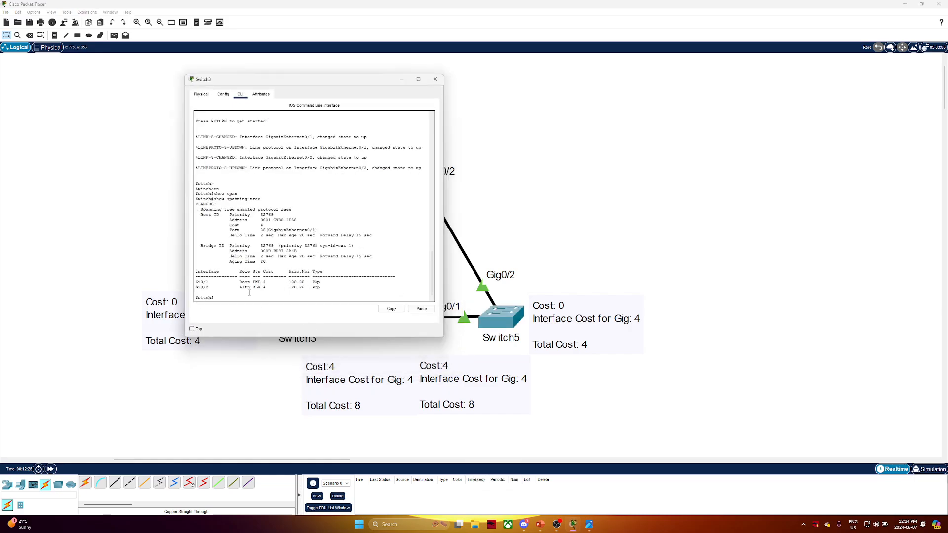
left_click_drag(262, 287, 240, 287)
left_click_drag(296, 82, 182, 83)
left_click_drag(123, 283, 135, 283)
left_click_drag(215, 88, 167, 82)
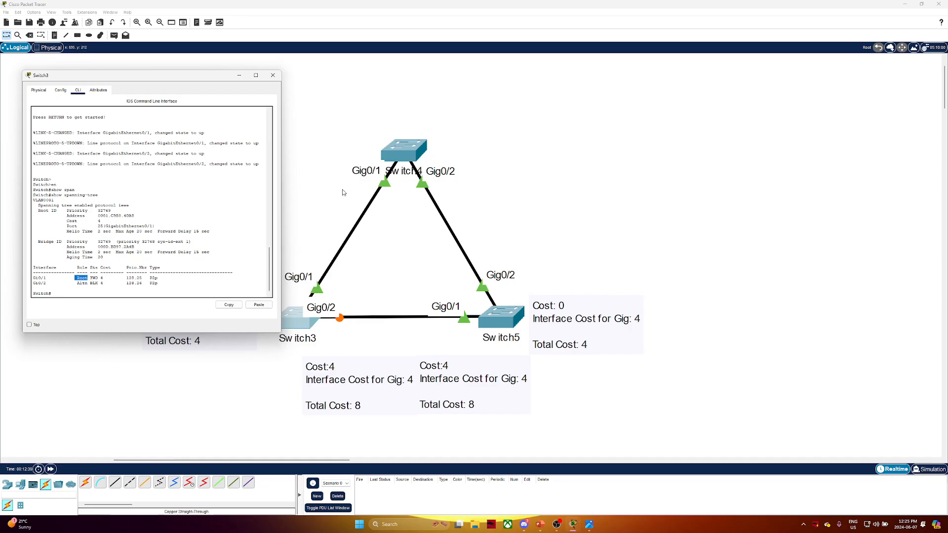
- Open Switch4's command line window, examine the roles of Gi0/1 and Gi0/2, and move the window clear of the triangle
left_click(404, 149)
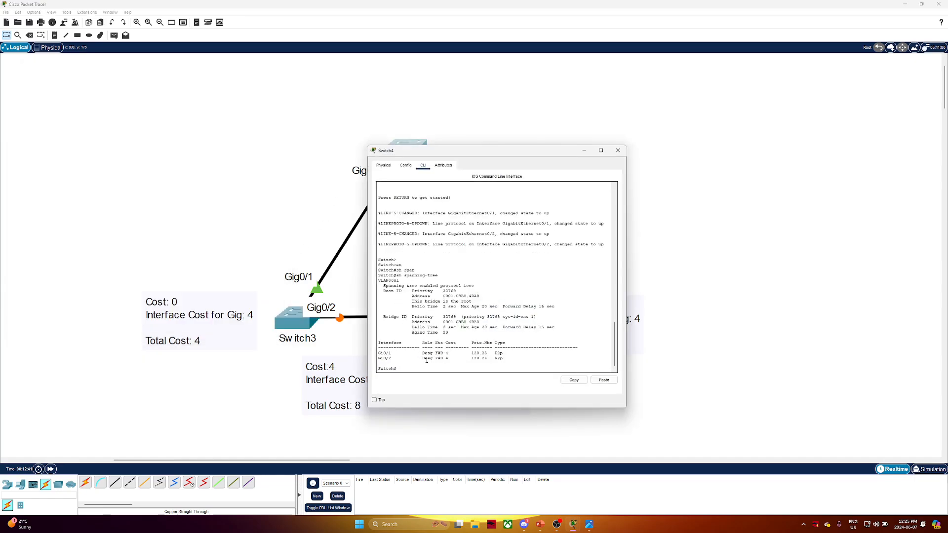
left_click_drag(434, 360, 423, 353)
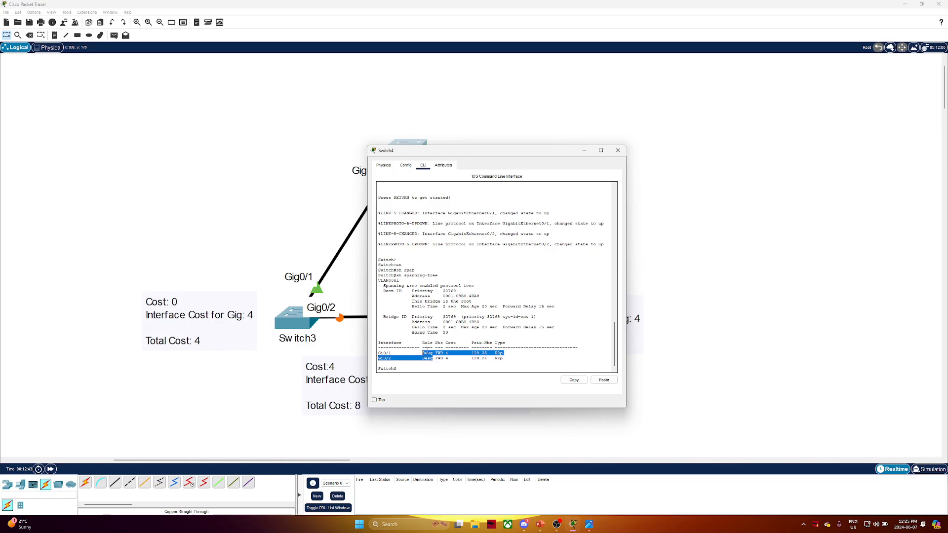
left_click_drag(444, 153, 610, 60)
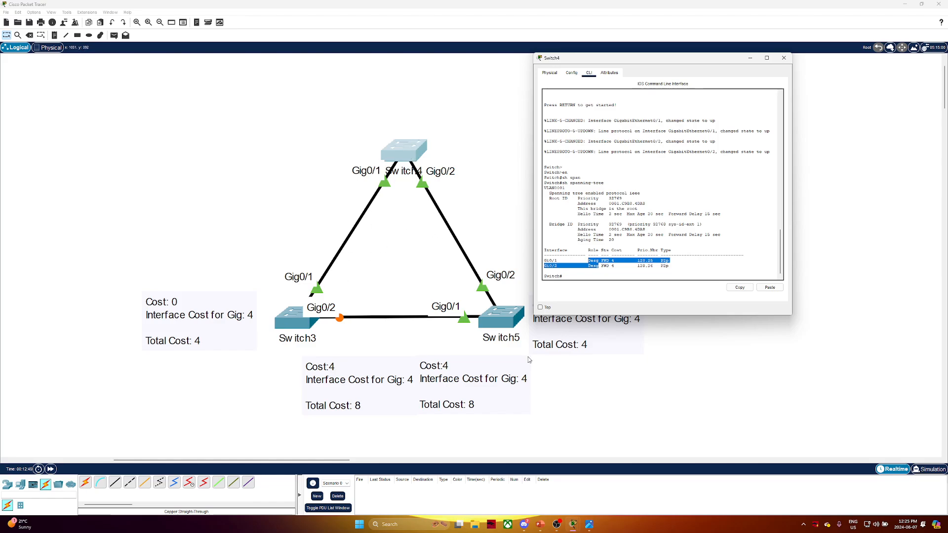
- Compare the port roles in the Switch5 and Switch3 spanning-tree outputs, examining Switch5's Gi0/2 role and Switch3's Gi0/2 role and status
left_click(505, 317)
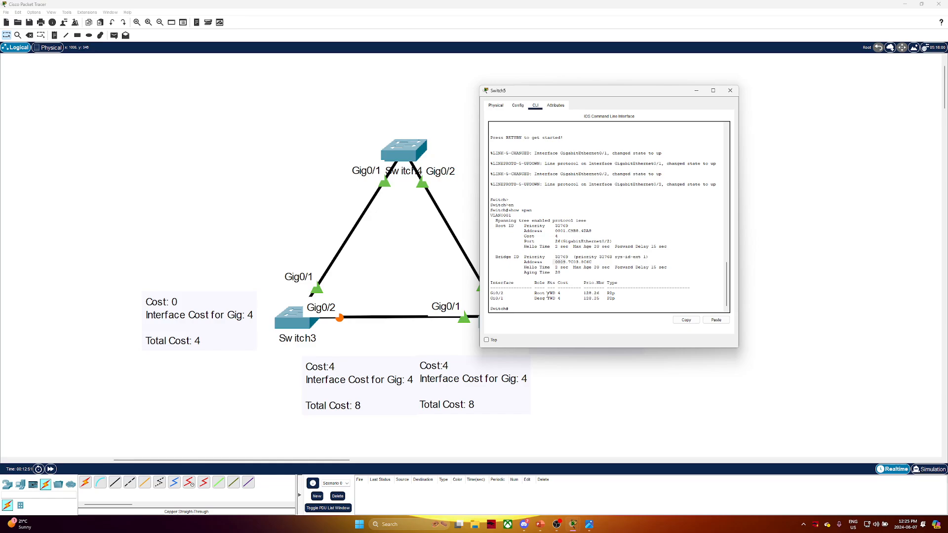
double_click(540, 293)
left_click(298, 327)
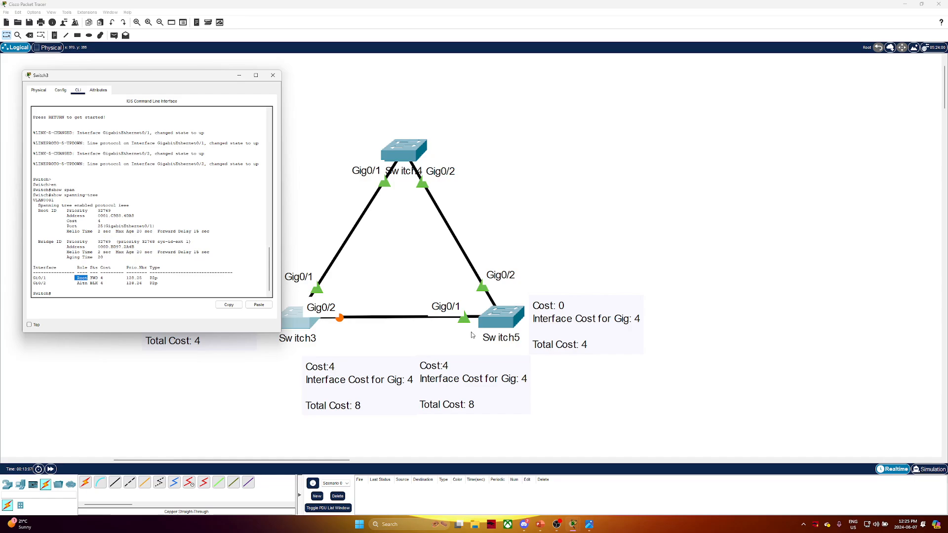
left_click(489, 329)
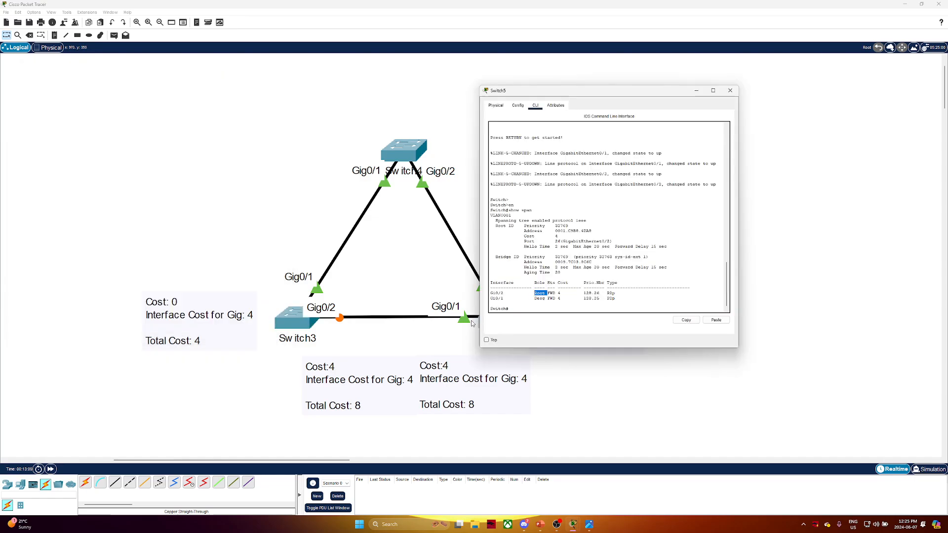
left_click(298, 325)
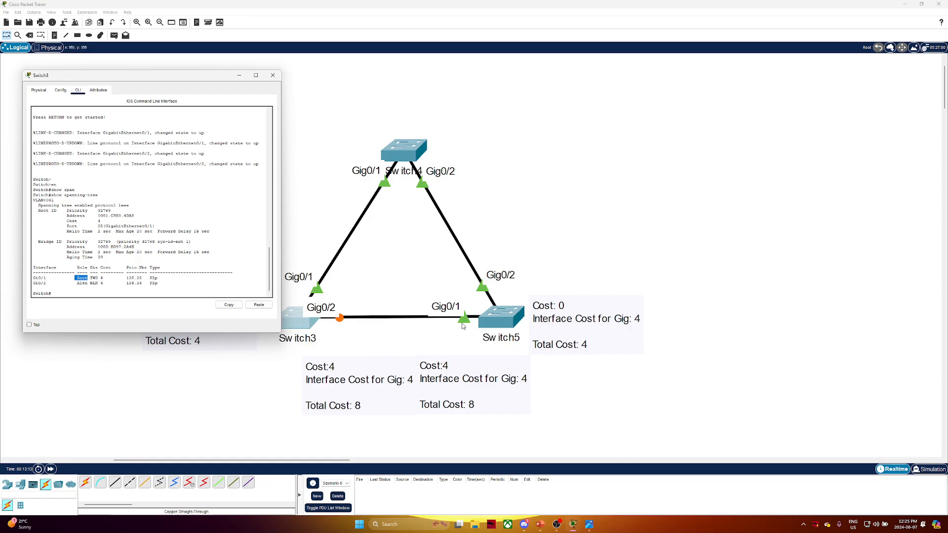
left_click_drag(75, 283, 106, 283)
right_click(104, 286)
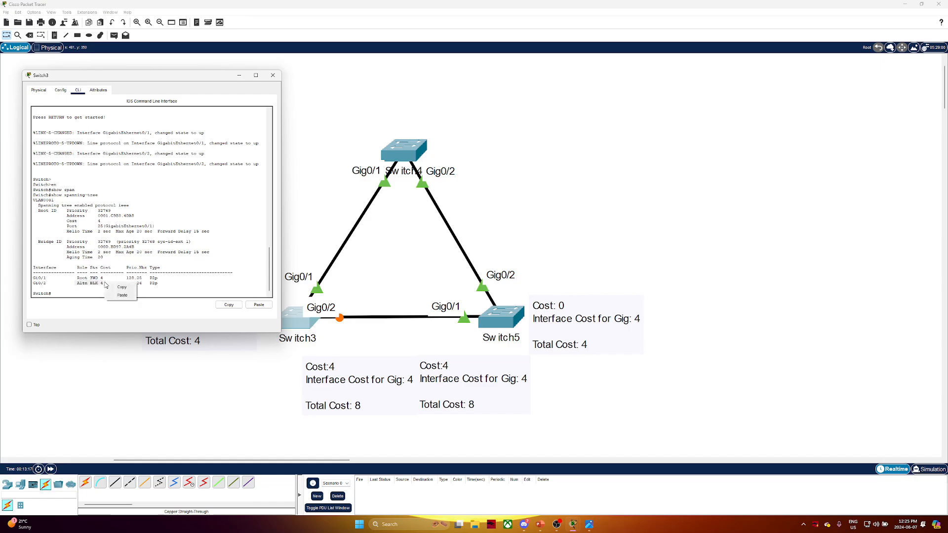
left_click(103, 286)
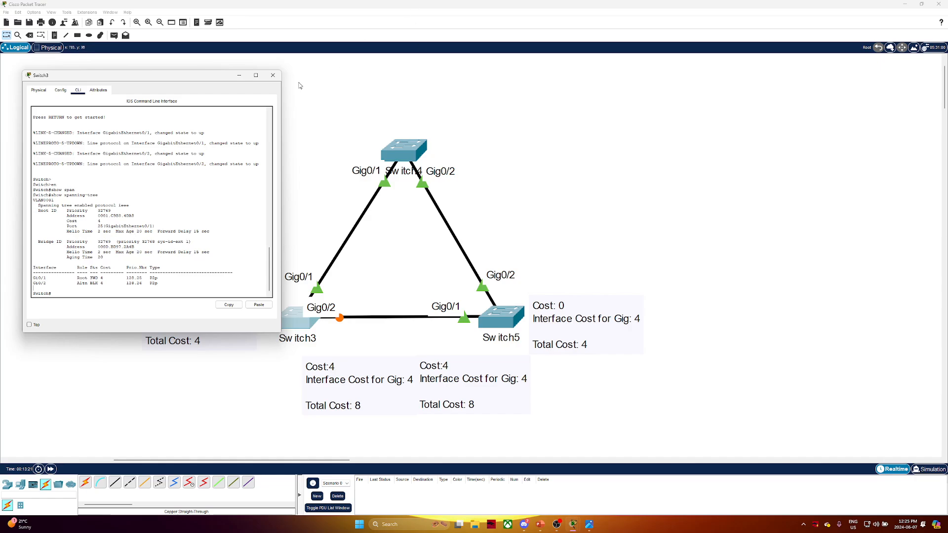
- Close the Switch3 window and select all three switches together with the four cost notes
left_click(273, 75)
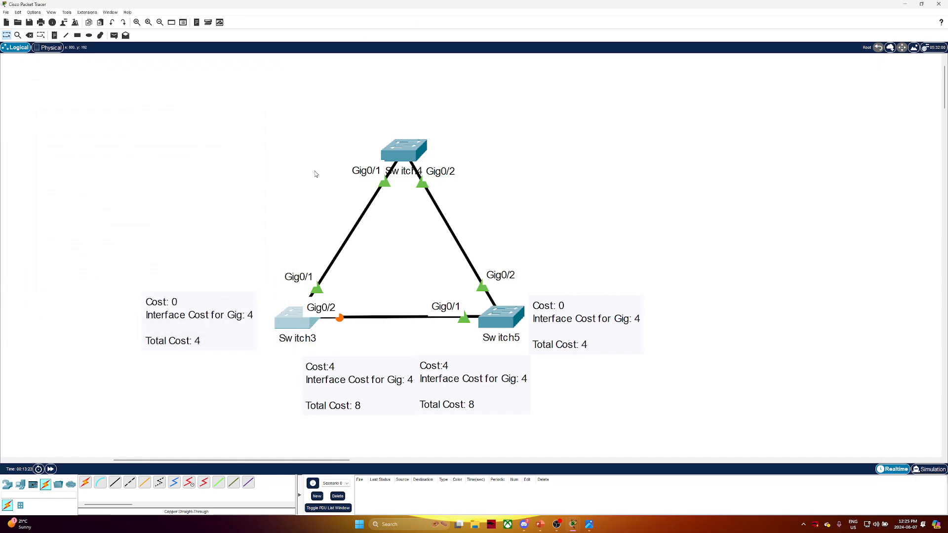
left_click_drag(93, 69, 724, 446)
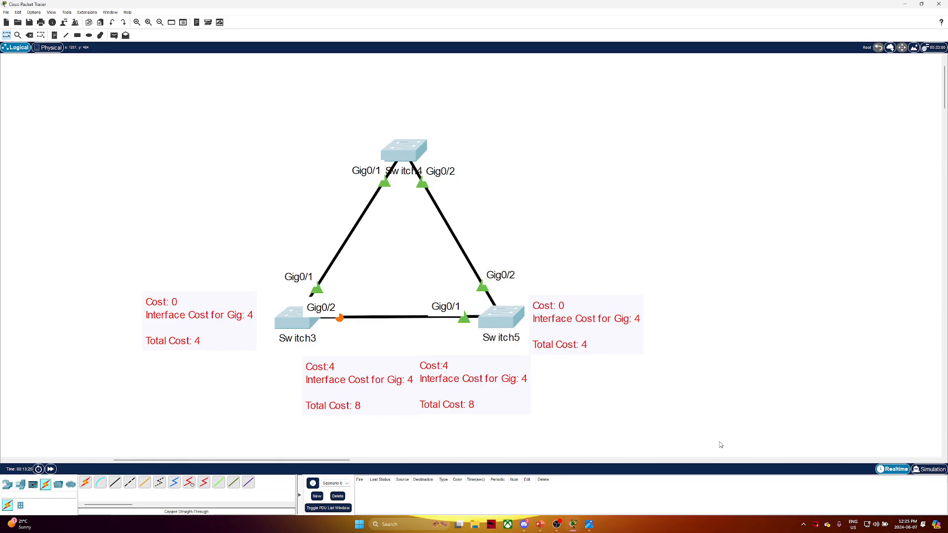
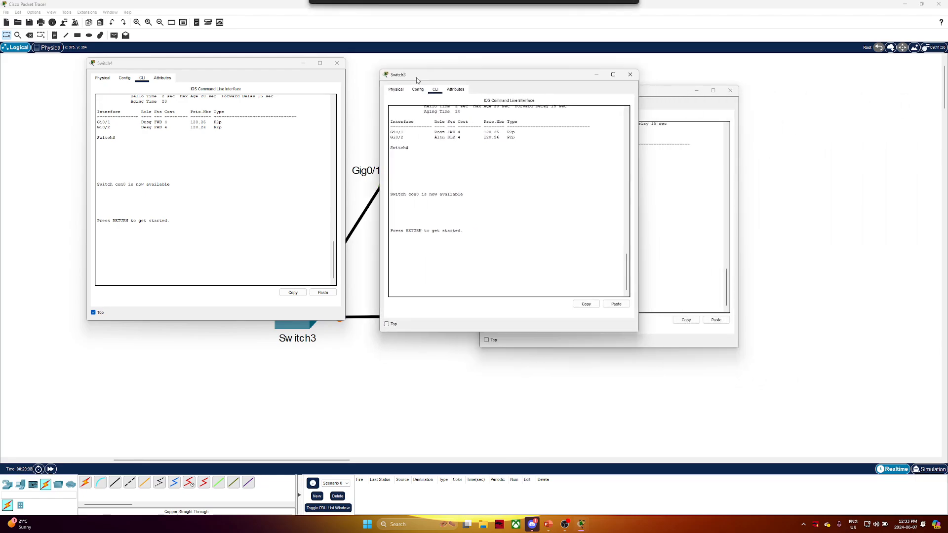
- Line up the Switch5 window beside those of Switch4 and Switch3, and keep the Switch5 and Switch3 windows on top
left_click_drag(568, 90, 719, 63)
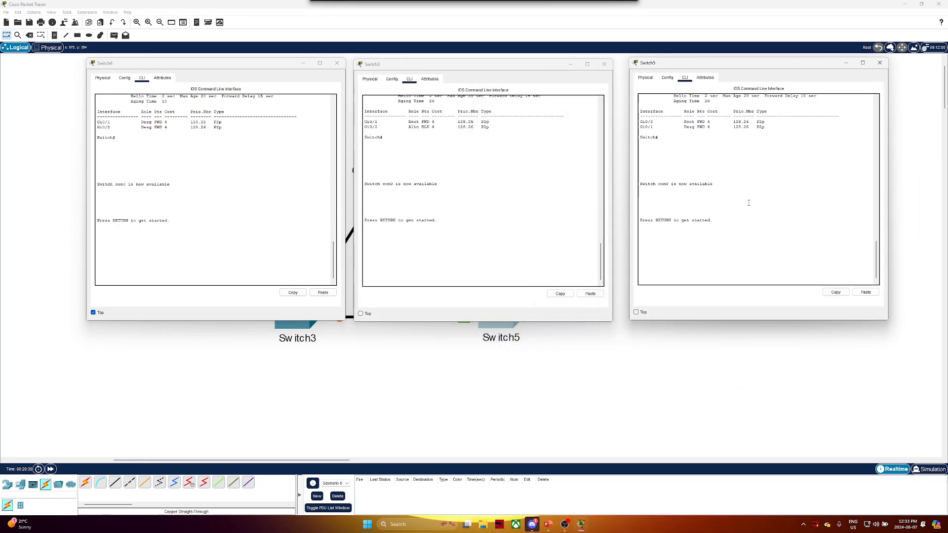
left_click(636, 312)
left_click(359, 317)
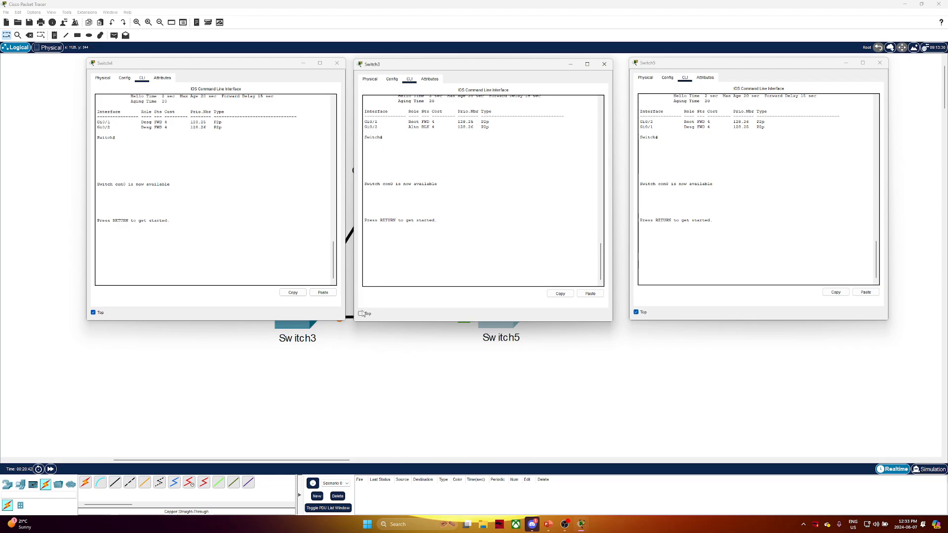
left_click(361, 314)
- Start the Switch4 console session and enter global configuration mode
left_click(195, 253)
key("Return")
key("Return")
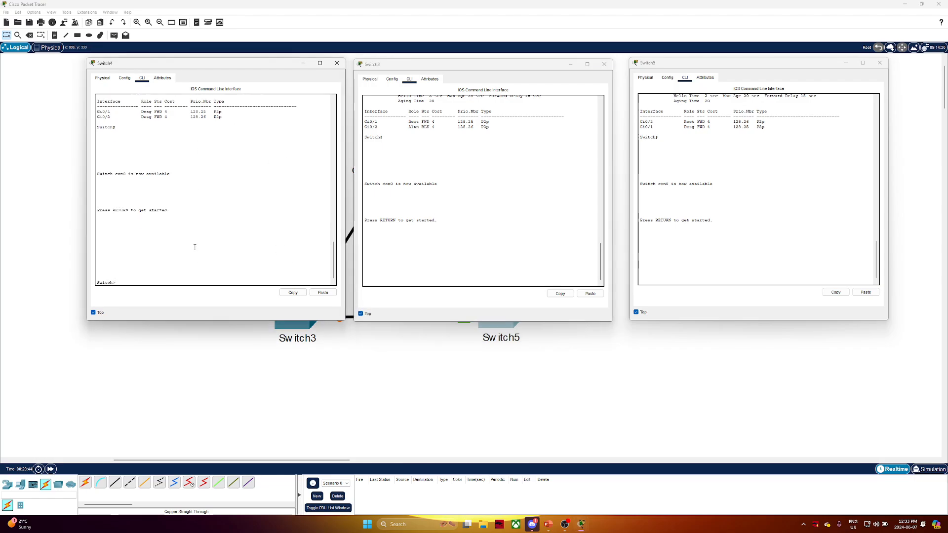
type("en")
key("Return")
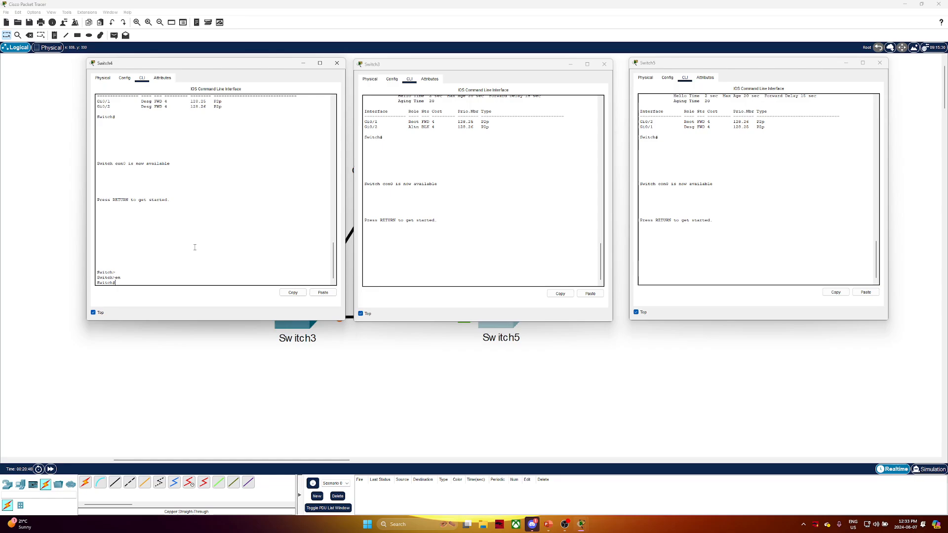
type("conf t")
key("Return")
- Create VLANs 10 and 20 on Switch4
type("vlan 10")
key("Return")
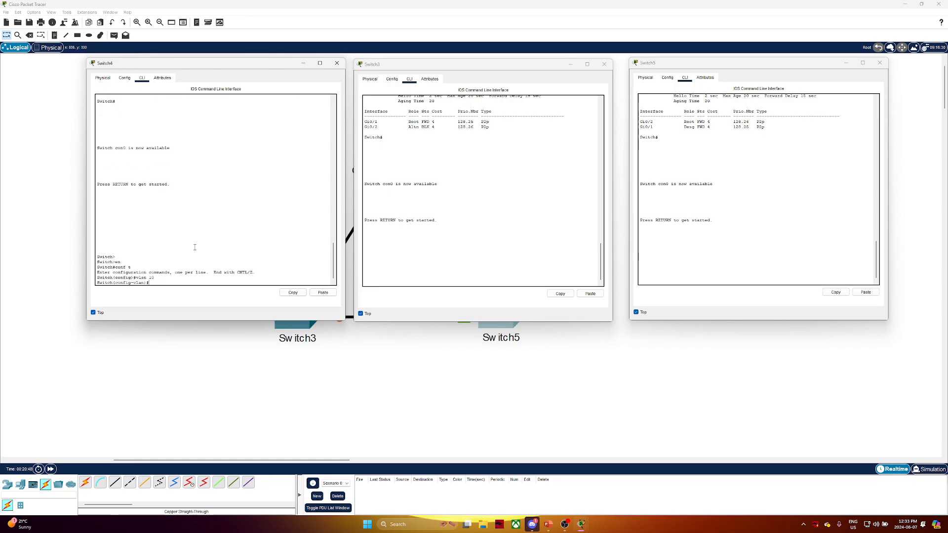
type("ex")
key("Return")
type("vlan 20")
key("Return")
type("ex")
key("Return")
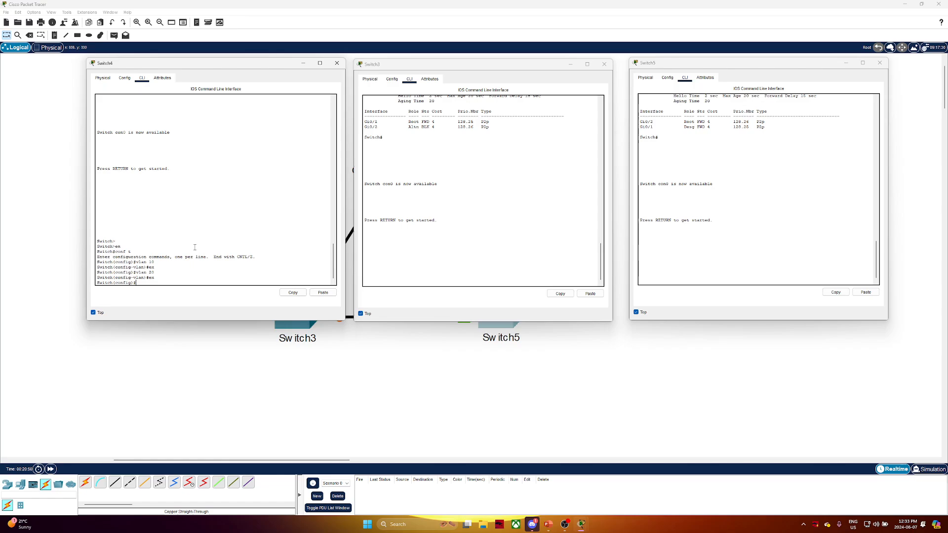
- Create VLANs 30 and 40 on Switch4 and return to global configuration mode
type("vlan 30")
key("Return")
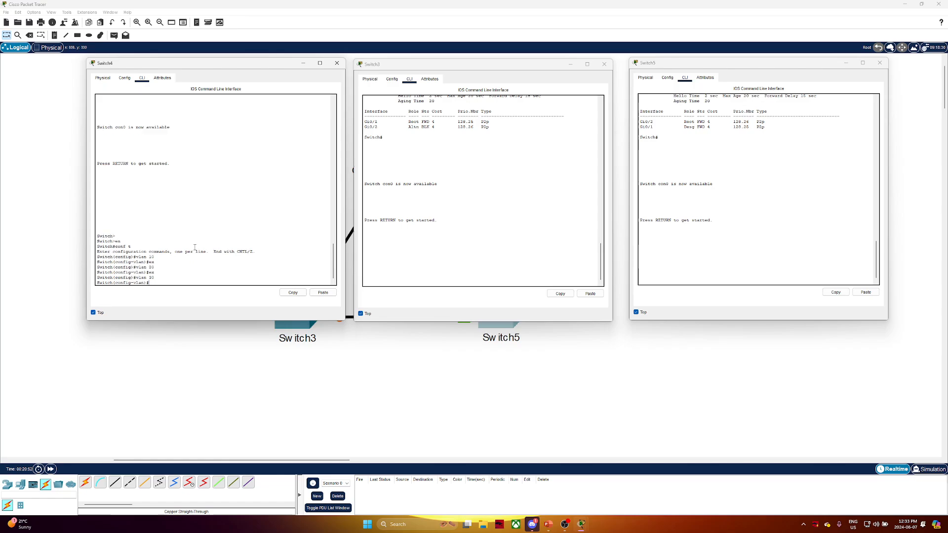
type("vla n4")
key("BackSpace")
key("BackSpace")
key("Return")
type("ex")
key("Return")
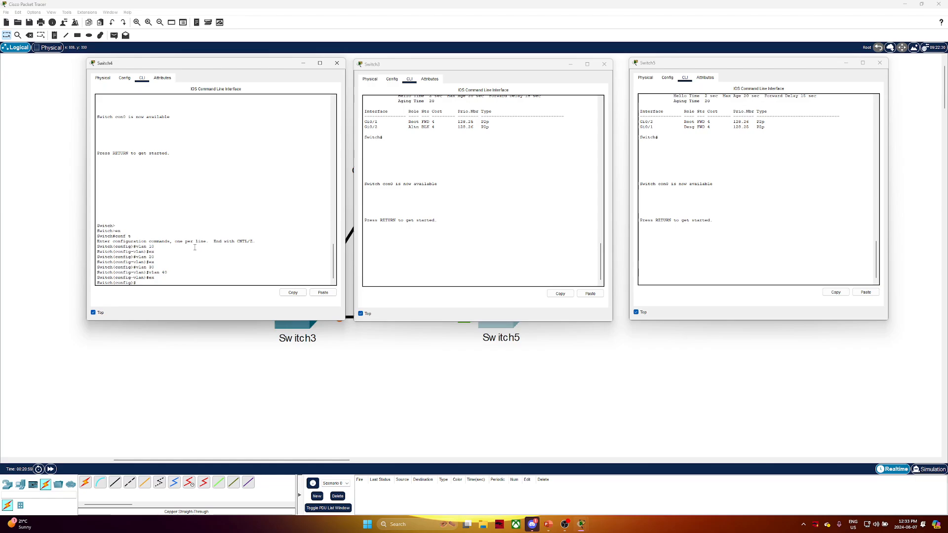
- Set Switch4's interface range g0/1-2 to trunk mode
type("in")
type("t ragfe ")
type("g0/1-2")
key("Return")
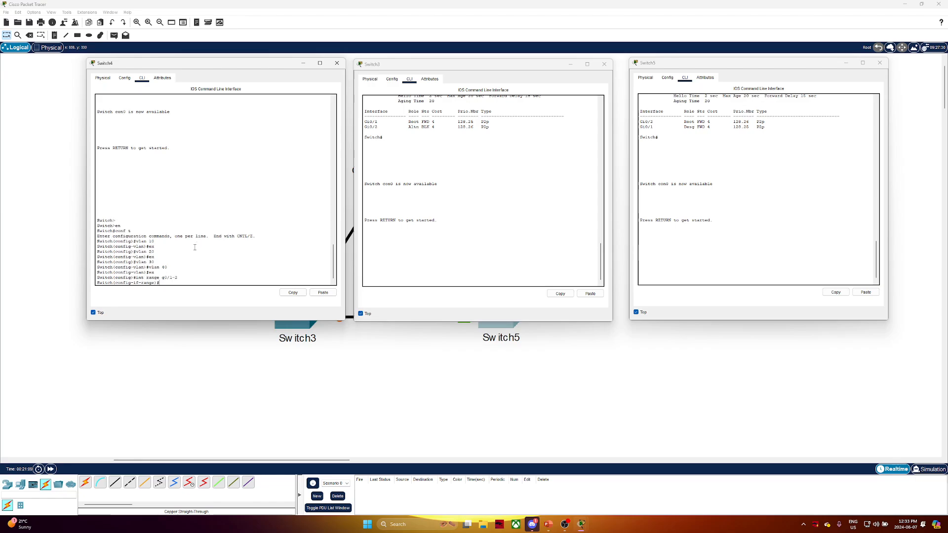
type("sw mo trunk")
key("Return")
- Allow VLANs 10,20,30,40 on Switch4's trunk ports and exit the interface range configuration
type("sw trun")
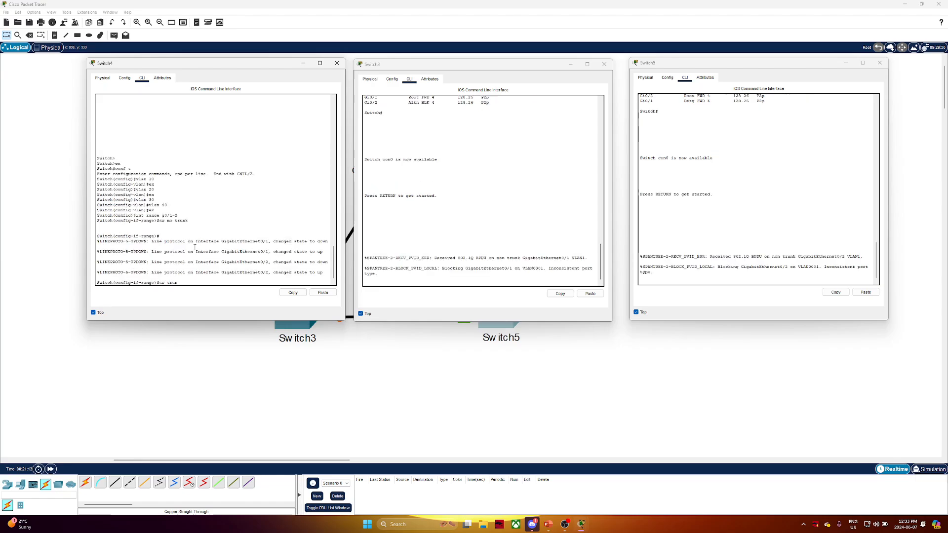
type("k a")
key("Tab")
type("vlan ")
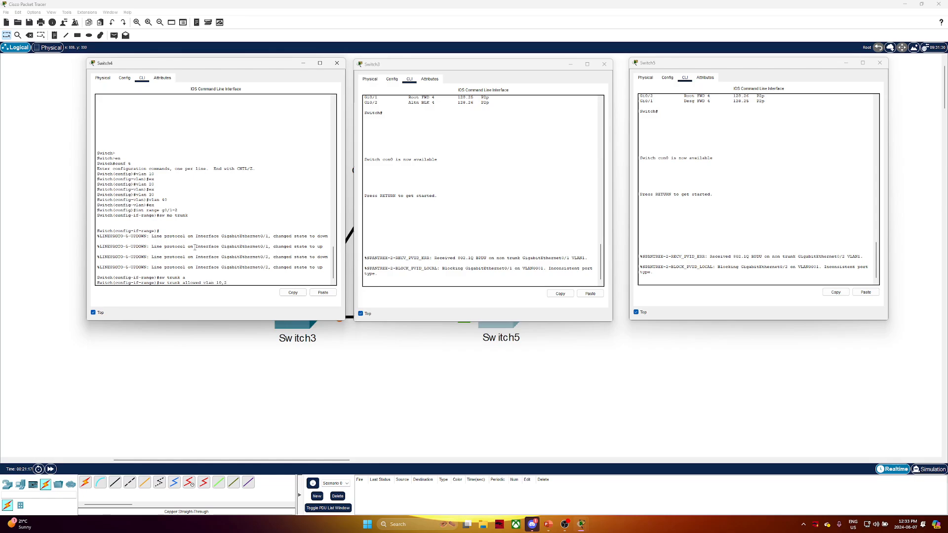
type("10,20,30,40")
key("Return")
type("ex")
key("Return")
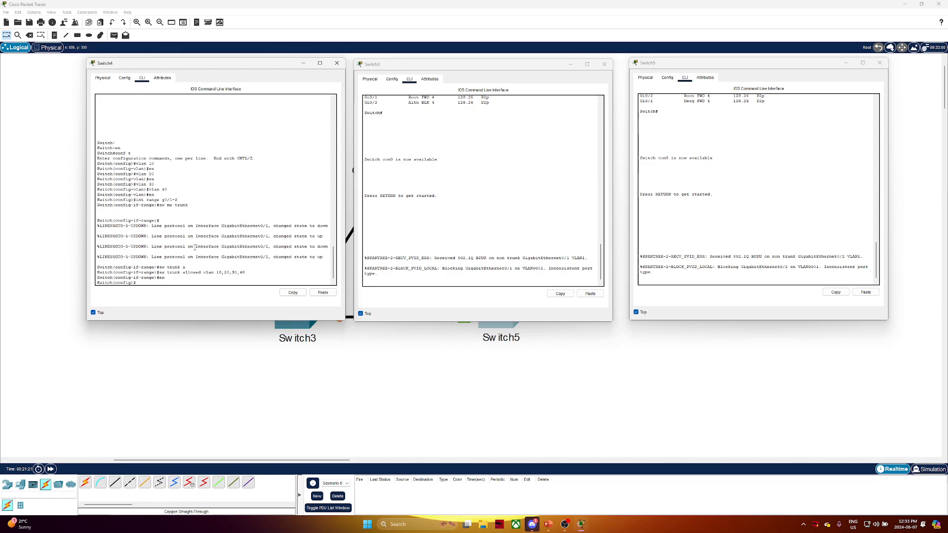
- Start the Switch3 console session and enter global configuration mode
left_click(376, 284)
key("Return")
type("en")
key("Return")
type("conf t")
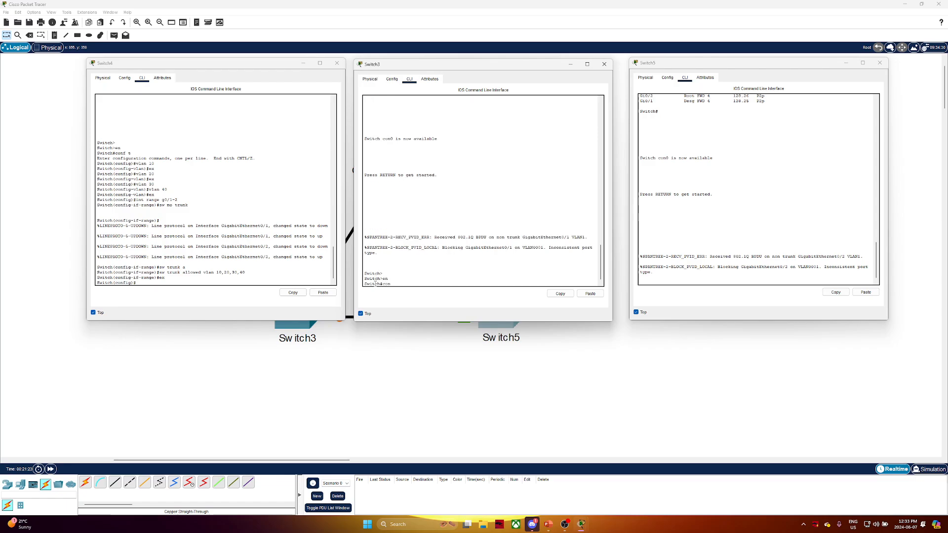
key("Return")
- Create VLANs 10 and 20 on Switch3
type("vlan 10")
key("Return")
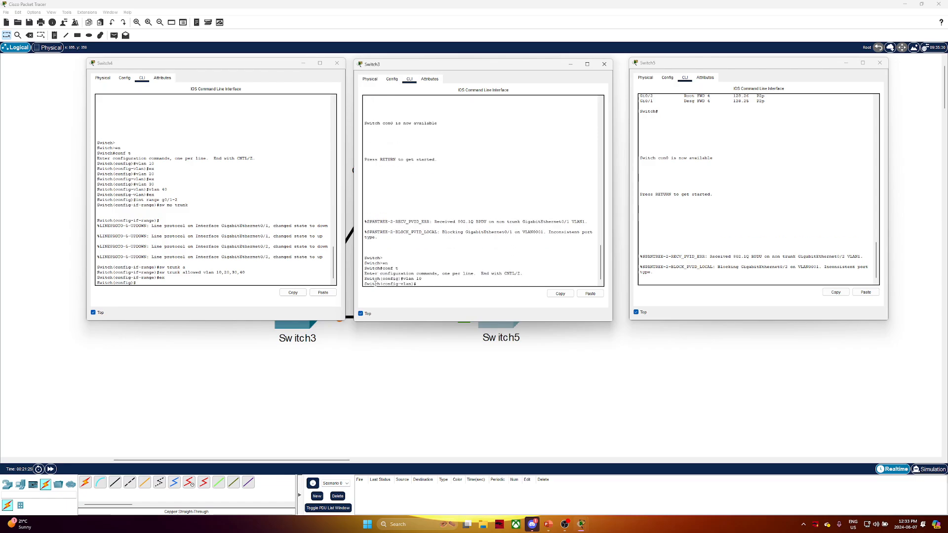
type("ex")
key("Return")
type("vlan 20")
key("Return")
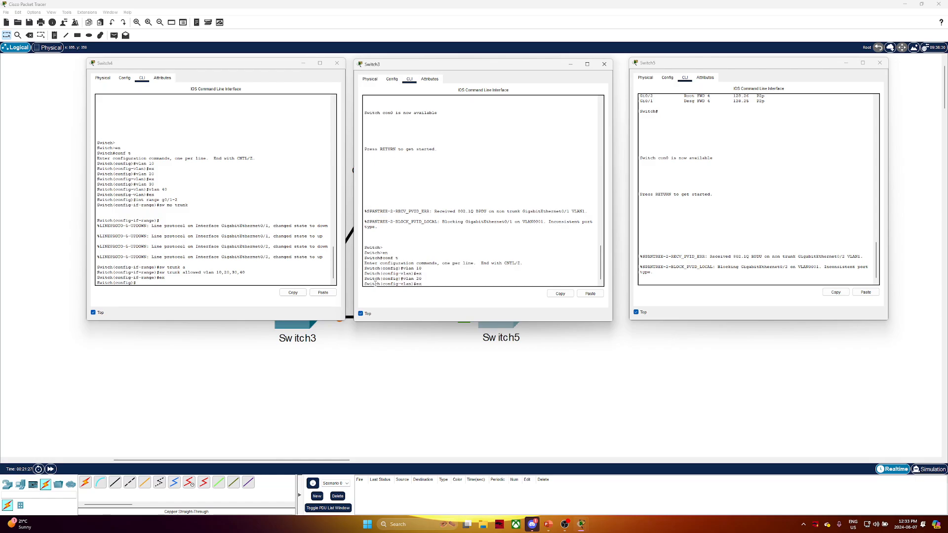
type("ex")
key("Return")
- Create VLANs 30 and 40 on Switch3 and return to global configuration mode
type("vlan 30")
key("Return")
type("ex")
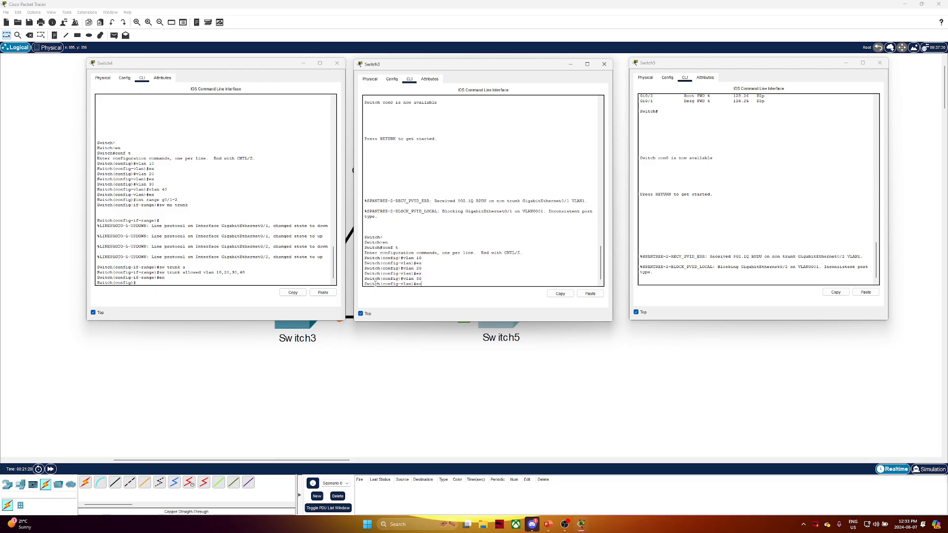
key("Return")
type("vlan 40")
key("Return")
type("ex")
key("Return")
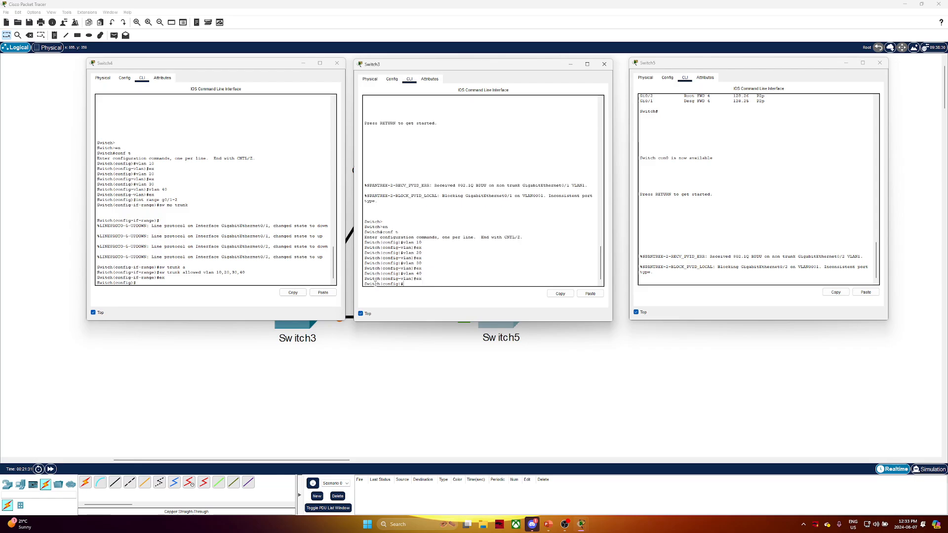
- Set Switch3's interface range g0/1-2 to trunk mode
type("int ran")
type("ge g01/2")
key("BackSpace")
type("/1-2")
key("Return")
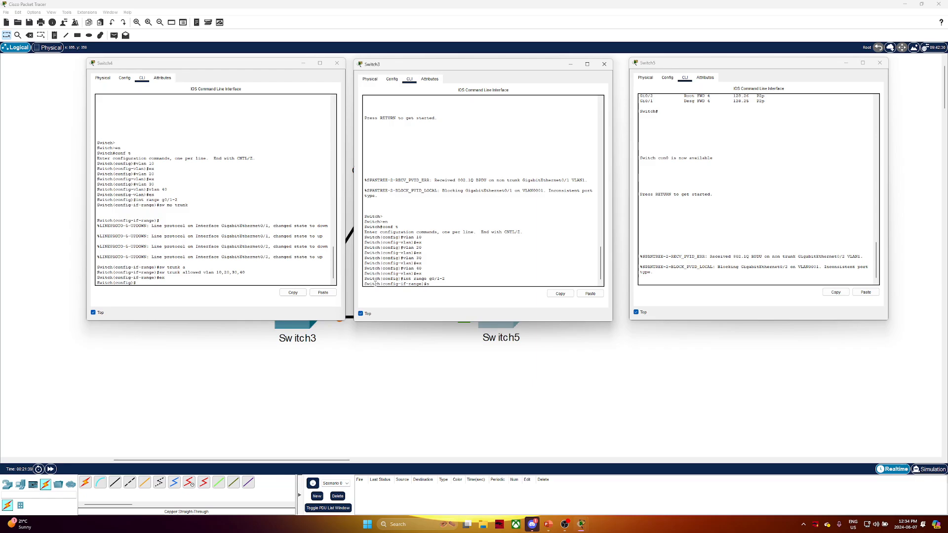
type("sw mo trunk")
key("Return")
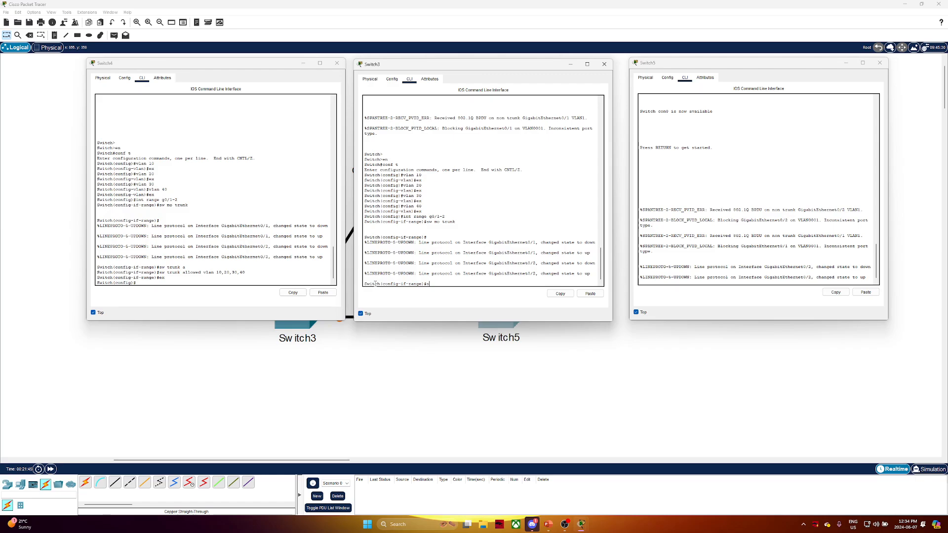
- Allow all VLANs on the trunk links of Switch3's interface range g0/1-2
type("sw trunk al")
key("Tab")
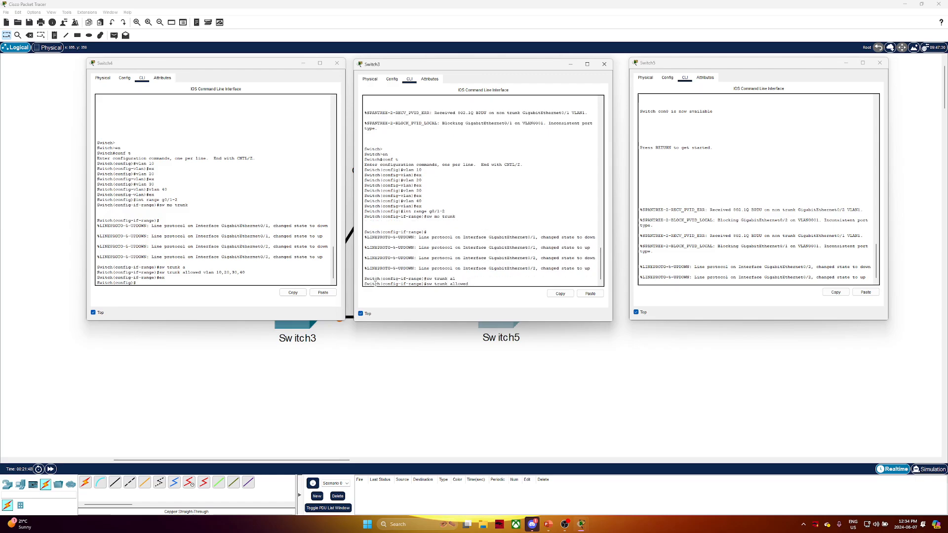
type("vlan")
key("Tab")
type("al")
key("Tab")
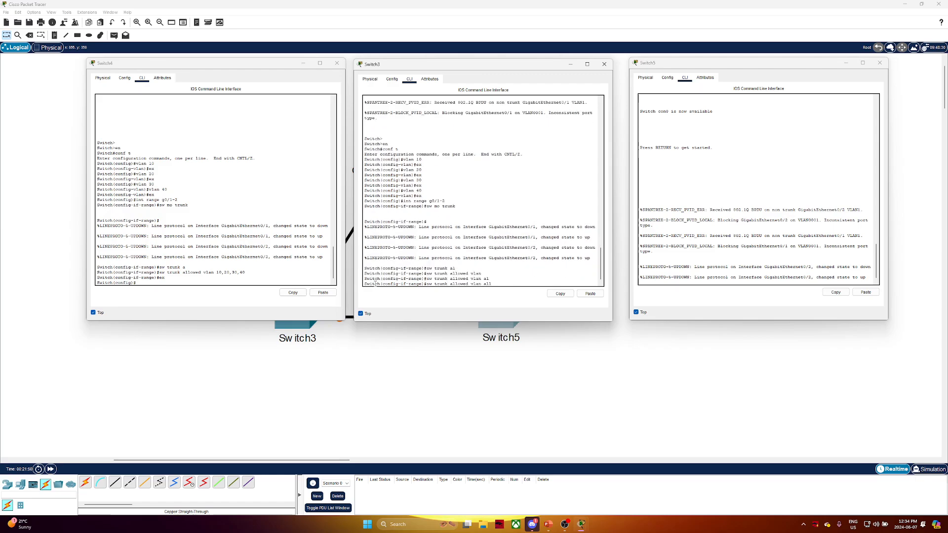
key("Return")
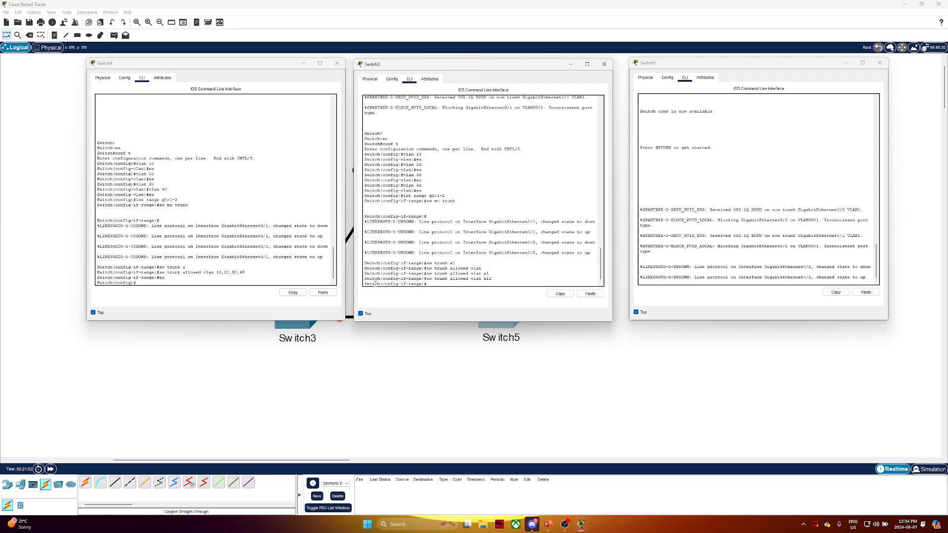
- Enable Switch3's g0/1-2 interfaces with no shut and return to global configuration mode
type("no shut")
key("Return")
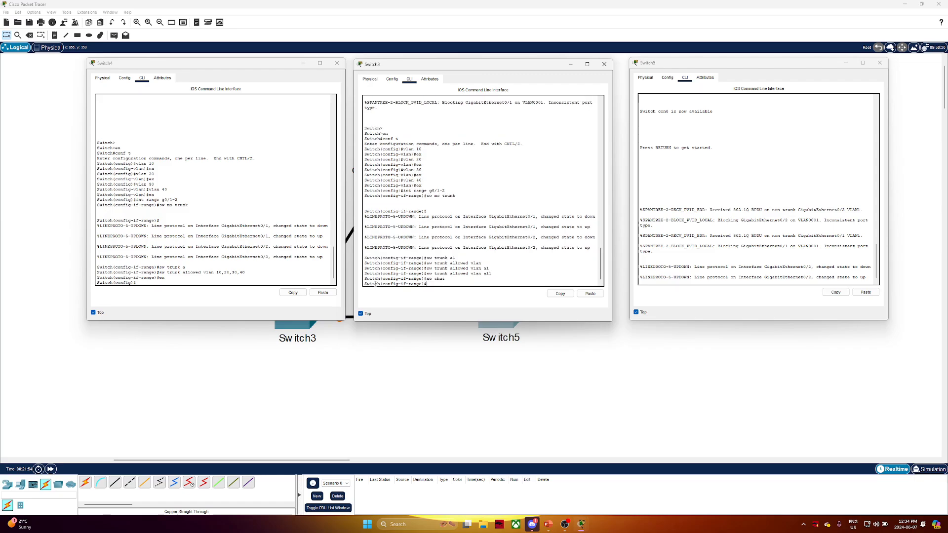
type("ex")
key("Return")
- Start the Switch5 console session, enter privileged mode and open global configuration mode
left_click(676, 289)
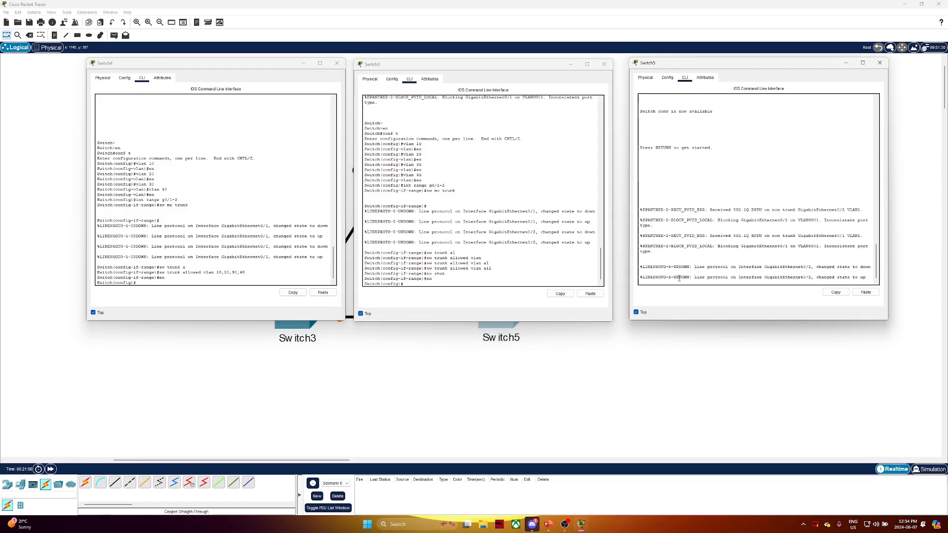
key("Return")
key("Return")
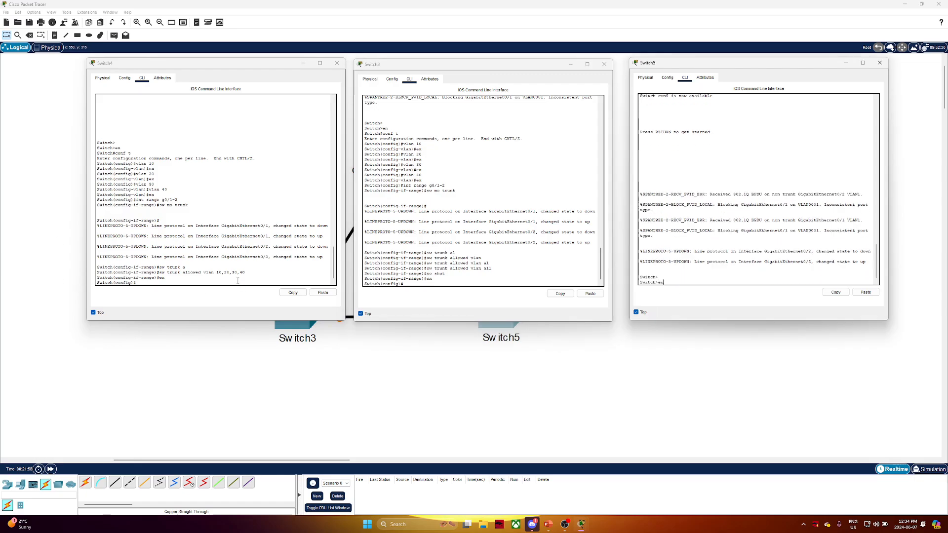
left_click_drag(246, 272, 166, 275)
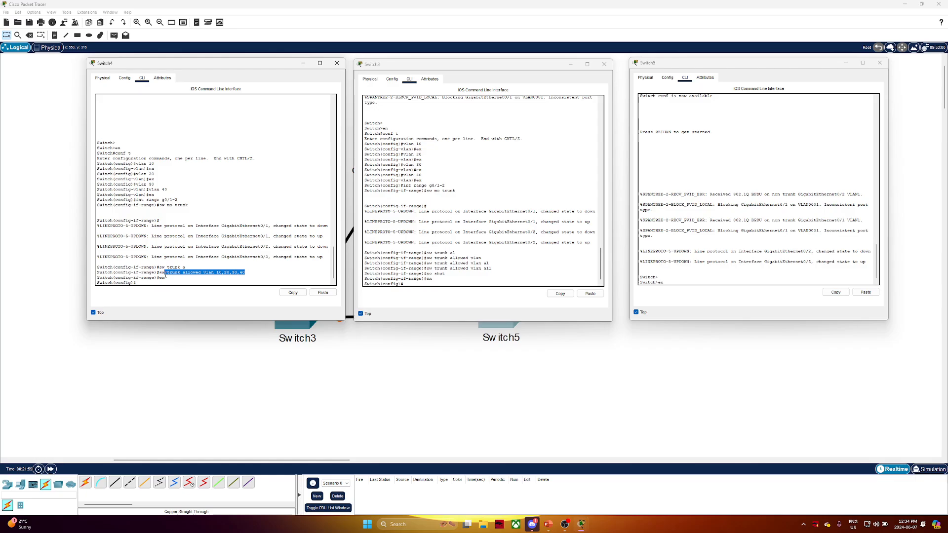
left_click(723, 282)
key("Return")
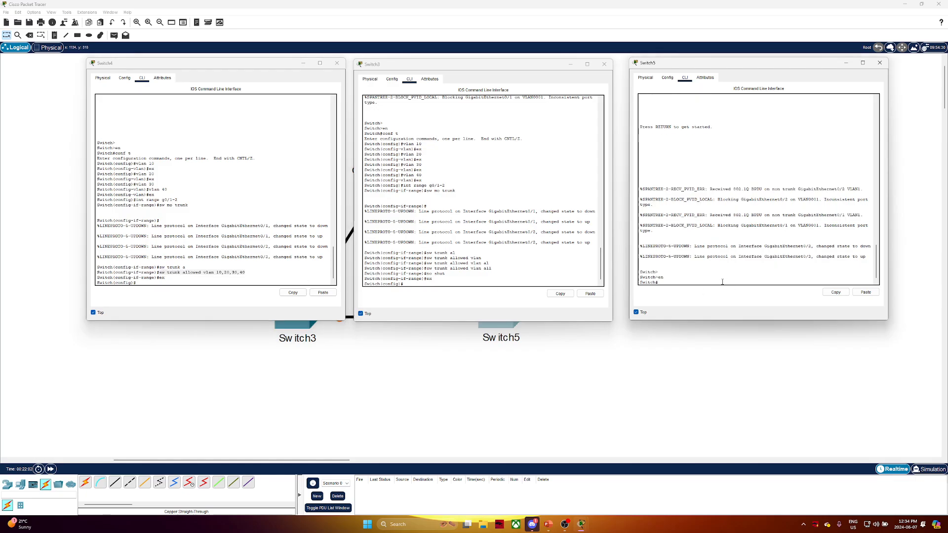
type("conf t")
key("Return")
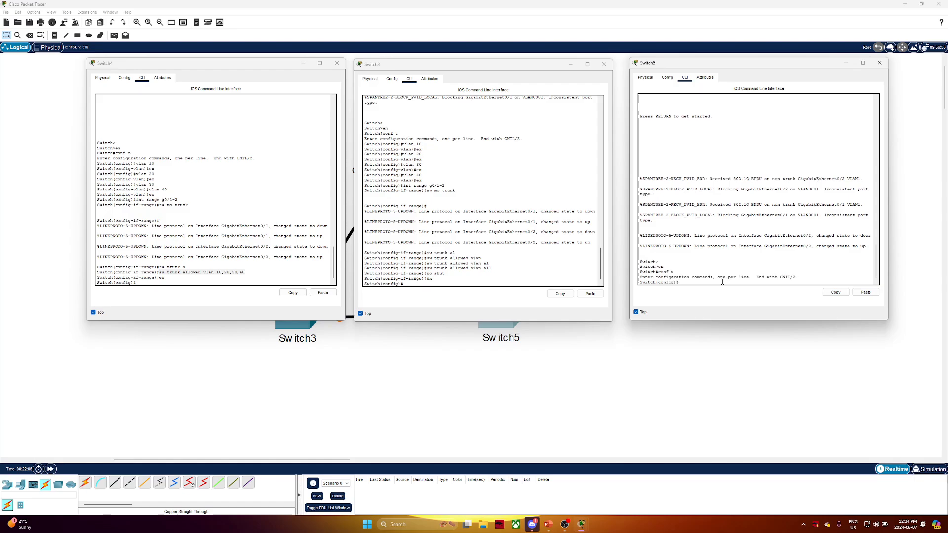
- Create VLANs 10 and 20 on Switch5 and return to global configuration mode
type("vlan 10")
key("Return")
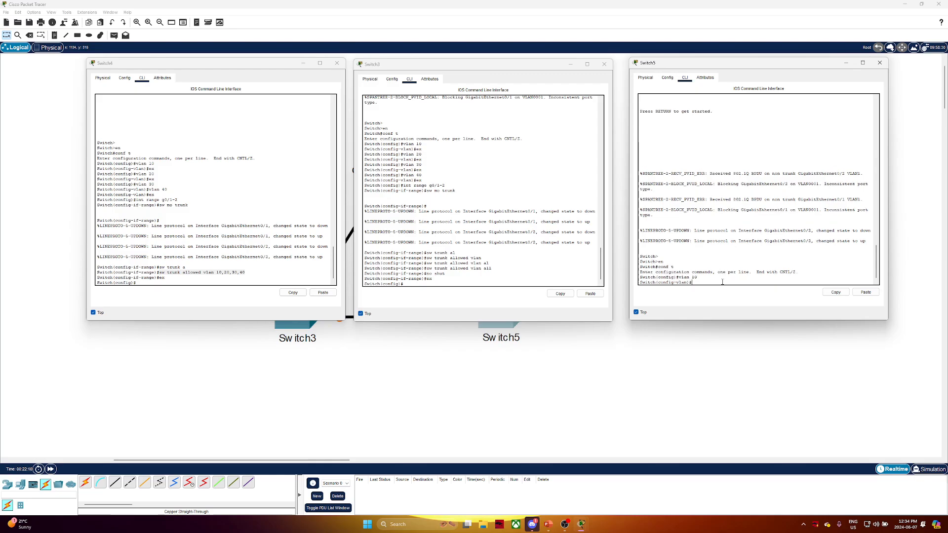
type("ex")
key("Return")
type("vlan 20")
key("Return")
key("Return")
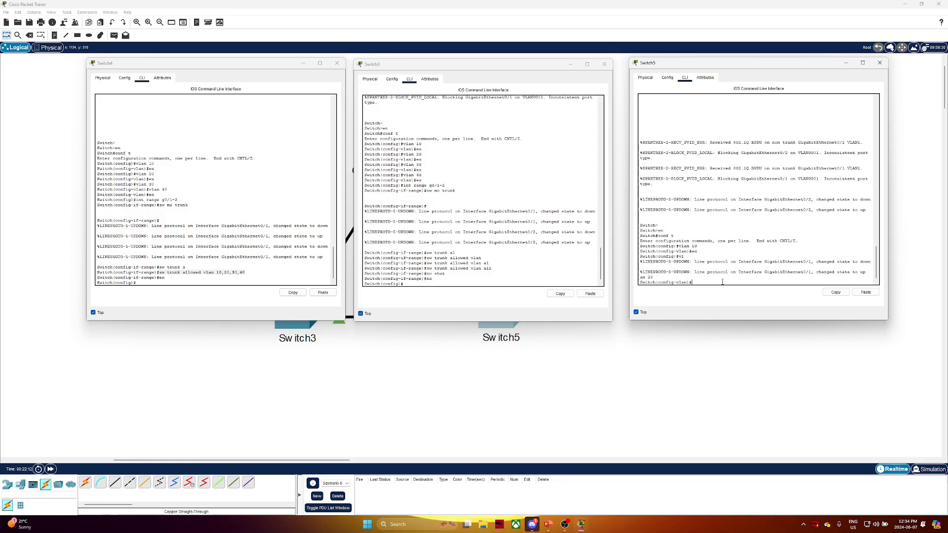
key("Return")
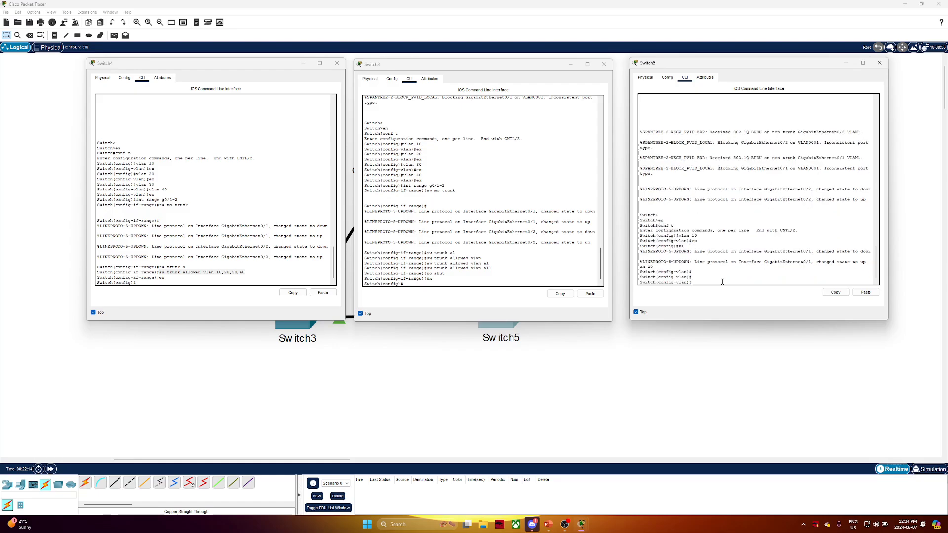
type("vlan 20")
key("Return")
type("ex")
key("Return")
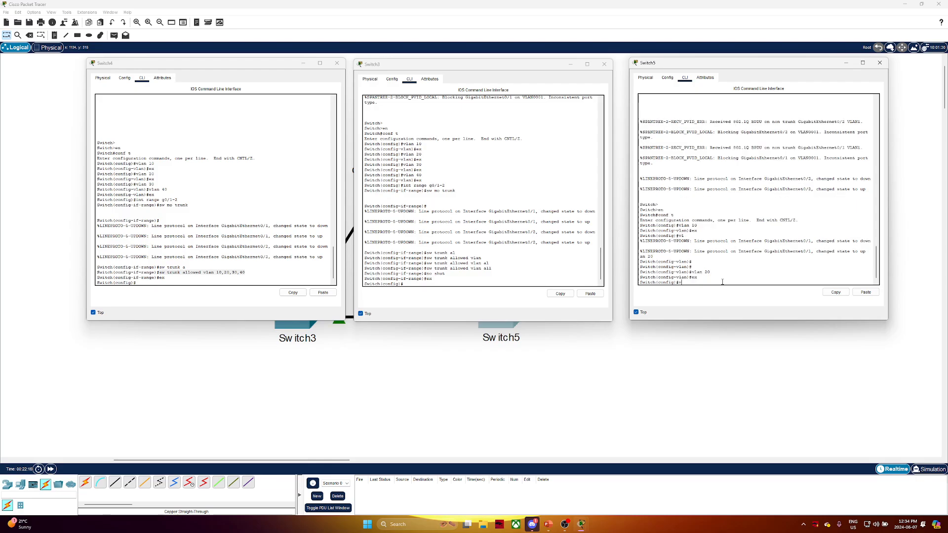
- Create VLANs 30 and 40 on Switch5 and return to global configuration mode
type("vlan 30")
key("Return")
type("ex")
key("Return")
type("vlan 4")
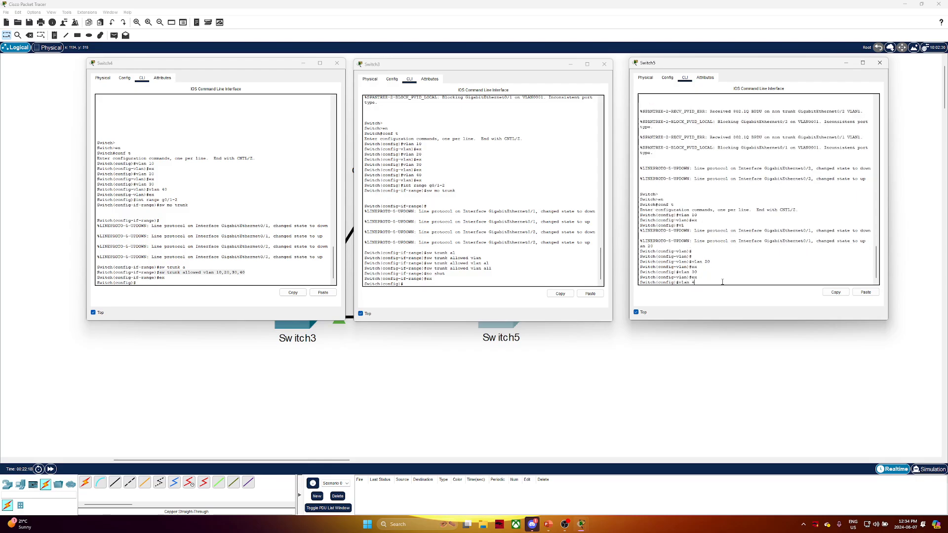
type("0")
key("Return")
type("ex")
key("Return")
- Set Switch5's interface range g0/1-2 to trunk mode
type("int ran")
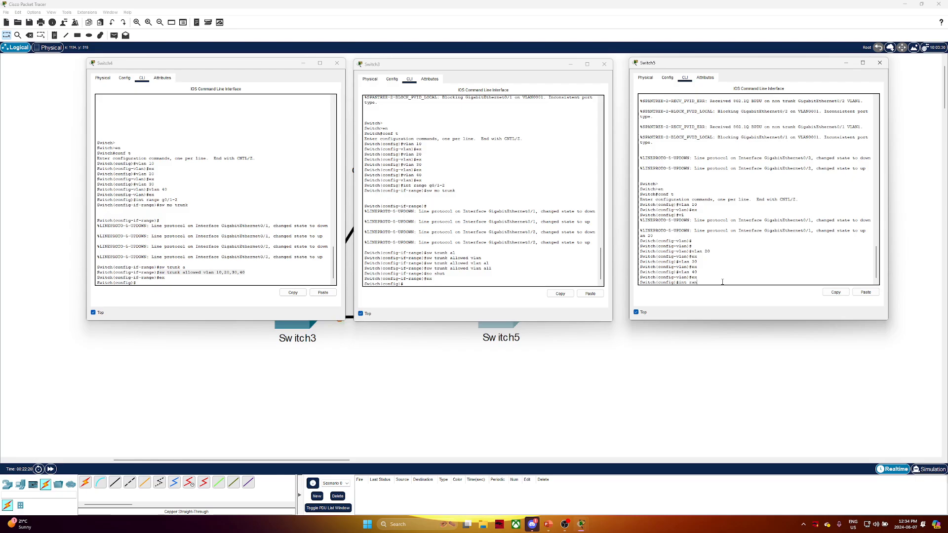
type("ge g0/1-2")
key("Return")
type("sw mo t")
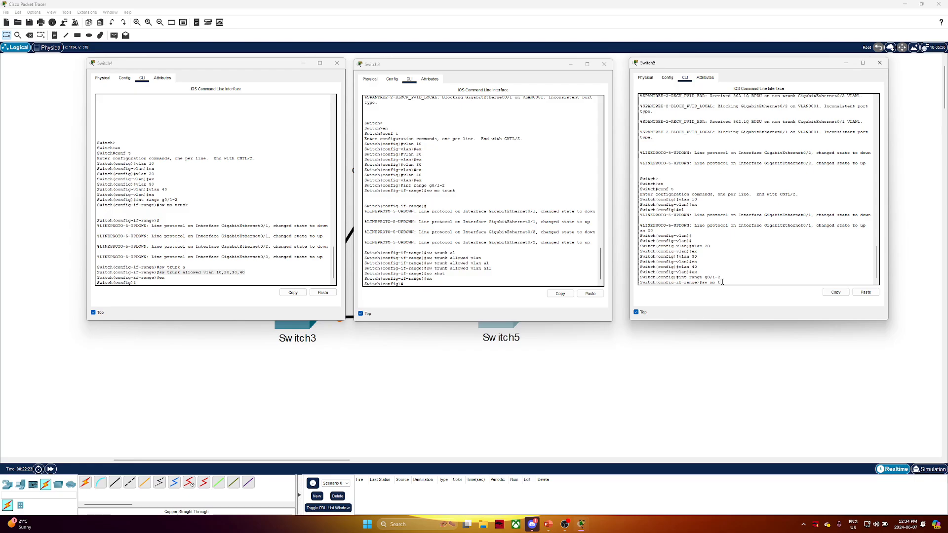
type("runk")
key("Return")
- Allow VLANs 10,20,30,40 on Switch5's g0/1-2 trunks and exit to global configuration mode
type("s")
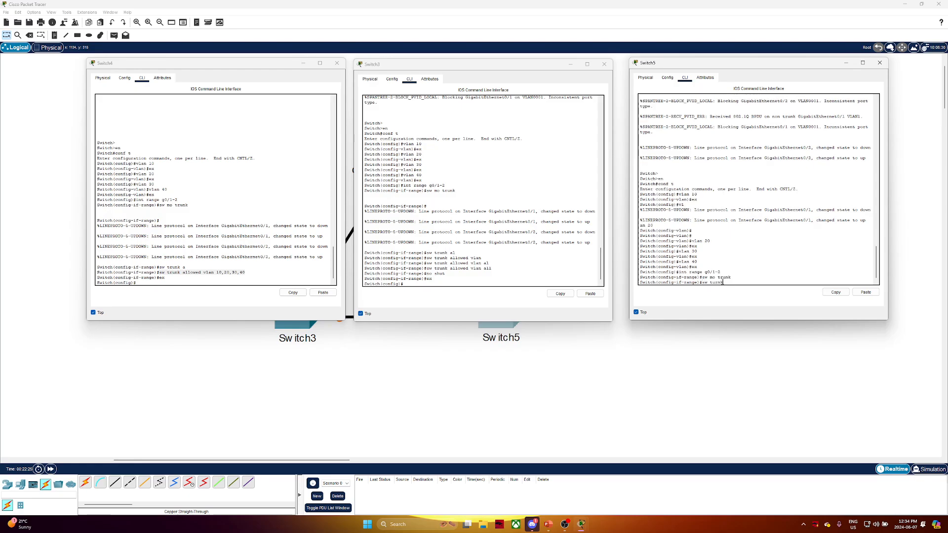
type("w tru")
key("BackSpace")
type("runk al")
key("Tab")
type("va")
key("Tab")
key("BackSpace")
key("Tab")
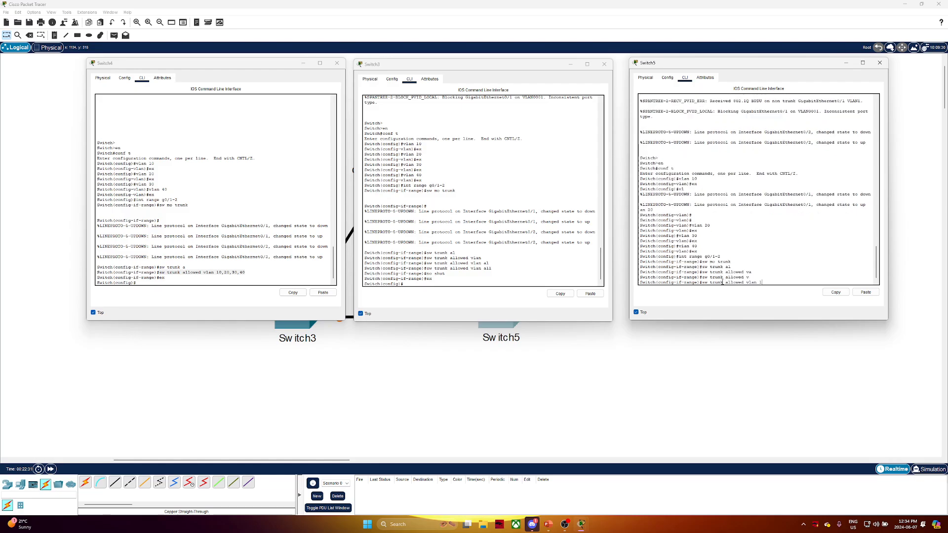
type("10,20,03")
type(",40")
key("Return")
type("ex")
key("Return")
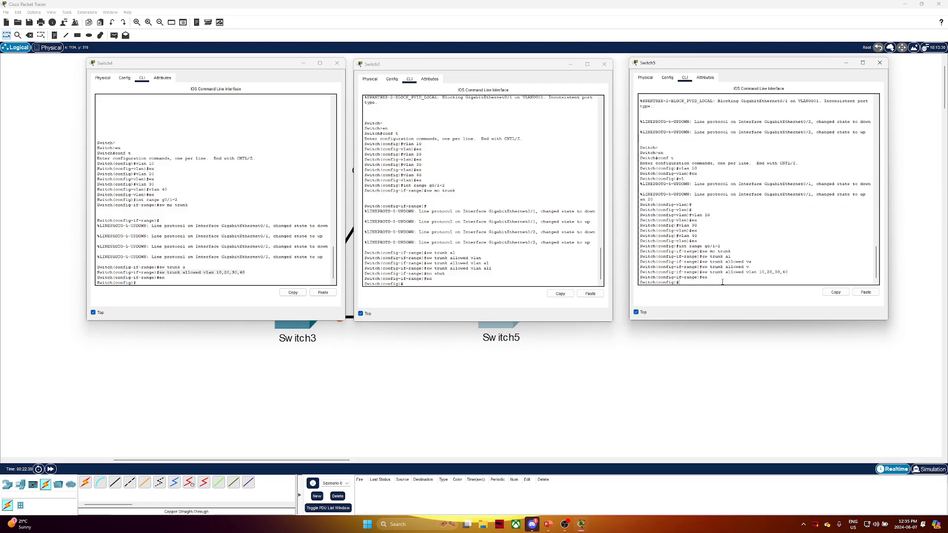
- Show the interface trunk information on Switch5 and highlight the VLANs allowed and active on its ports
type("do sh interface trunk")
key("Return")
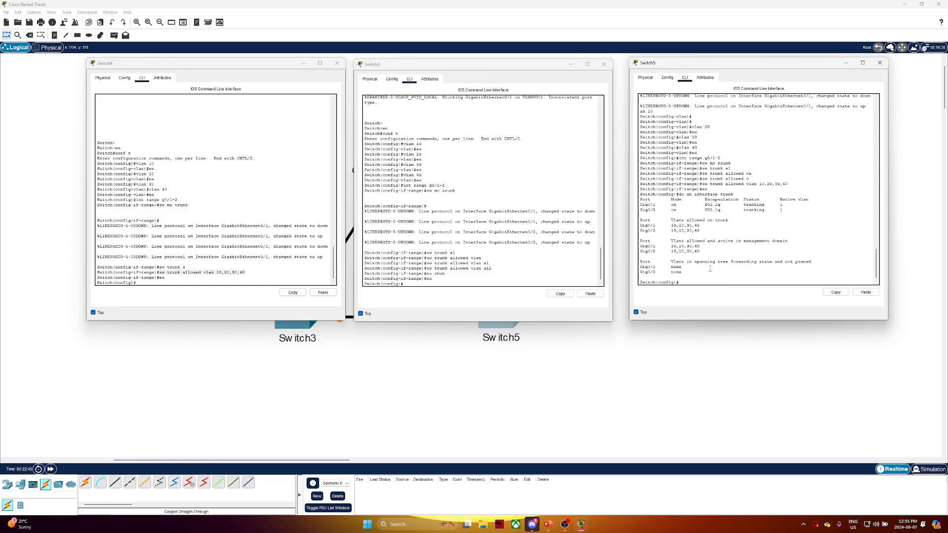
left_click_drag(701, 252, 640, 244)
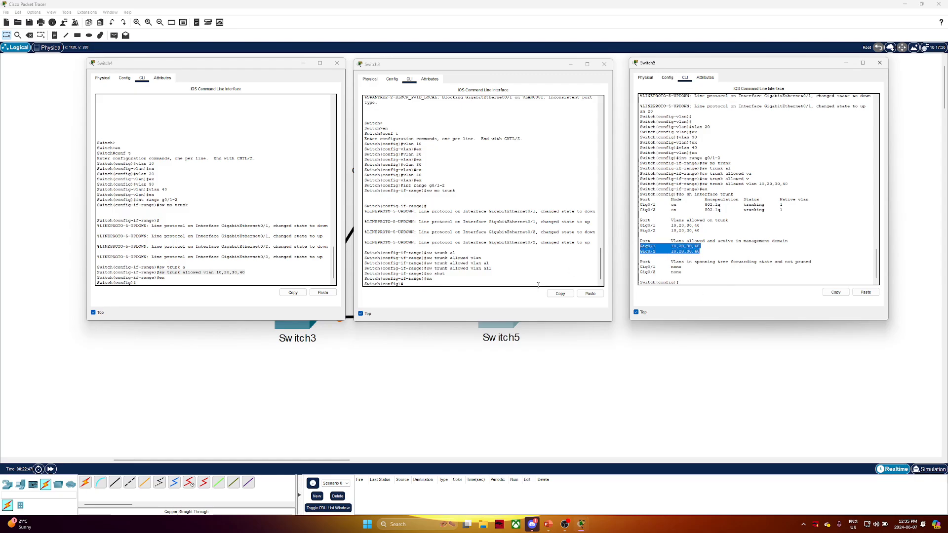
- Show the interface trunk information on Switch3 and highlight the VLANs allowed and active on its ports
left_click(453, 282)
type("do sh i")
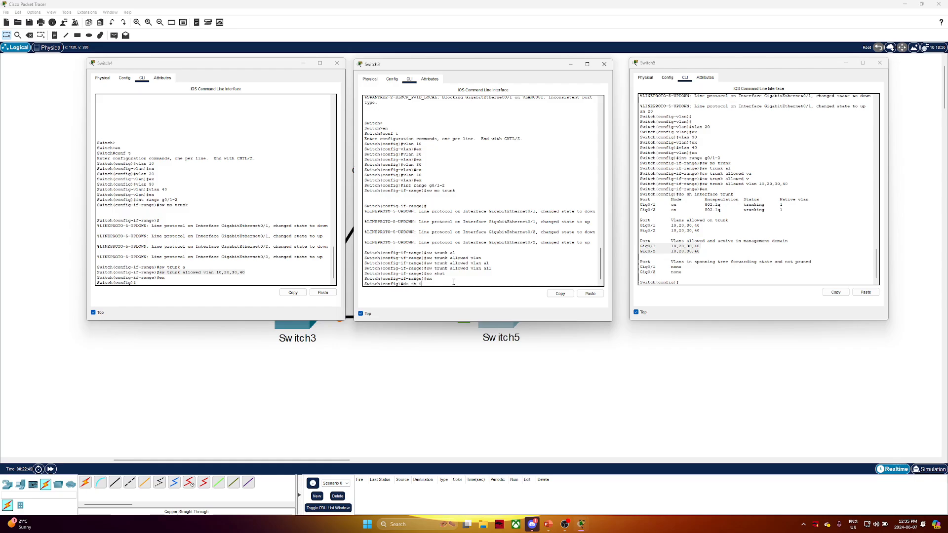
type("nterfgacetrunk")
key("Return")
left_click_drag(401, 253, 430, 253)
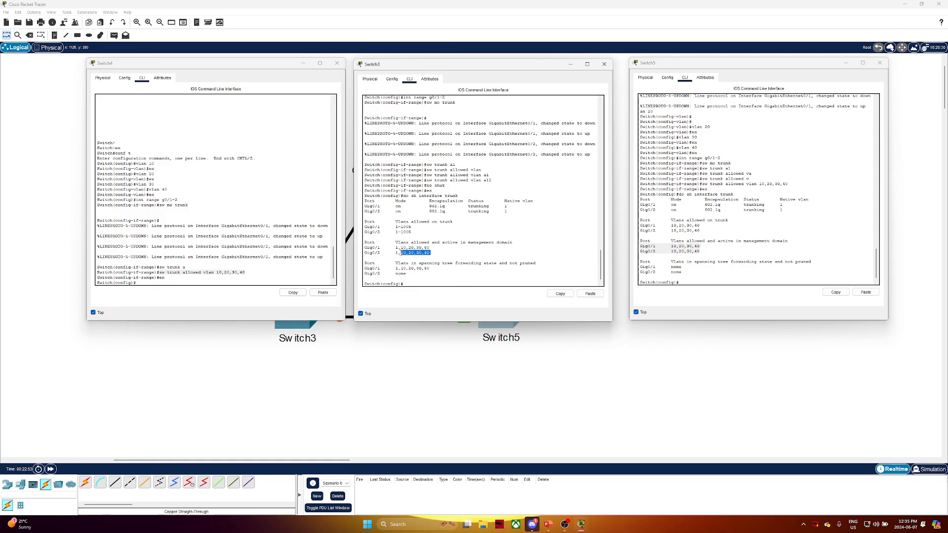
left_click_drag(364, 247, 431, 252)
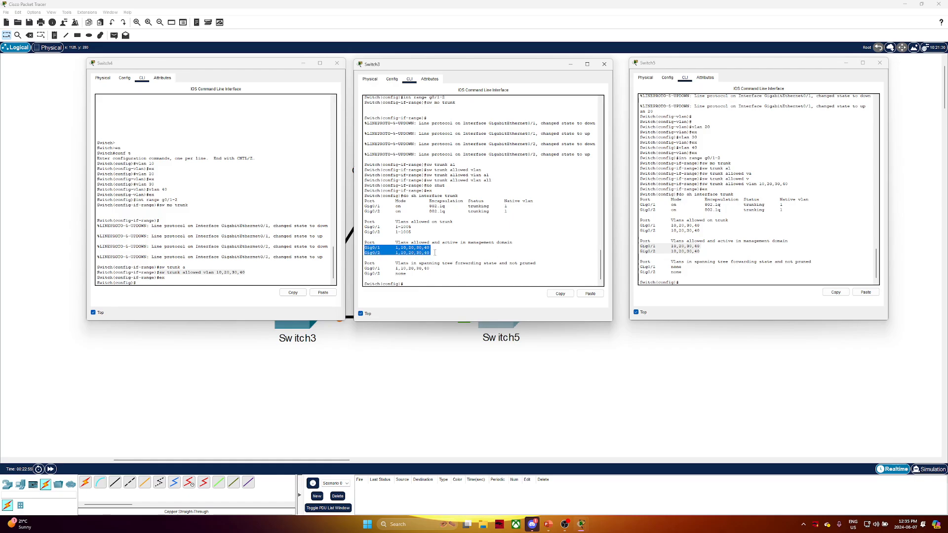
- Show the interface trunk information on Switch4 and highlight the VLANs allowed and active on its ports
left_click(200, 282)
key("Return")
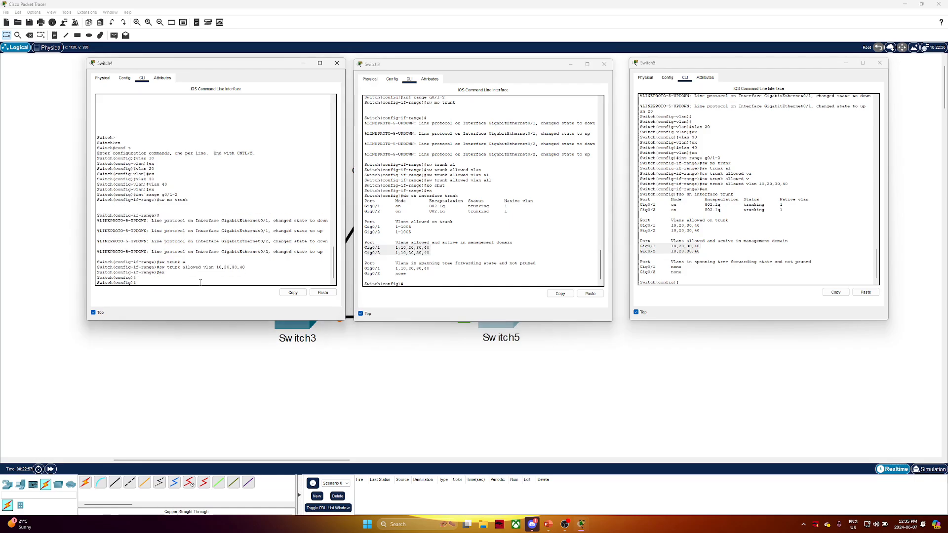
type("en")
key("Return")
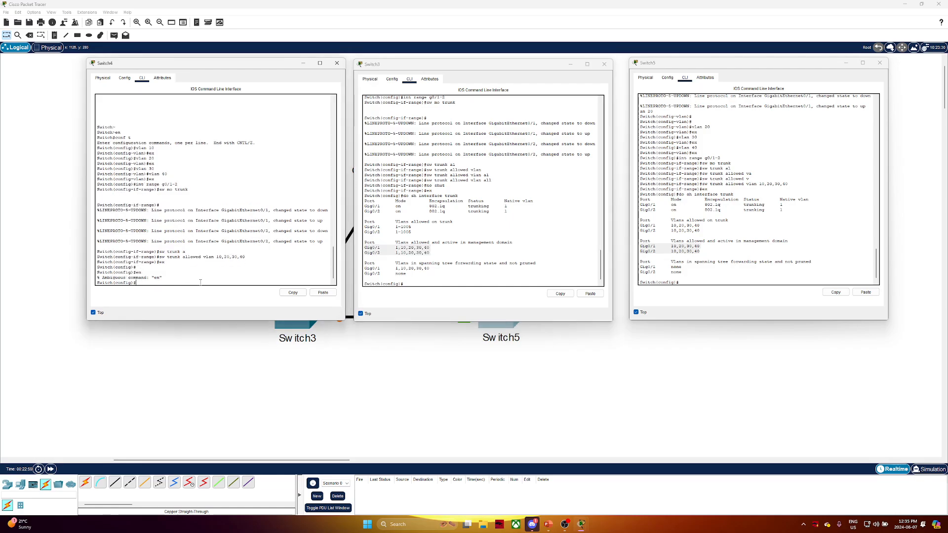
type("do sh interface trunk")
key("Return")
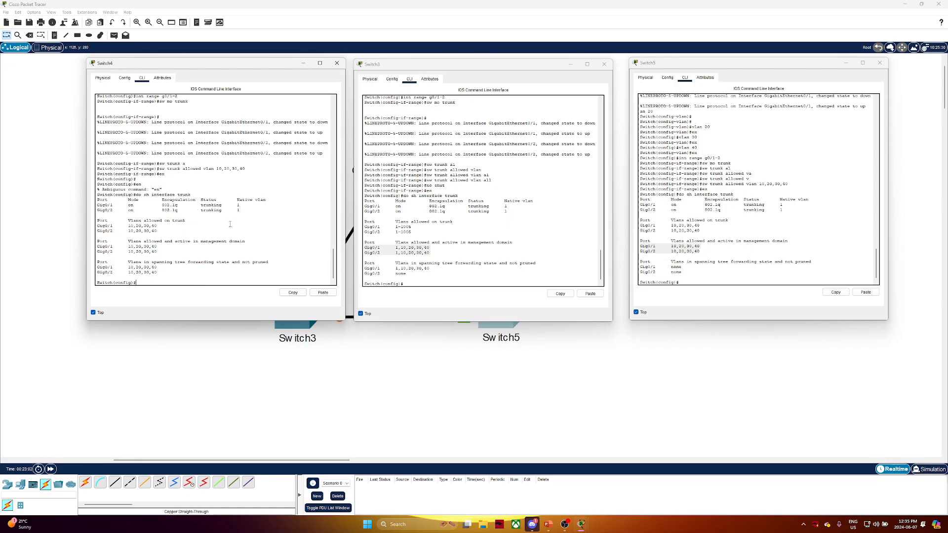
left_click_drag(168, 254, 98, 245)
- Return Switch4 to privileged mode and list the available show spanning-tree options
left_click(160, 285)
key("ctrl+z")
key("Return")
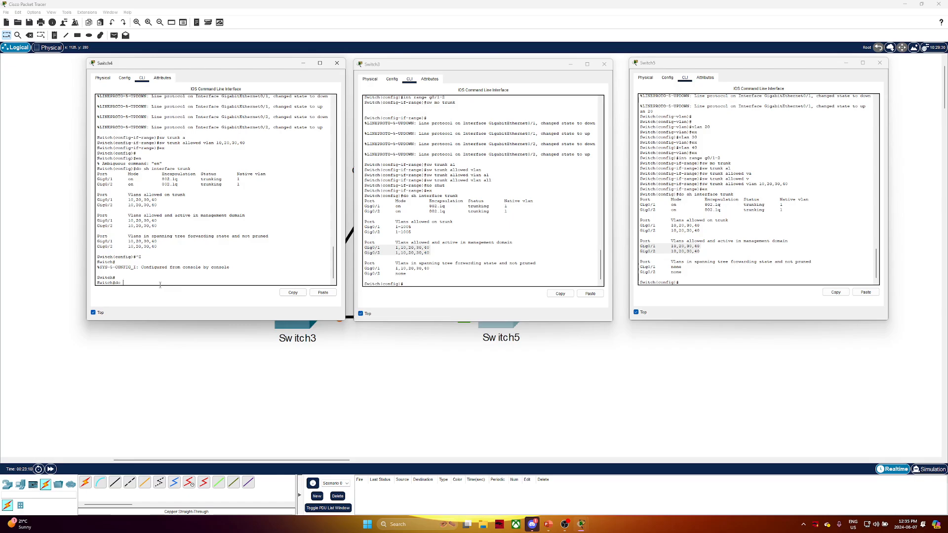
type("sh")
key("Tab")
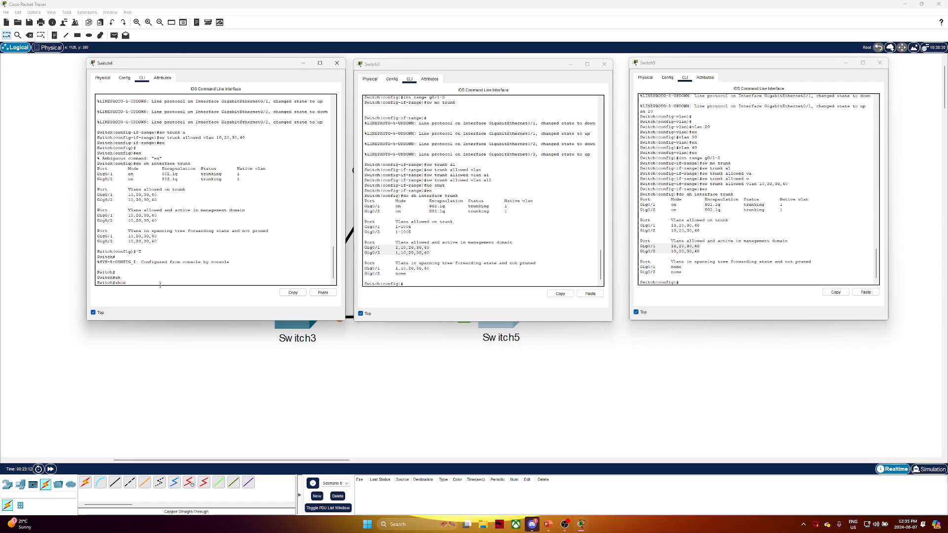
type("span")
key("Tab")
type("?")
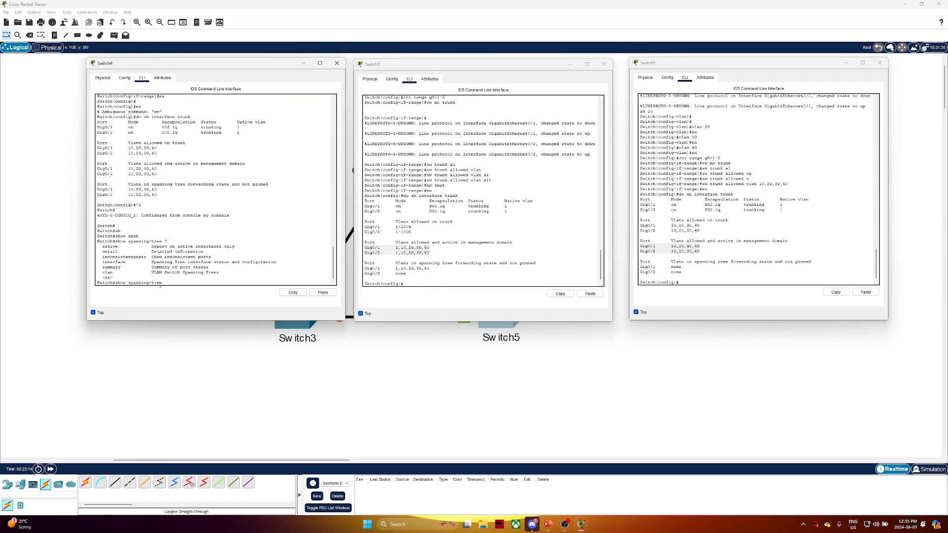
- Show the detailed spanning-tree information on Switch4 and page through the per-VLAN port output
type("detail")
left_click_drag(220, 274, 98, 273)
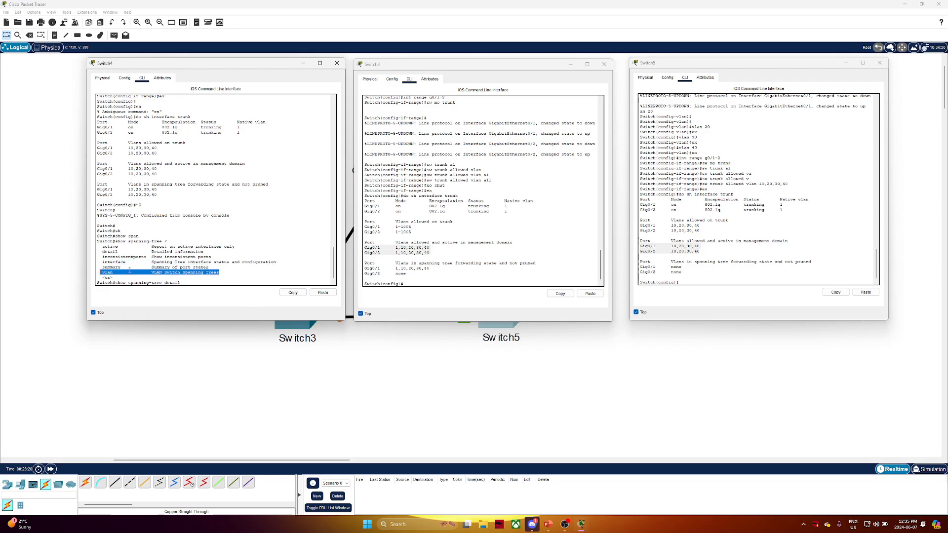
left_click_drag(210, 269, 97, 268)
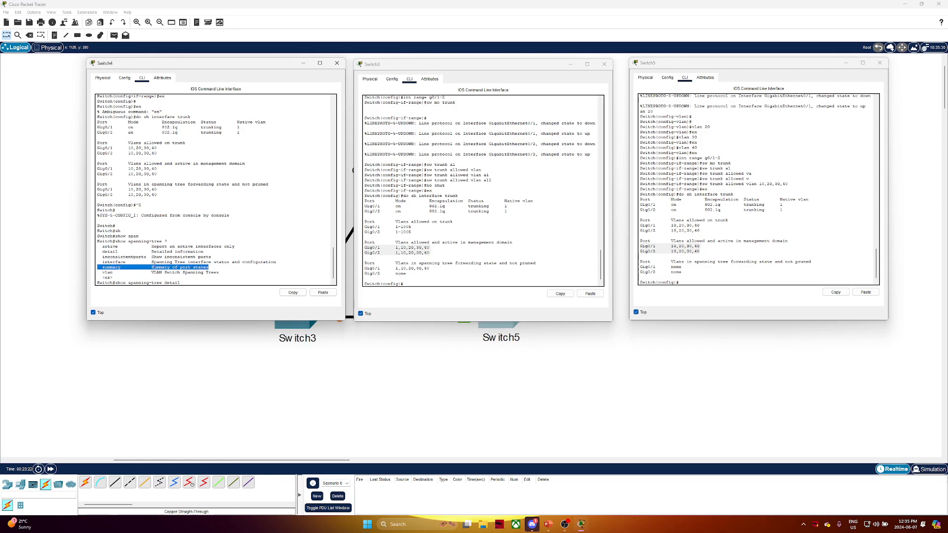
left_click(125, 253)
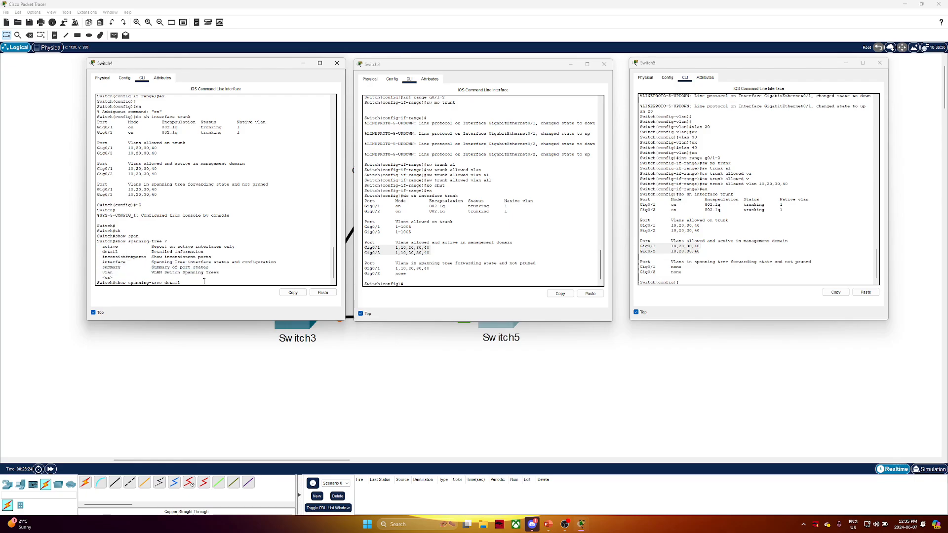
key("Return")
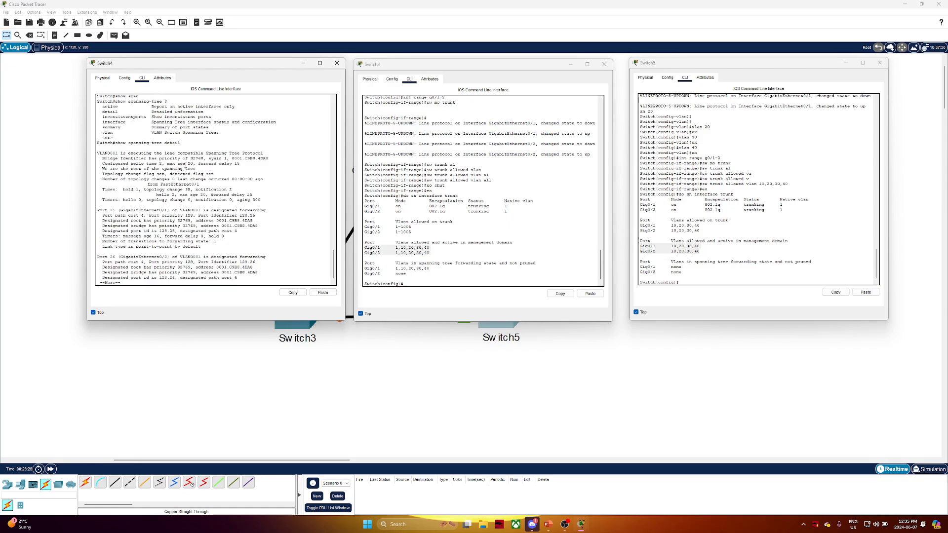
key("space")
key("space")
key("space")
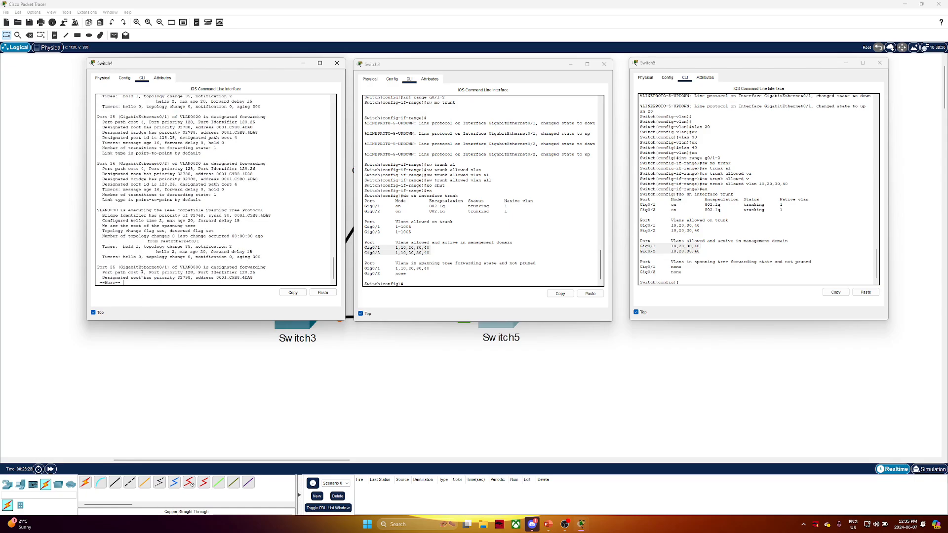
- Show the spanning-tree summary on Switch4 and highlight the spanning-tree mode and the VLANs it is root bridge for
key("Up")
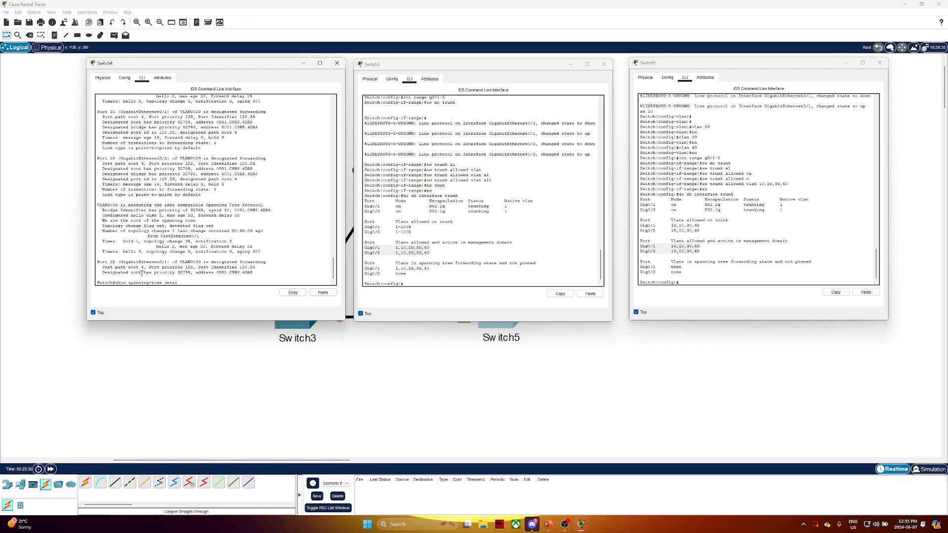
key("BackSpace")
key("BackSpace")
key("BackSpace")
key("Return")
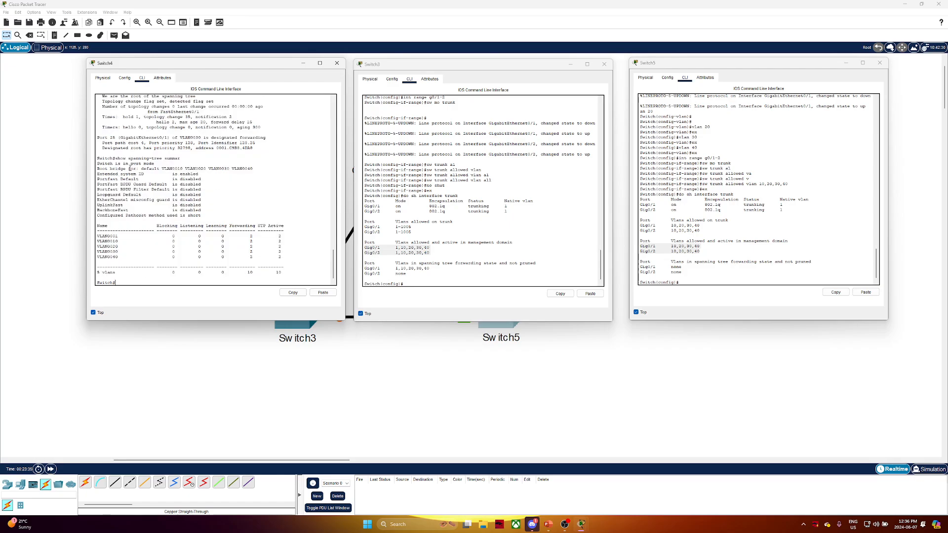
left_click_drag(156, 164, 132, 164)
left_click(155, 164)
left_click_drag(160, 169, 254, 169)
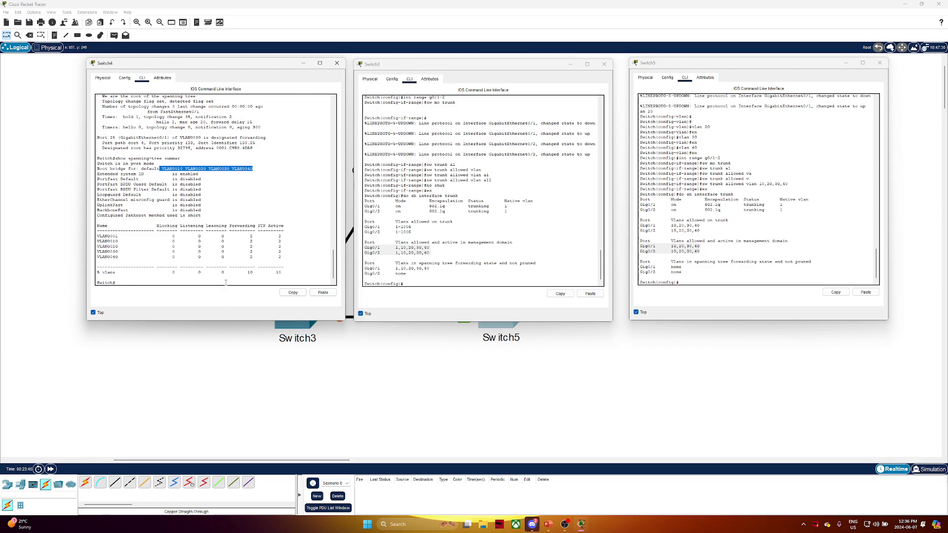
left_click(197, 280)
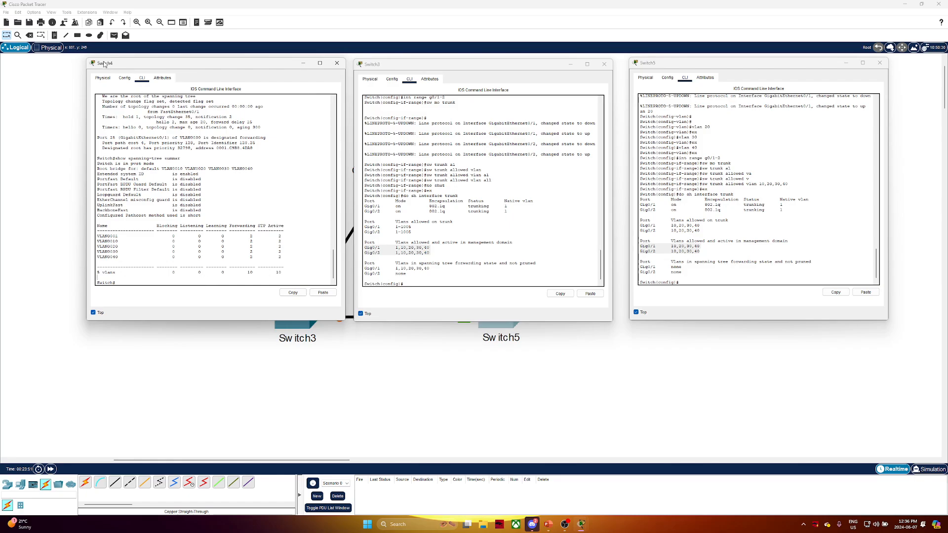
left_click_drag(665, 66, 666, 62)
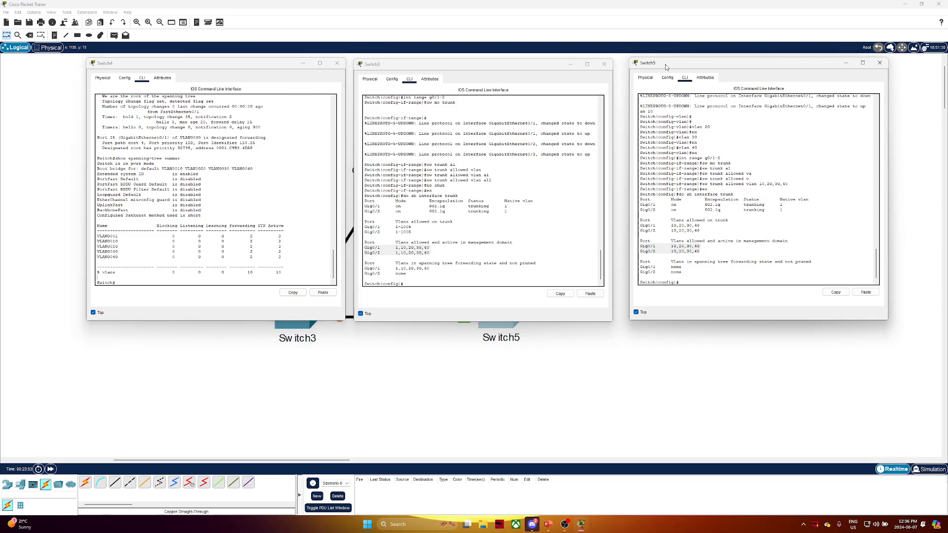
left_click(713, 248)
left_click_drag(714, 248, 686, 242)
- Enter global configuration mode on Switch4 and list the available options for spanning-tree vlan 10
left_click(214, 283)
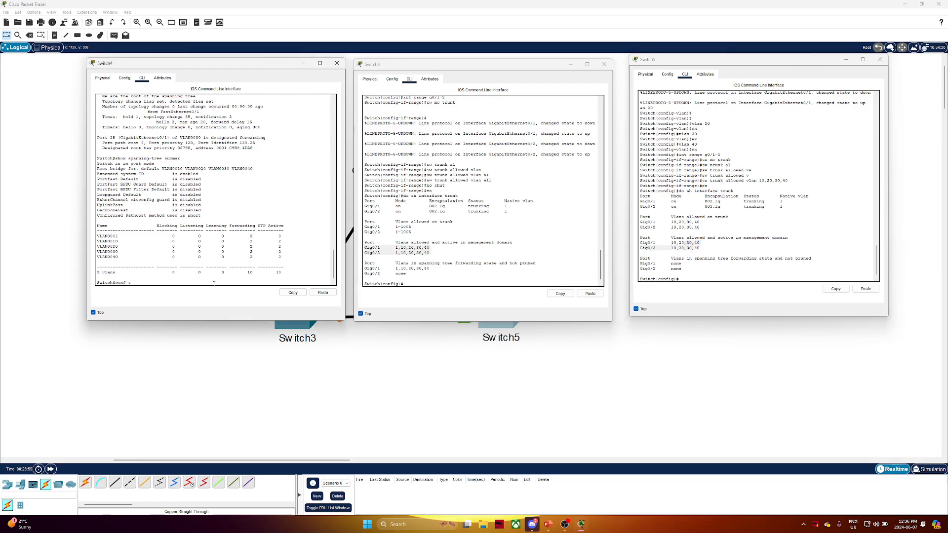
type("conf t")
key("Return")
key("Return")
key("Return")
type("sp")
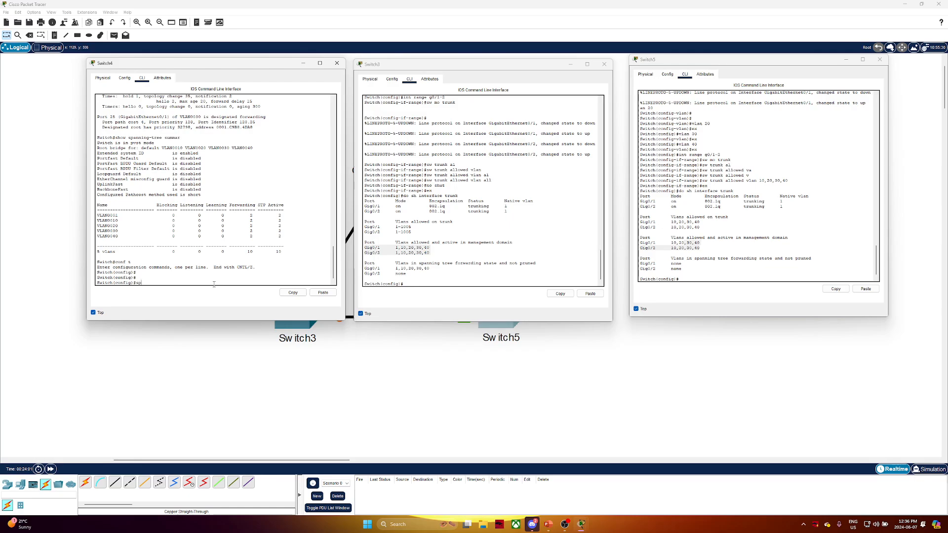
type("an")
key("Tab")
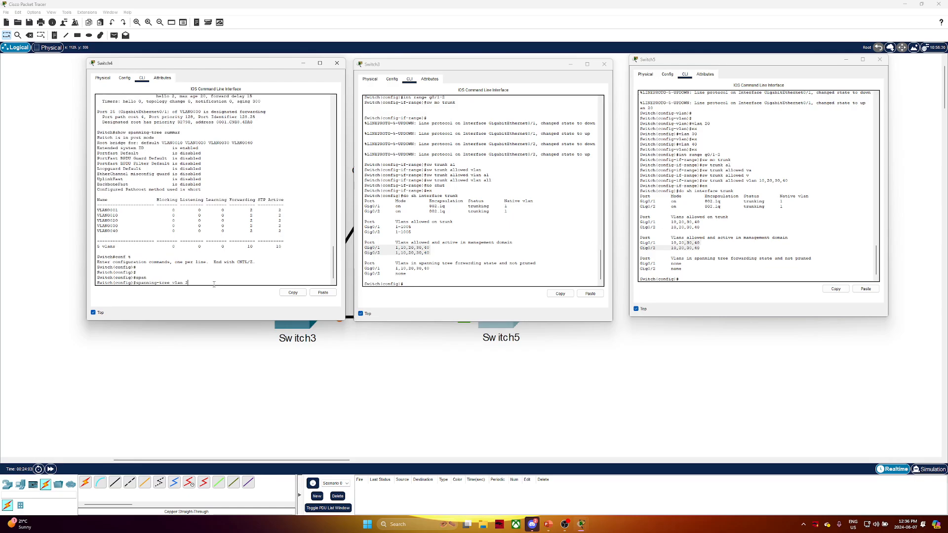
type("vlan 10")
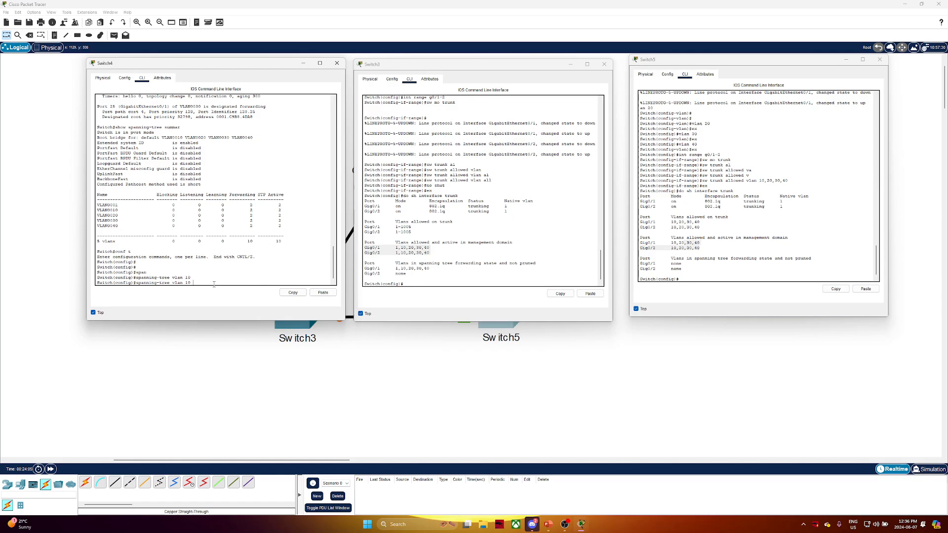
type(" ?")
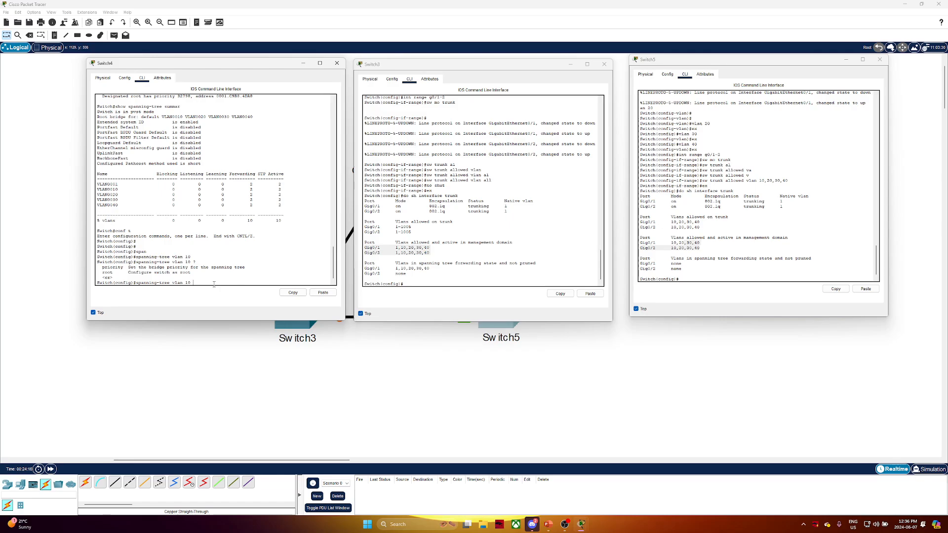
- Check the allowed bridge priority values and set Switch4's spanning-tree priority for VLAN 10 to 4096
type("pri")
key("Tab")
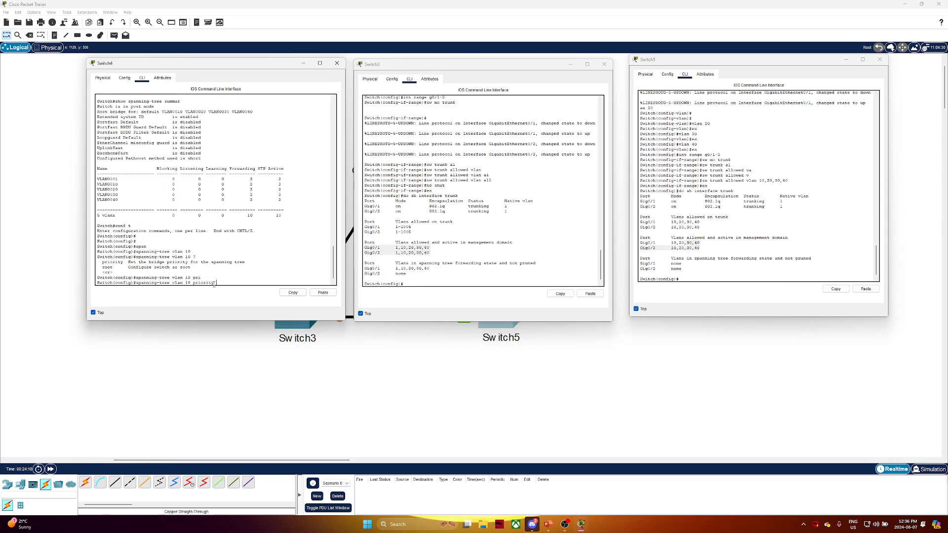
type("?")
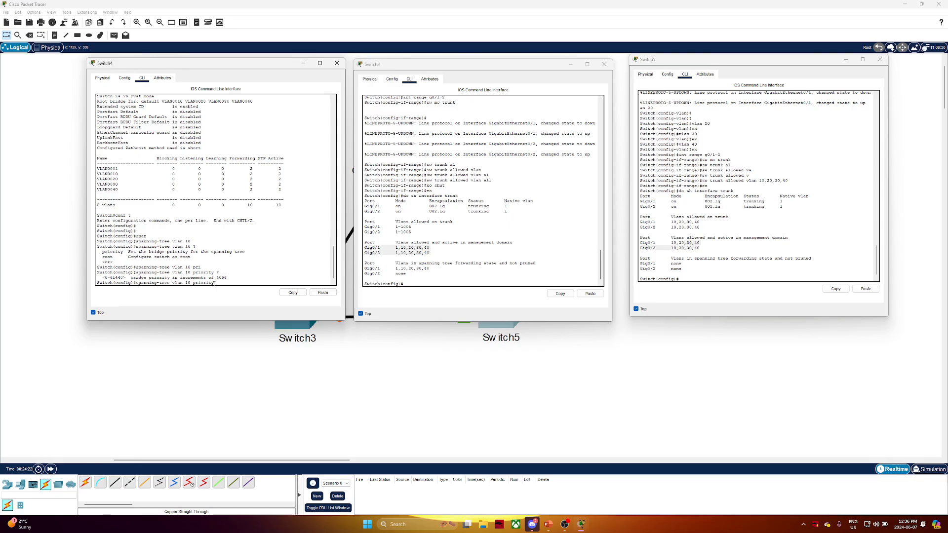
double_click(107, 278)
left_click(219, 278)
type("96")
key("Return")
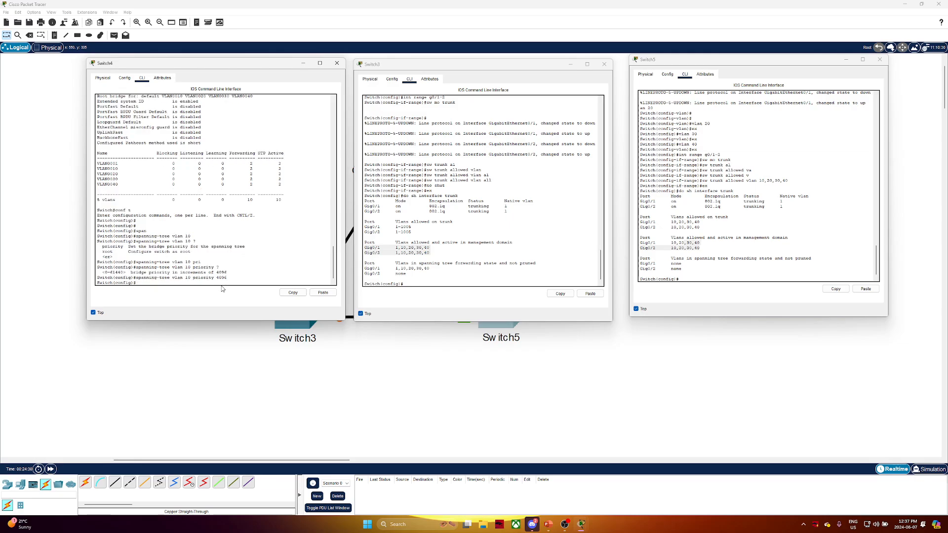
- Set Switch4's spanning-tree priority for VLAN 20 to 4096 by reusing the VLAN 10 command
key("Up")
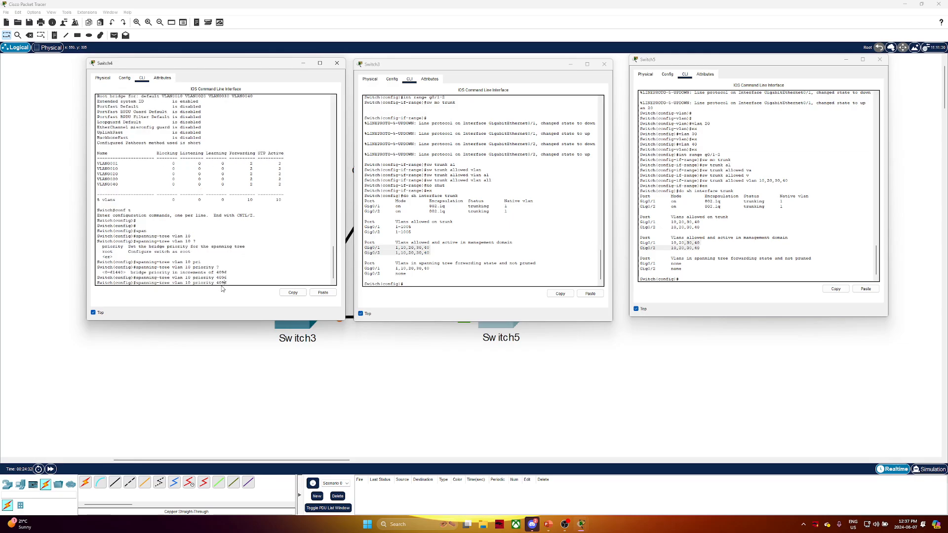
key("Left")
key("Left")
key("Left")
key("Left")
key("BackSpace")
type("2")
key("Return")
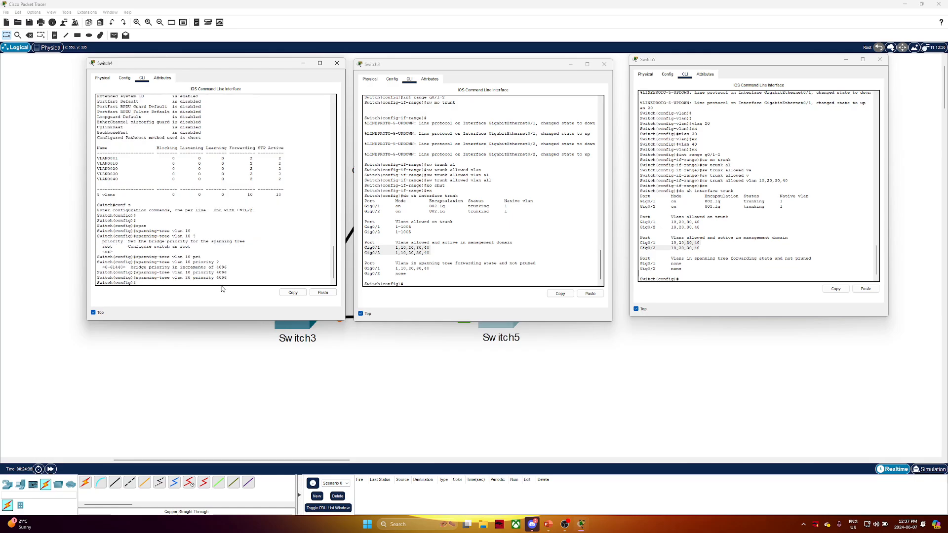
key("Return")
key("Return")
key("Return")
- List the options for spanning-tree vlan 20 on Switch4 and highlight the root option
key("Up")
key("BackSpace")
key("BackSpace")
key("BackSpace")
key("BackSpace")
key("BackSpace")
key("BackSpace")
key("BackSpace")
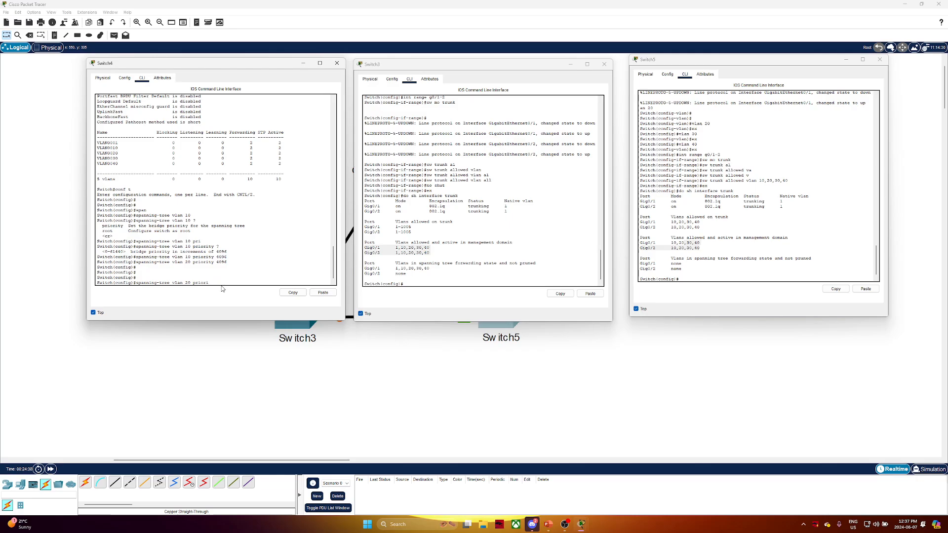
type("?")
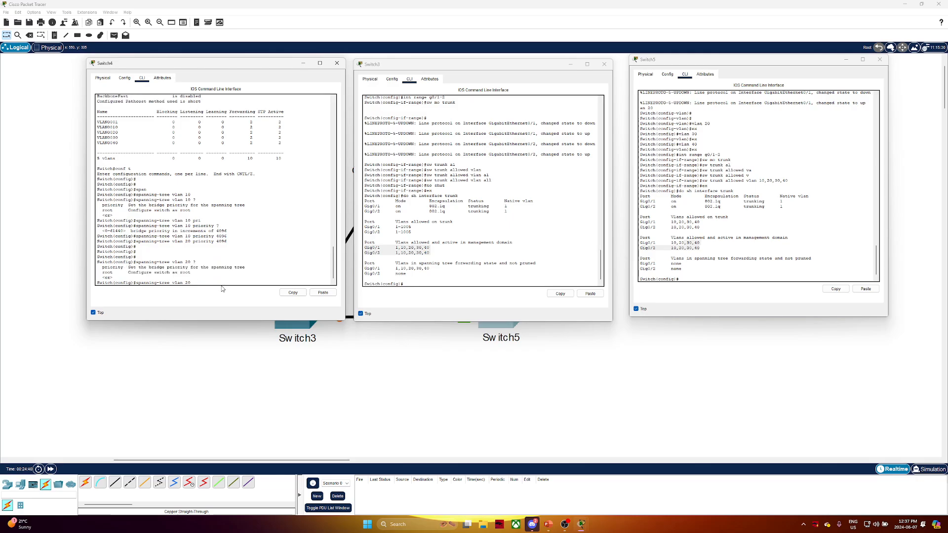
left_click_drag(100, 274, 191, 273)
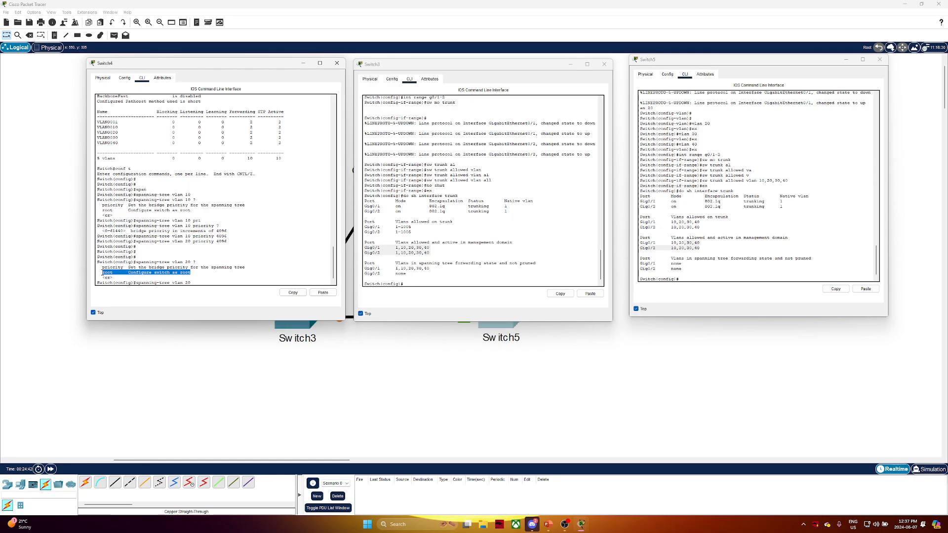
left_click(203, 285)
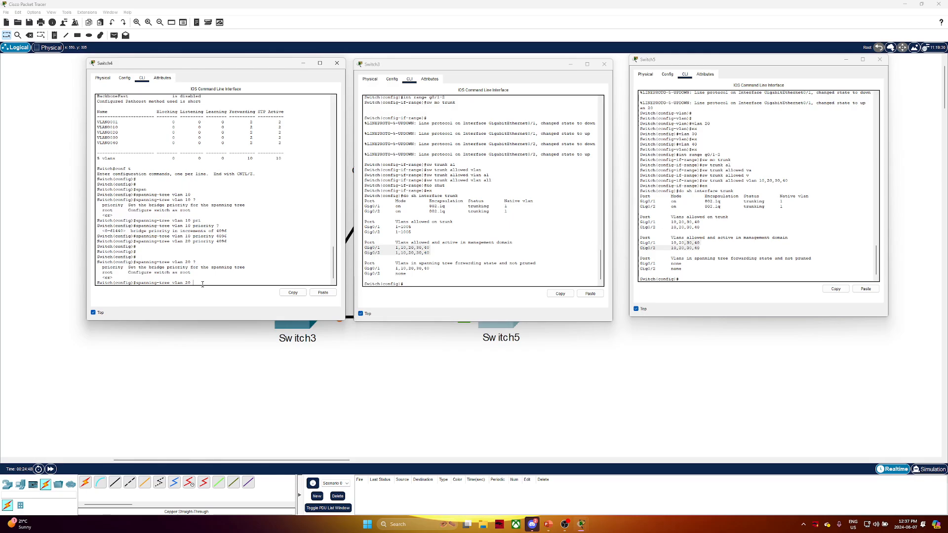
- Move the Switch4 and Switch3 command-line windows aside to uncover the switch triangle and its links
left_click_drag(154, 65, 65, 81)
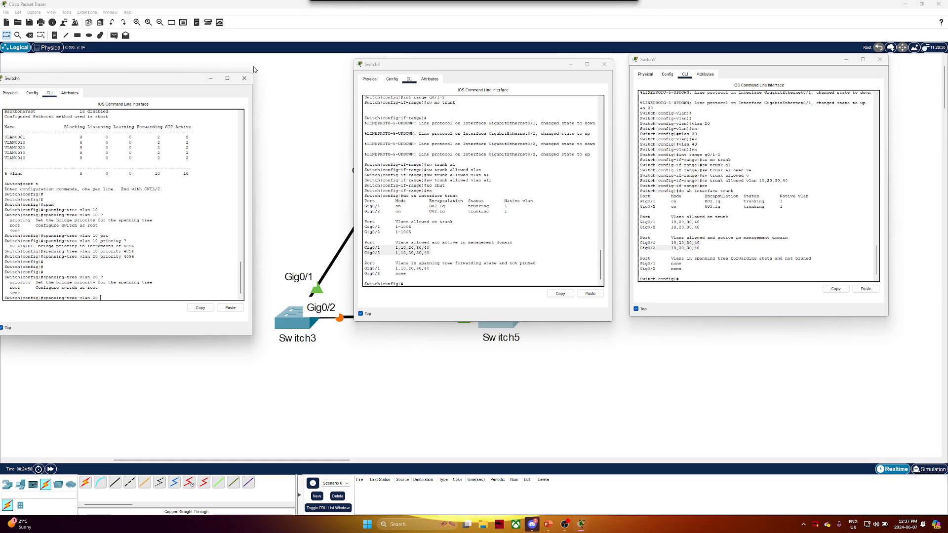
left_click_drag(365, 247, 430, 253)
left_click_drag(507, 67, 783, 148)
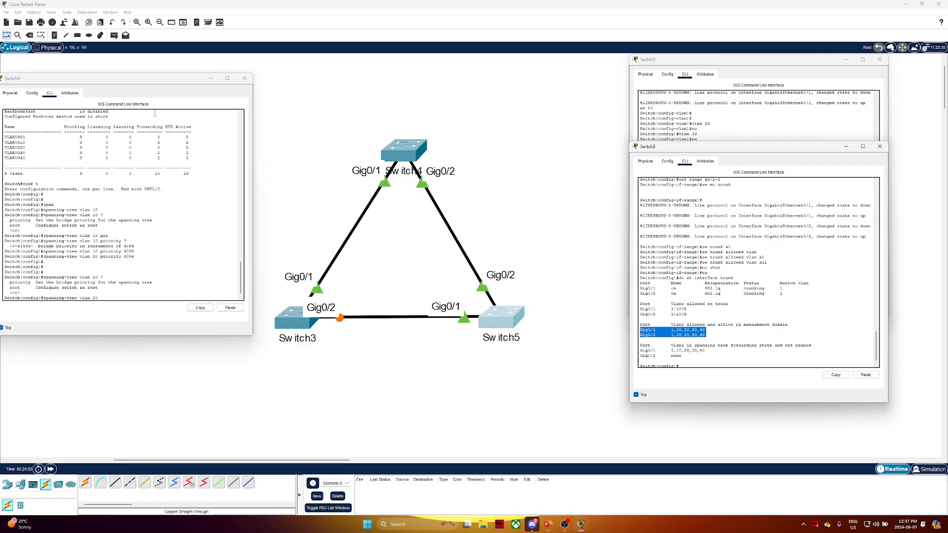
left_click(120, 299)
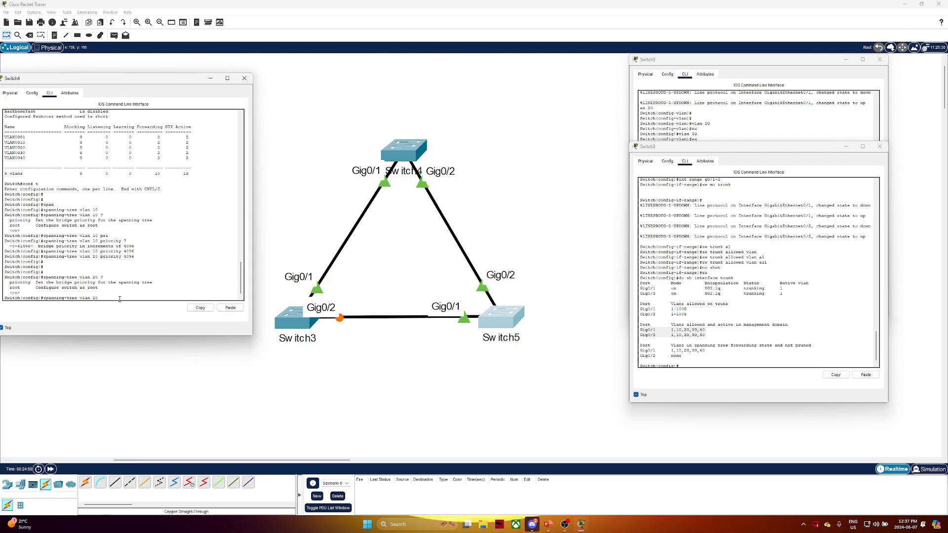
left_click_drag(355, 107, 489, 194)
left_click_drag(582, 385, 436, 275)
left_click_drag(118, 79, 193, 67)
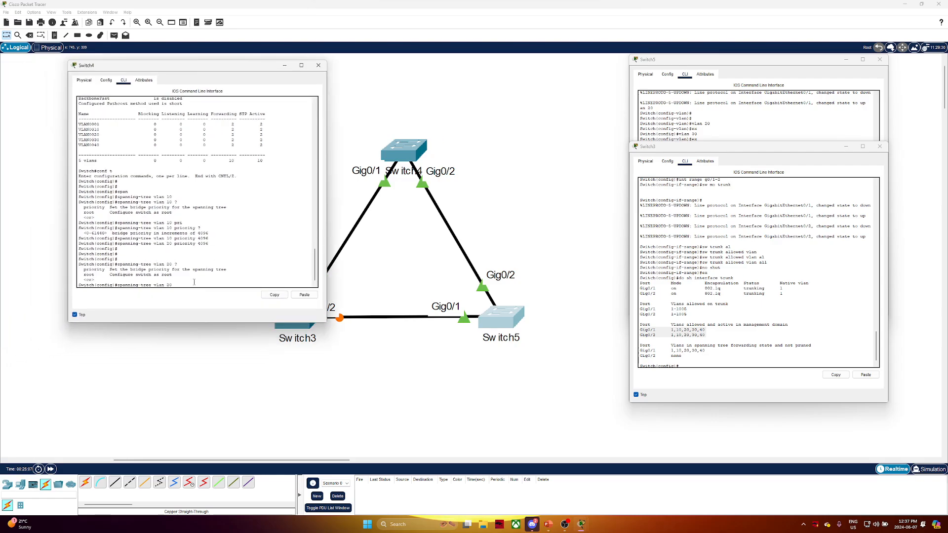
- List the root options for spanning-tree vlan 10 on Switch4 and highlight the primary and secondary choices
type("10 root prim")
key("Tab")
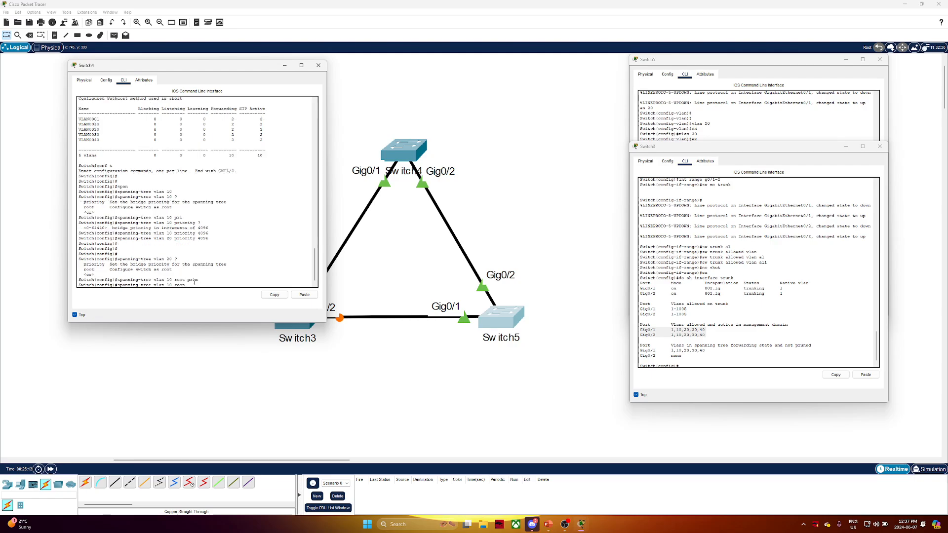
type("?")
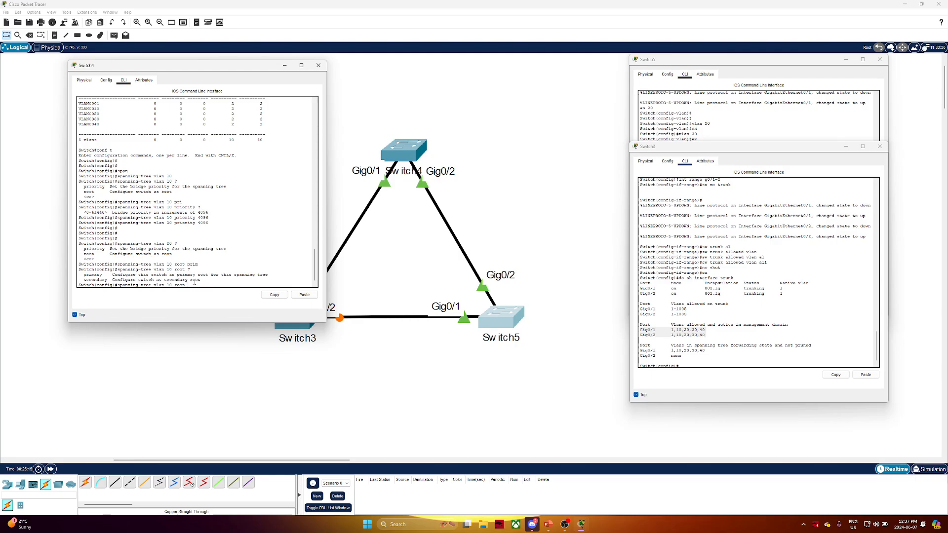
left_click_drag(201, 281, 81, 274)
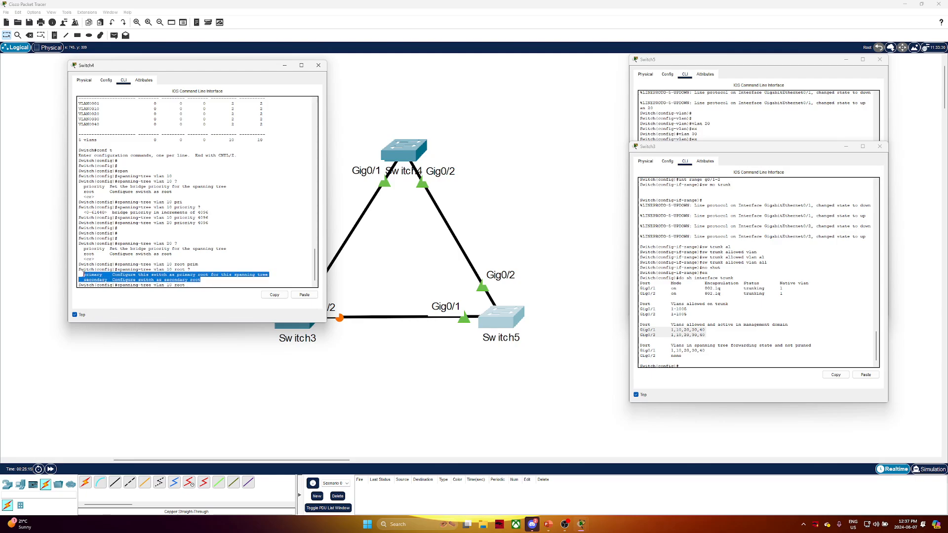
left_click(191, 283)
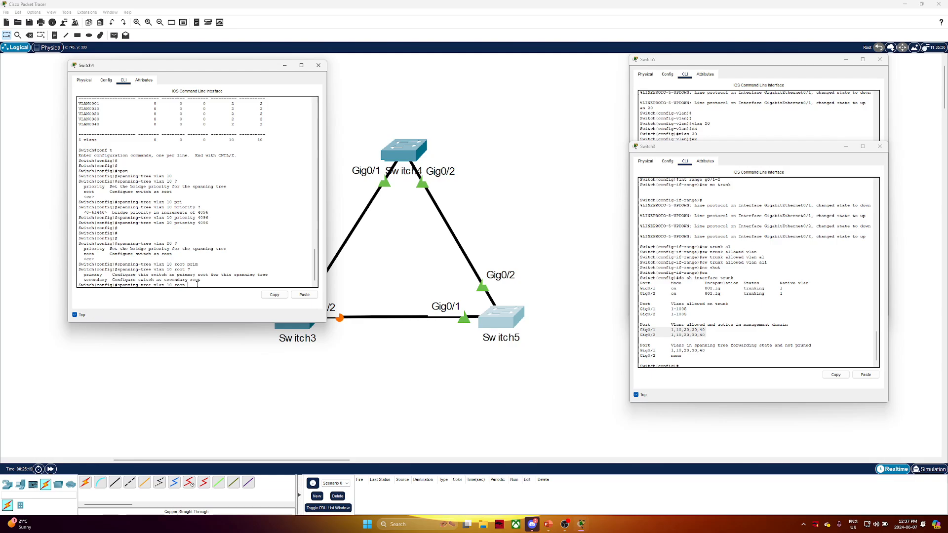
- Configure Switch4 as the primary spanning-tree root for VLAN 10
type("pri")
key("Tab")
key("Return")
- Configure Switch4 as the primary spanning-tree root for VLAN 20 by reusing the VLAN 10 command
key("Up")
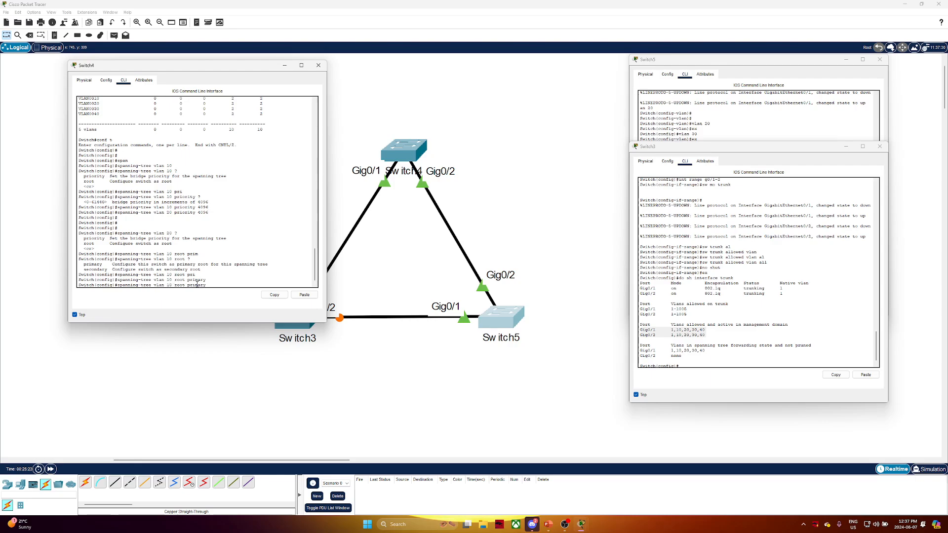
key("Left")
key("Left")
key("Left")
key("Left")
key("Left")
key("Left")
key("Left")
key("Left")
key("Left")
key("Left")
key("Left")
key("Left")
key("Left")
key("Left")
key("BackSpace")
type("2")
key("Return")
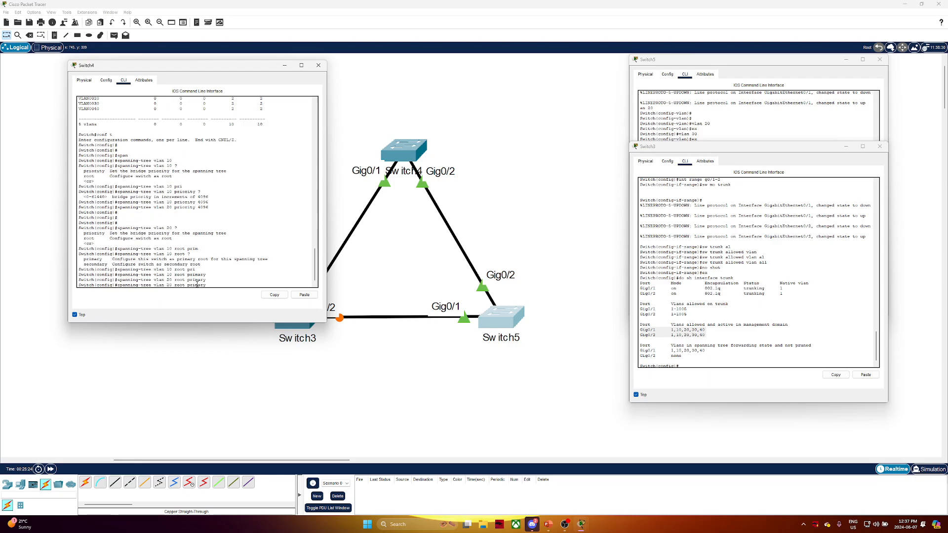
key("Return")
key("Return")
key("Return")
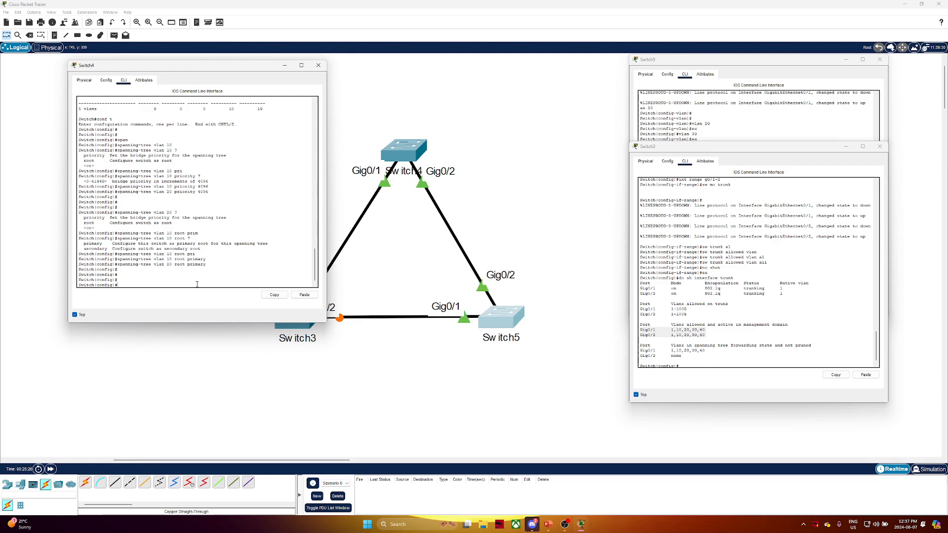
- Configure Switch4 as the secondary spanning-tree root for VLAN 30
type("spaning")
key("Tab")
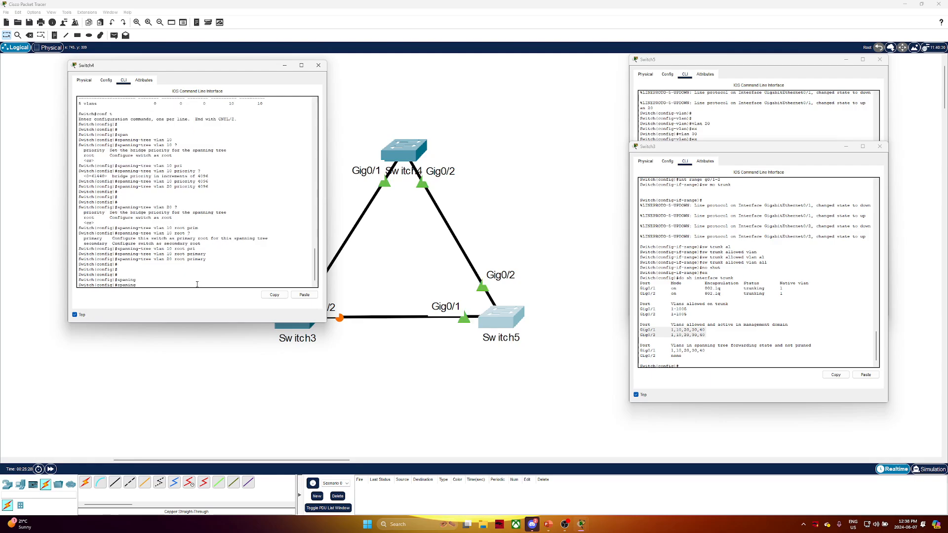
key("Tab")
type("v")
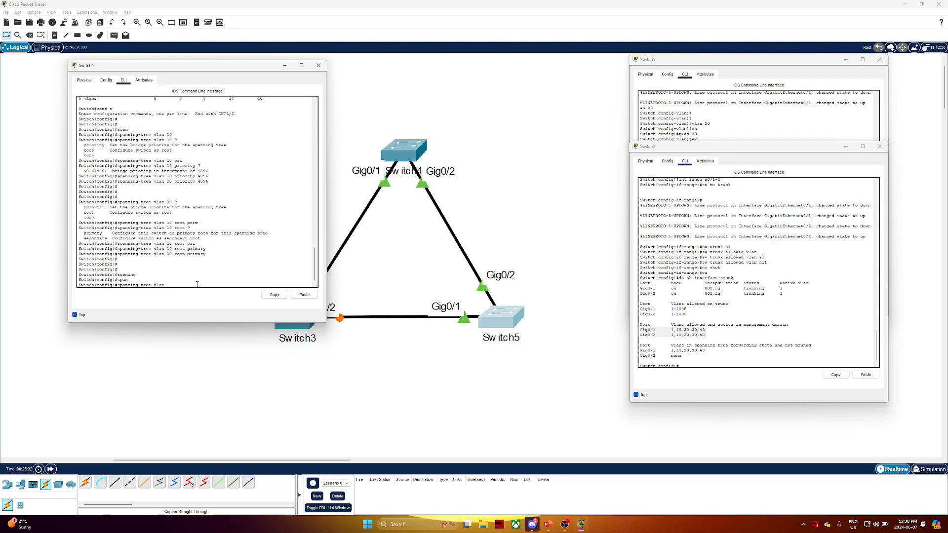
type("lan 30 root sec")
key("Tab")
key("Tab")
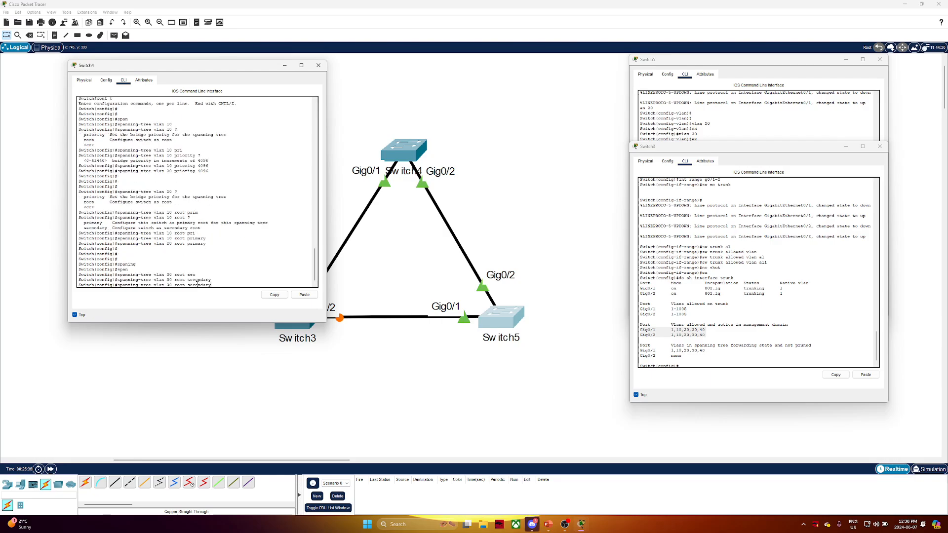
- Configure Switch4 as the secondary spanning-tree root for VLAN 40 by reusing the VLAN 30 command
key("Left")
key("Left")
key("Left")
key("Left")
key("BackSpace")
type("4")
key("Return")
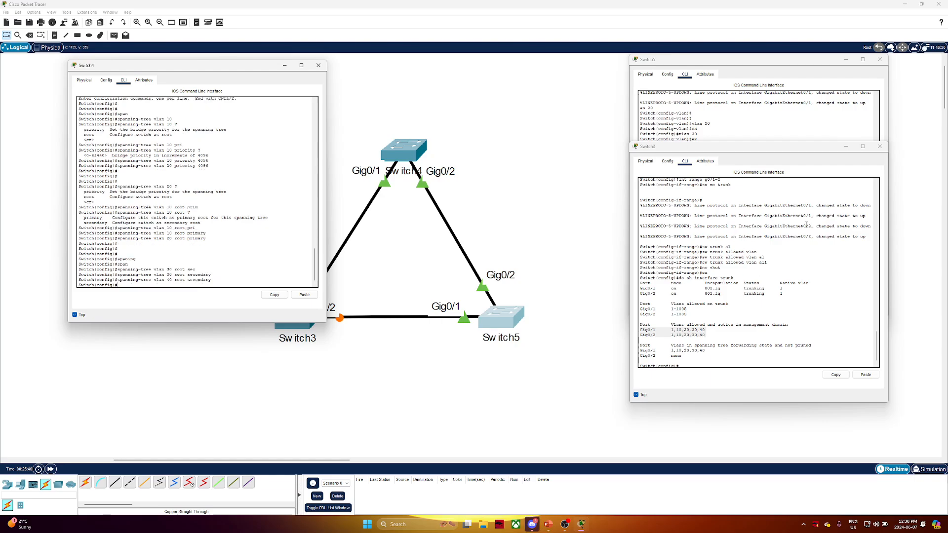
- Move the Switch3 window off the Switch5 command line and set Switch5's spanning-tree priority for VLAN 30 to 4096
left_click_drag(732, 153, 434, 77)
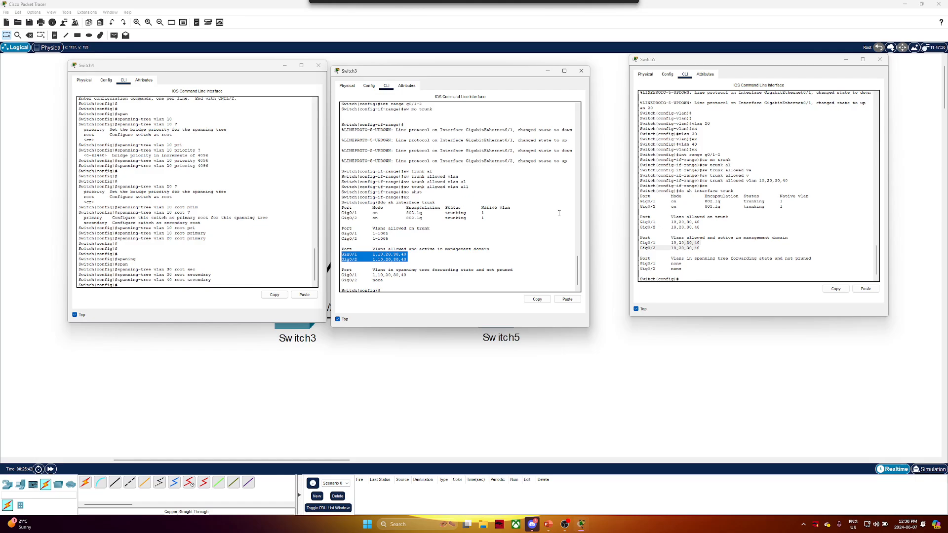
left_click(694, 278)
key("Return")
key("Return")
key("Return")
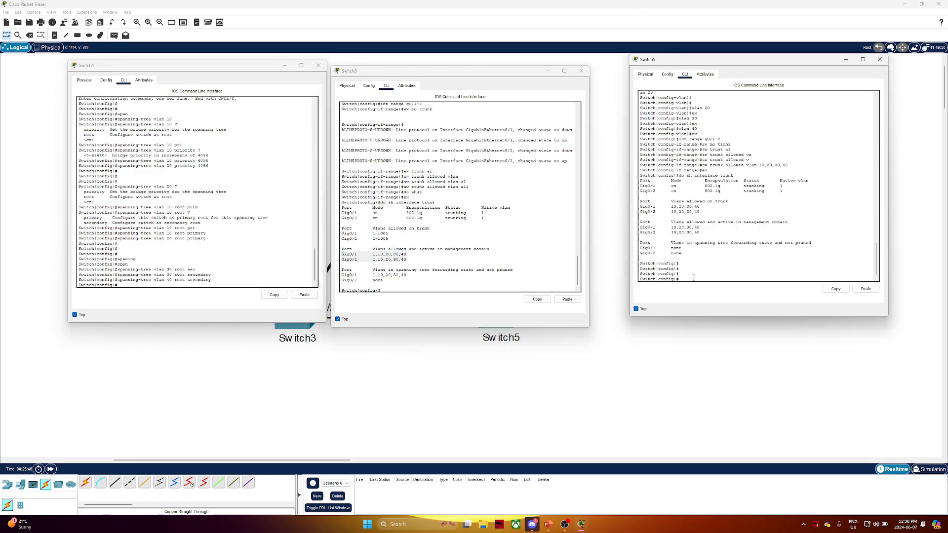
type("span")
key("Tab")
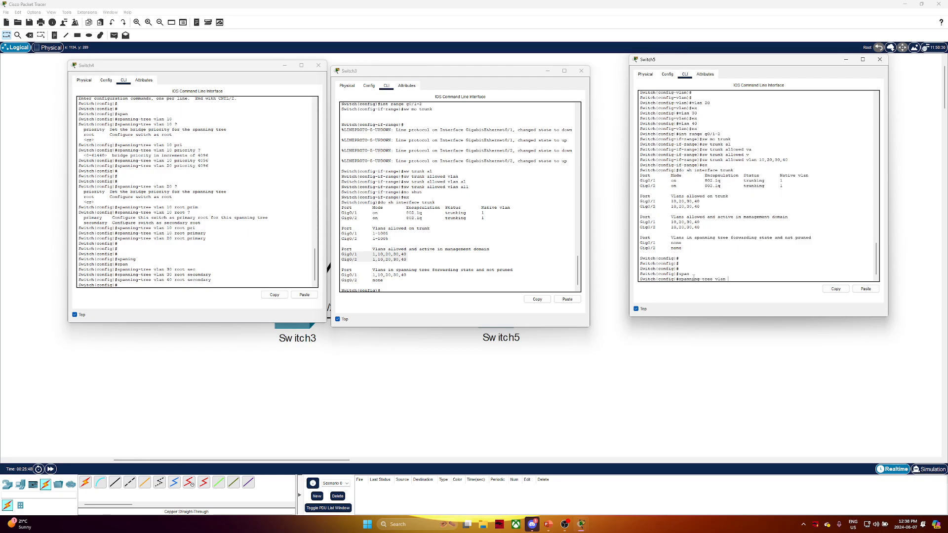
type("vlan 30 pri")
key("Tab")
type("4096")
key("Return")
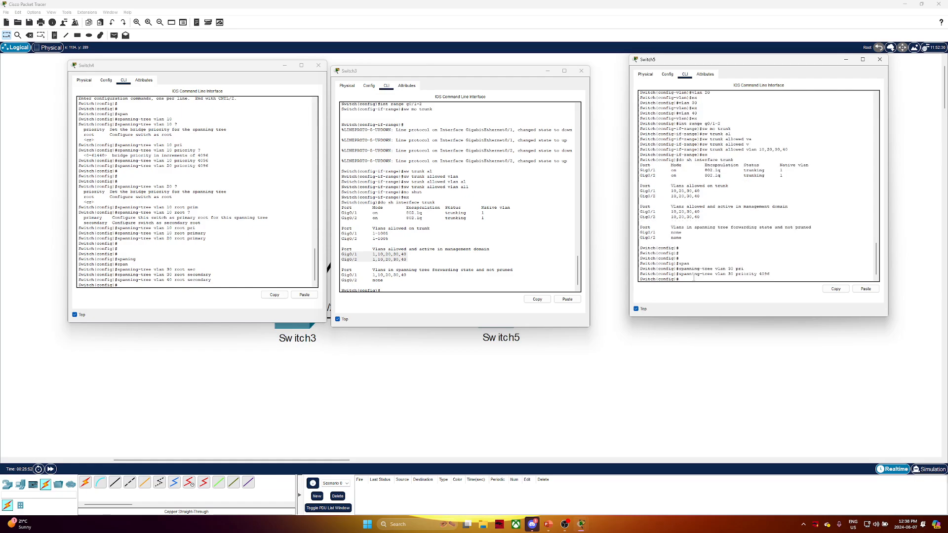
- Set Switch5's spanning-tree priority for VLAN 40 to 4096 by reusing the VLAN 30 command
key("Up")
key("Left")
key("Left")
key("Left")
key("Left")
key("Left")
key("Left")
key("Left")
key("Left")
key("Left")
key("Left")
key("Left")
key("Left")
key("Left")
key("Left")
key("Left")
key("BackSpace")
type("4")
key("Return")
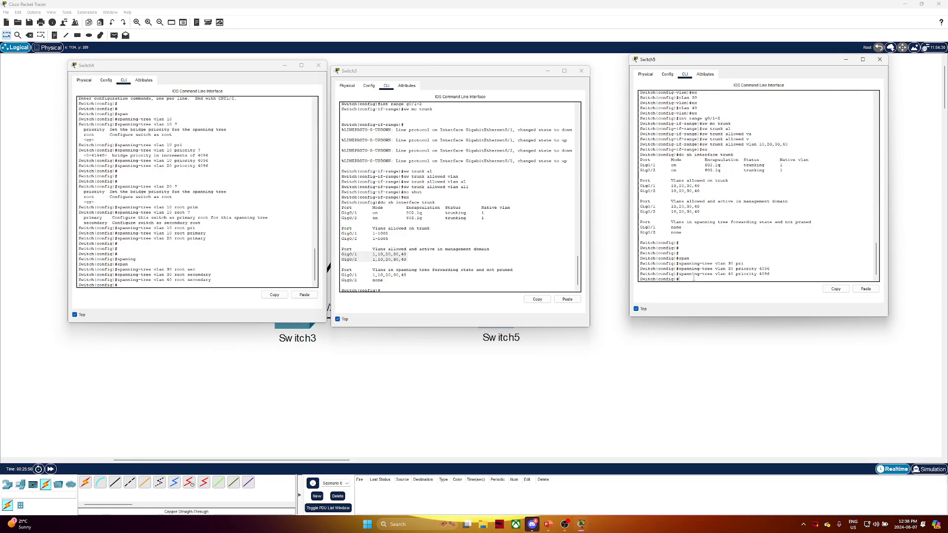
- Configure Switch5 as the secondary spanning-tree root for VLAN 10 by editing the recalled priority command
key("Return")
key("Return")
key("Up")
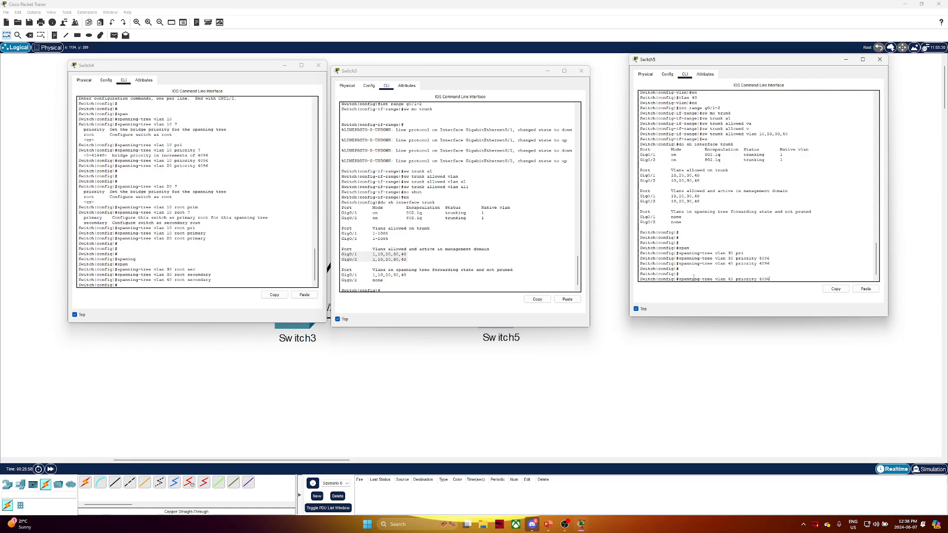
key("BackSpace")
key("BackSpace")
key("BackSpace")
key("BackSpace")
key("BackSpace")
key("BackSpace")
key("BackSpace")
key("BackSpace")
key("BackSpace")
key("BackSpace")
key("BackSpace")
key("BackSpace")
key("BackSpace")
key("BackSpace")
key("BackSpace")
key("BackSpace")
type("10 root sec")
key("Return")
- Configure Switch5 as the secondary spanning-tree root for VLAN 20 and leave its configuration mode
key("Up")
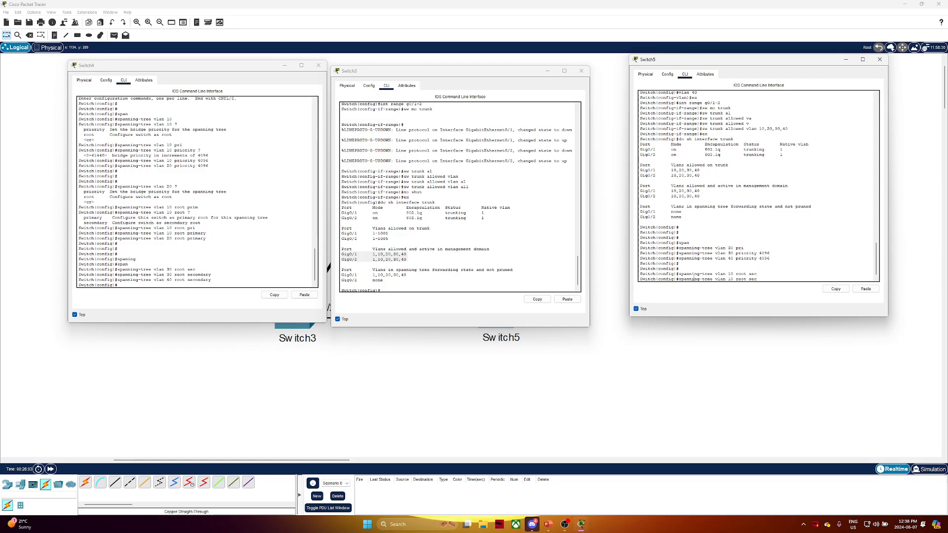
key("BackSpace")
type("2")
key("Return")
key("Return")
key("Return")
type("ex")
key("Return")
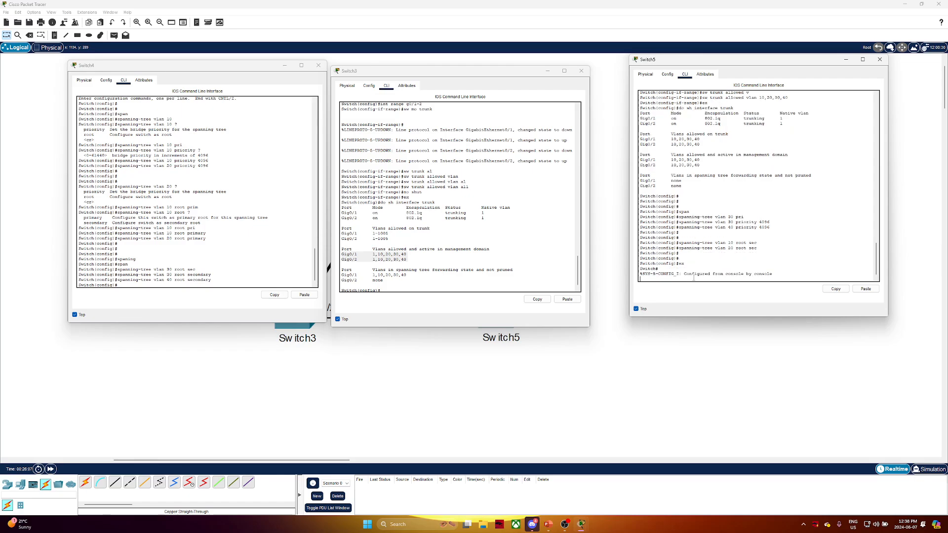
key("Return")
key("Return")
key("Return")
- Align the Switch3 window with the other two and leave configuration mode on Switch4
mouse_move(345, 74)
left_mouse_down()
mouse_move(367, 65)
mouse_move(355, 64)
left_mouse_up()
left_click_drag(392, 279, 349, 276)
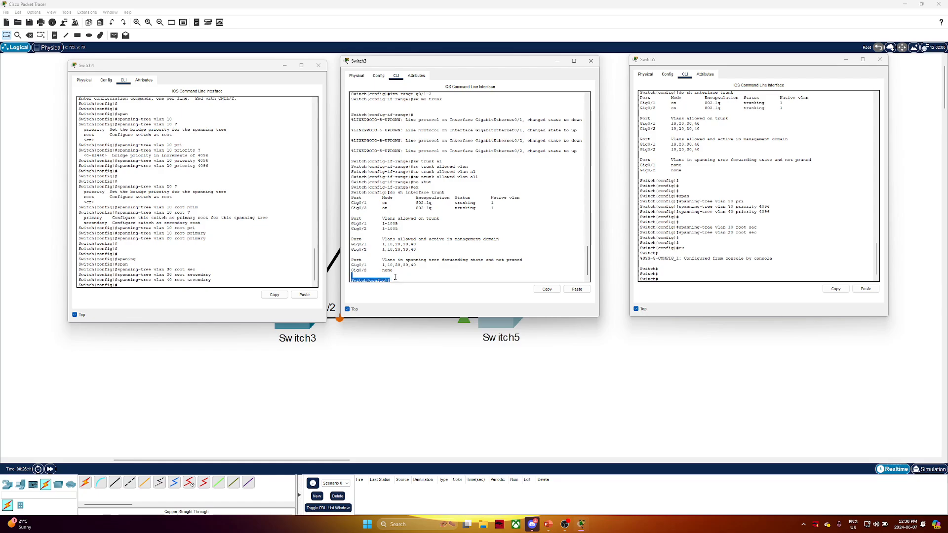
left_click(266, 284)
key("Return")
key("Return")
key("Return")
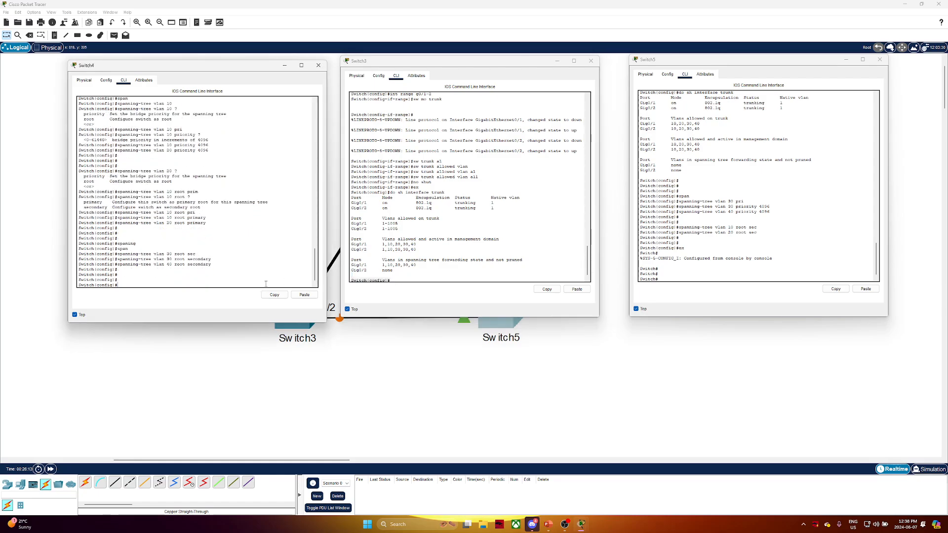
key("ctrl+z")
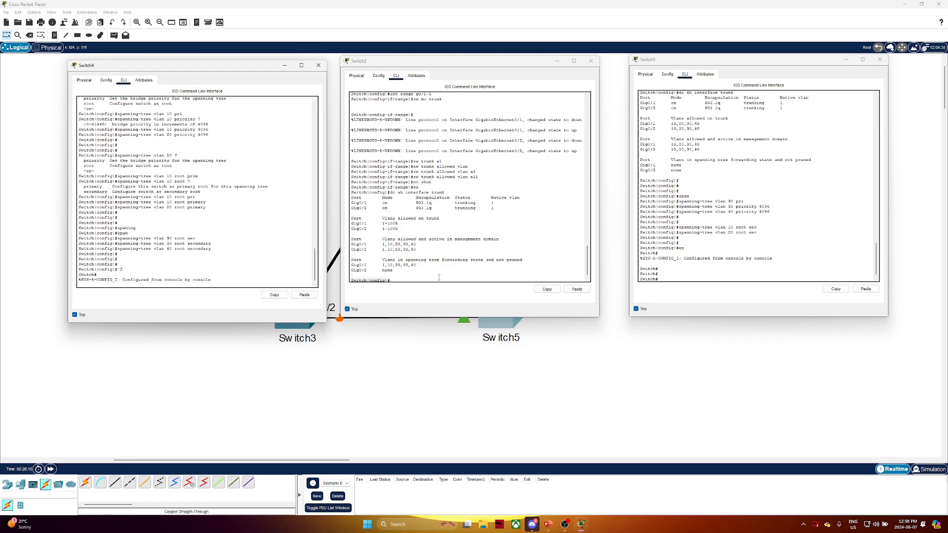
- Make the Switch3 command-line window slightly taller and get a fresh configuration prompt there
left_click(439, 277)
left_click_drag(436, 317, 436, 329)
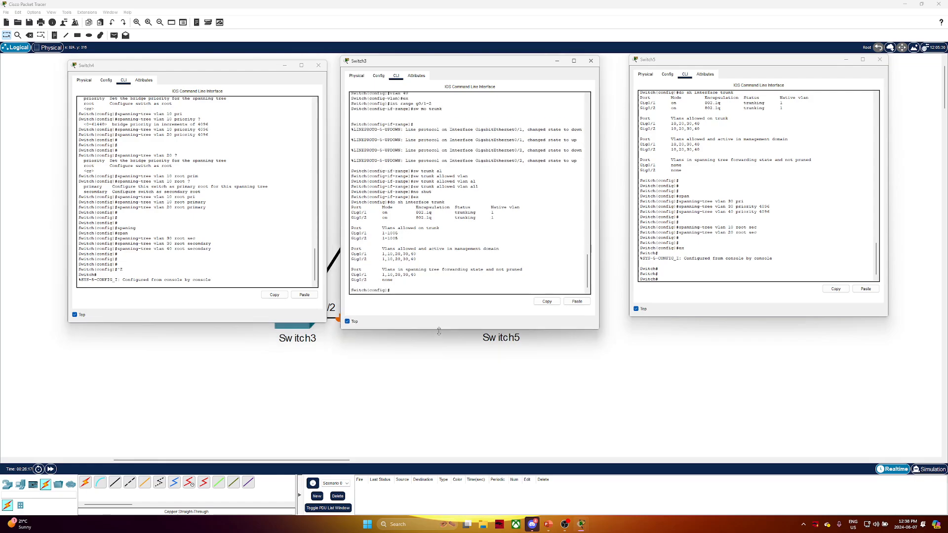
key("Return")
key("Return")
- Display the spanning-tree details on Switch4 with sh span
left_click(134, 279)
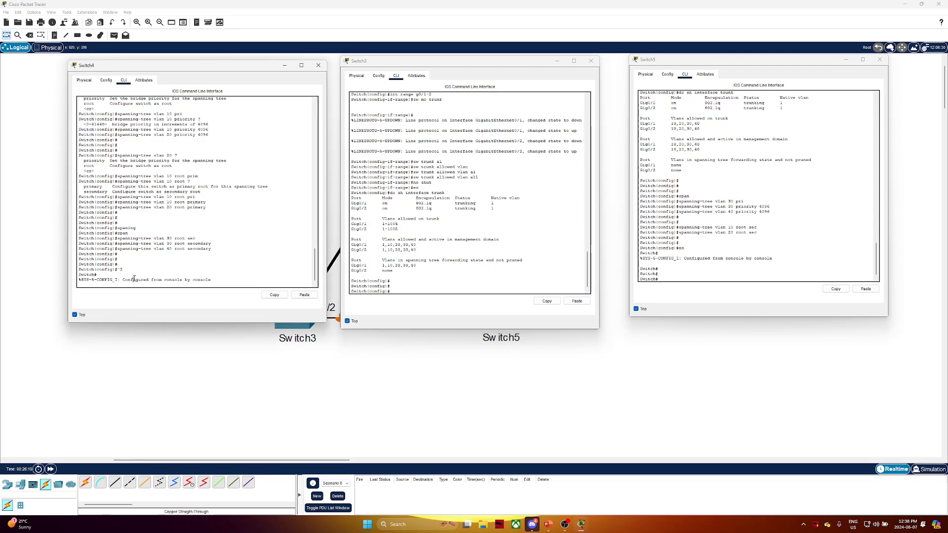
key("Return")
key("Return")
key("Return")
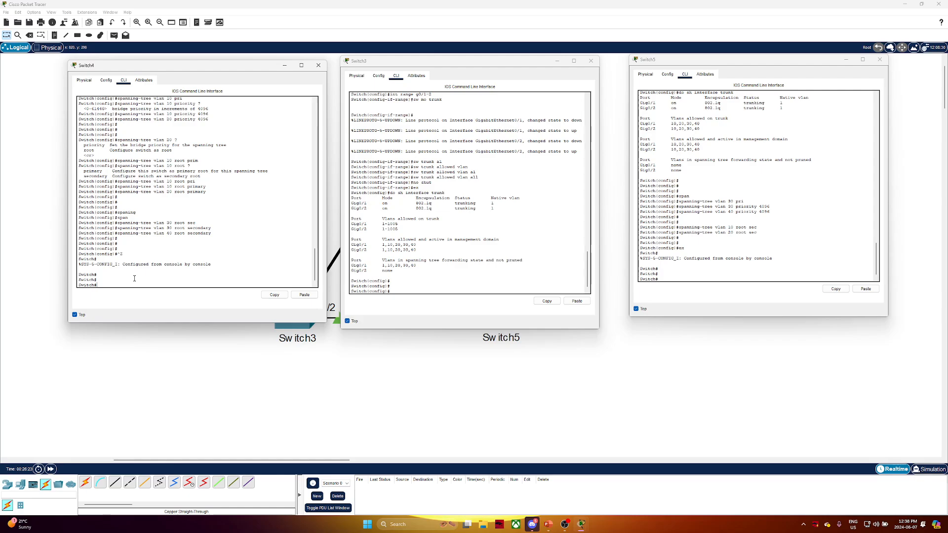
type("sh span")
key("Return")
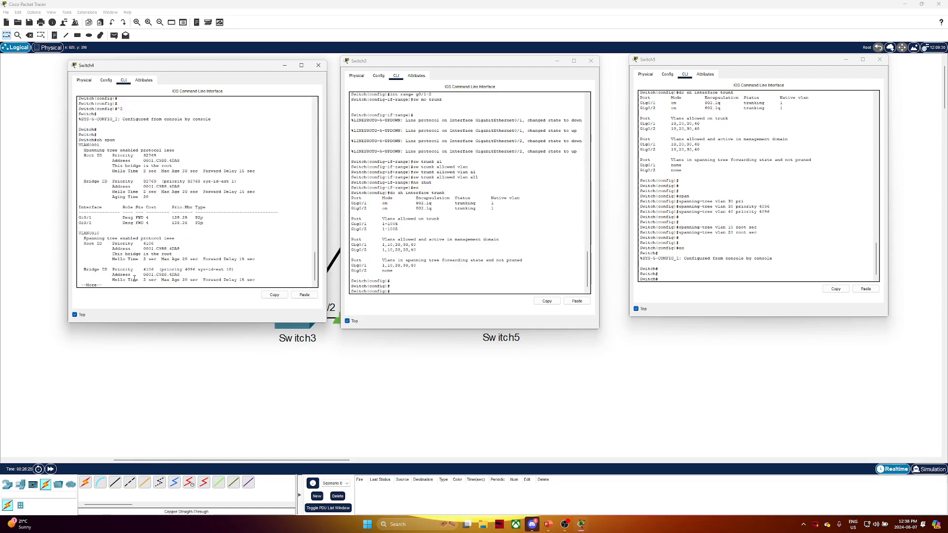
- Display the spanning-tree details on Switch5 with sh span
left_click(673, 280)
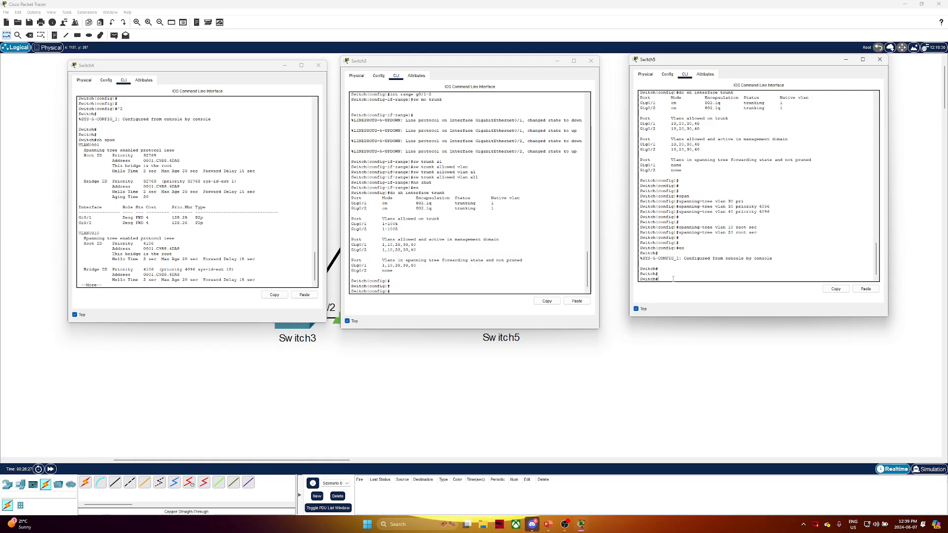
type("sh span")
key("Return")
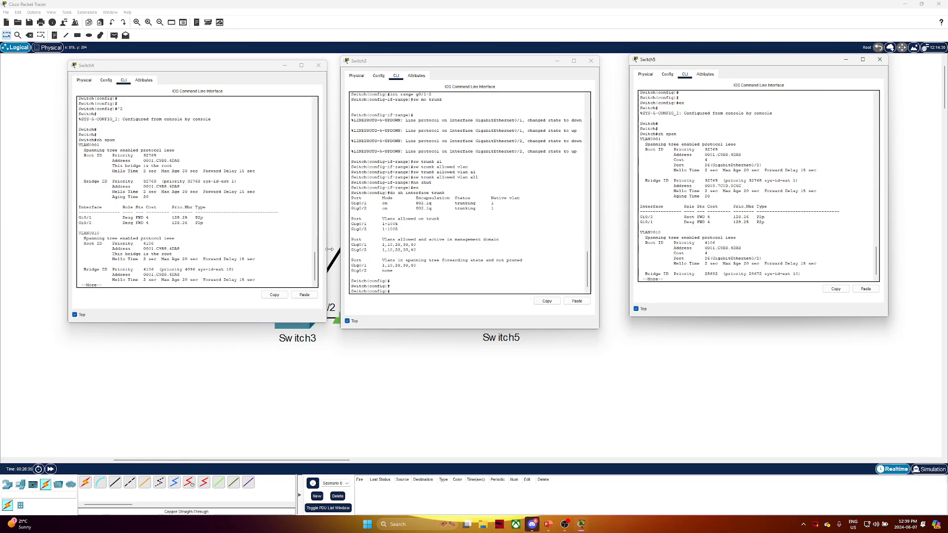
- Display the full spanning-tree details on Switch3 from configuration mode with do sh span
left_click(421, 279)
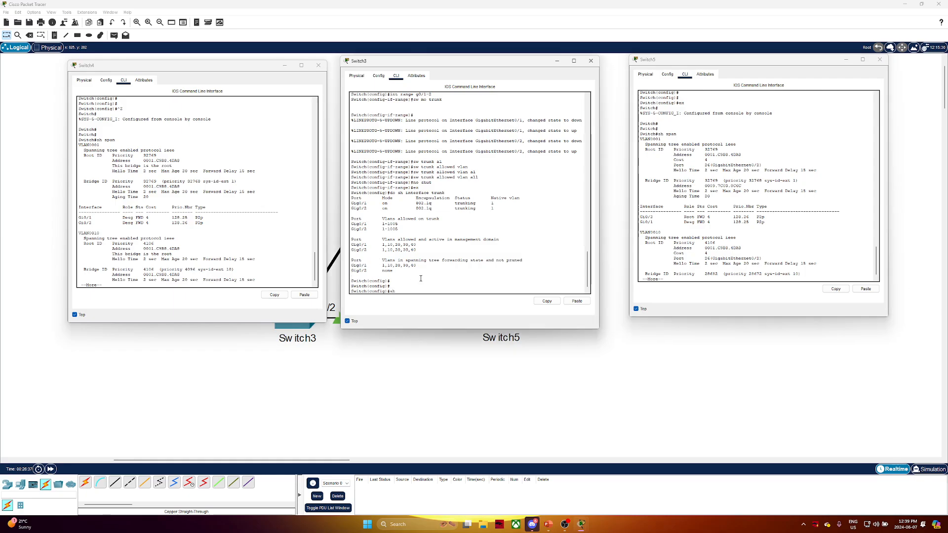
type("do sh span")
key("Return")
key("space")
scroll(416, 278, "up", 9)
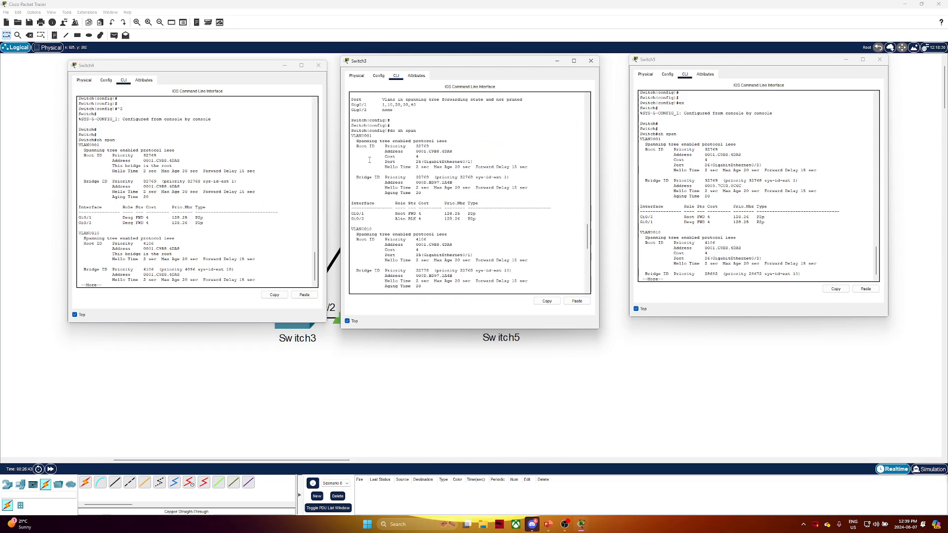
- Compare the VLAN 10 root address on Switch3 with the root and bridge addresses listed on Switch4
scroll(376, 178, "down", 4)
left_click_drag(361, 162, 515, 251)
left_click(429, 215)
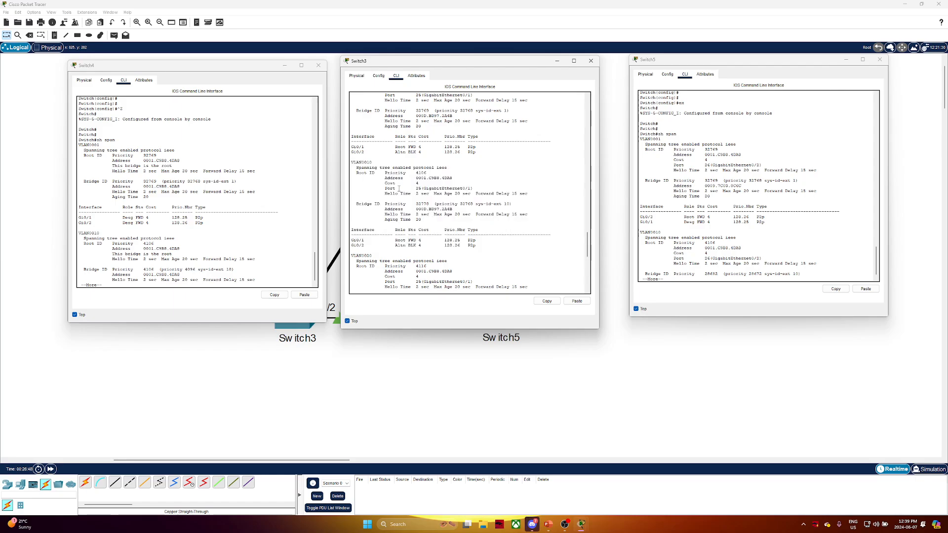
left_click_drag(383, 178, 450, 179)
left_click_drag(144, 160, 169, 160)
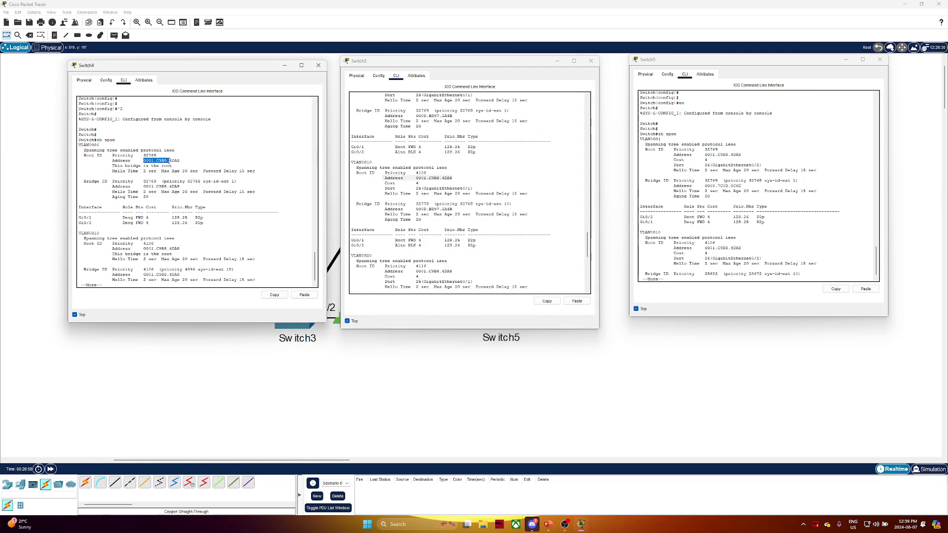
left_click_drag(180, 186, 144, 187)
left_click_drag(107, 247, 189, 249)
- Continue Switch4's spanning-tree output and compare the VLAN 20 root addresses on Switch3 and Switch4
scroll(416, 247, "down", 3)
left_click(183, 247)
scroll(183, 247, "down", 10)
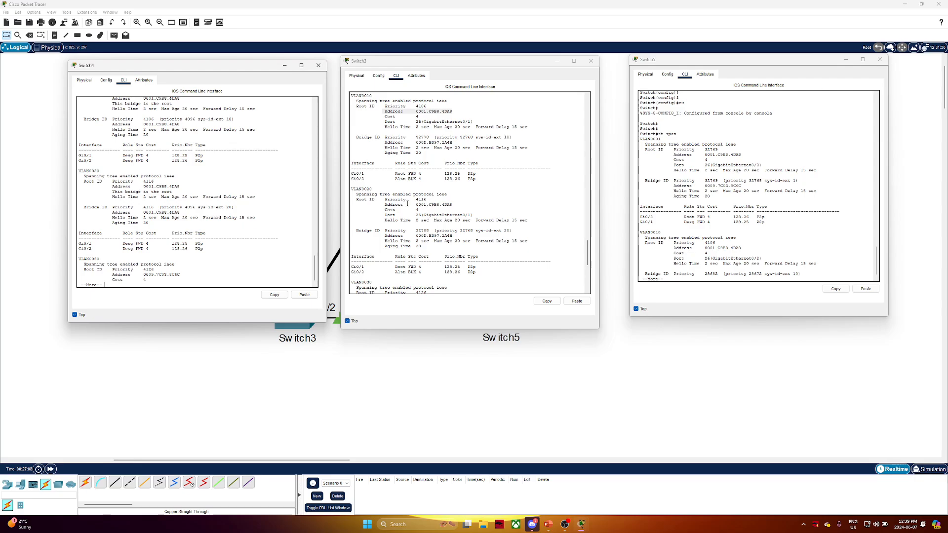
double_click(427, 205)
double_click(161, 186)
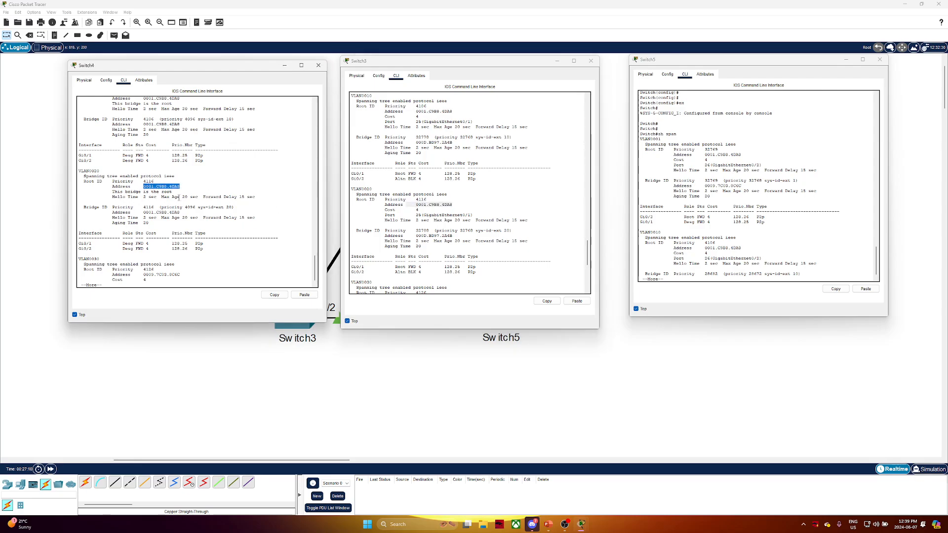
- Highlight the root addresses for VLANs 30 and 40 in Switch3's spanning-tree output
scroll(430, 232, "down", 5)
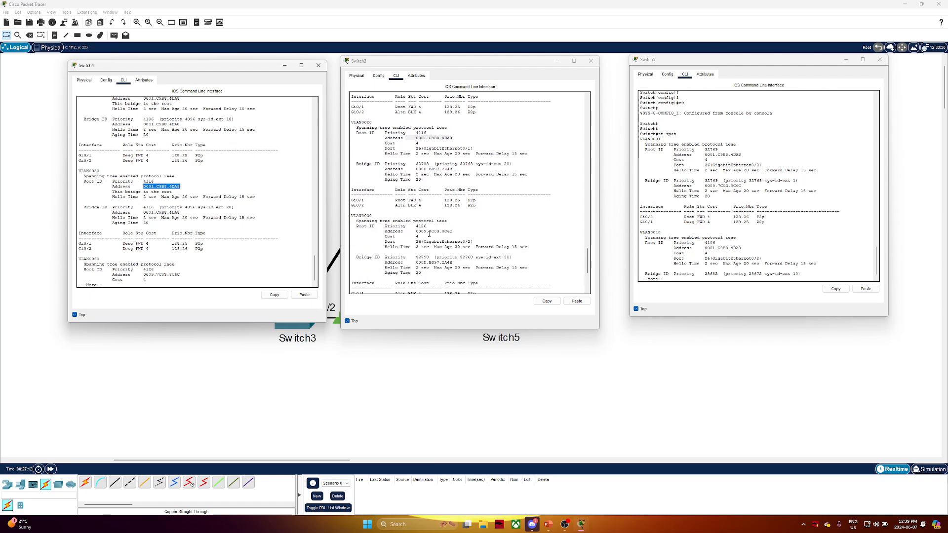
scroll(430, 233, "down", 2)
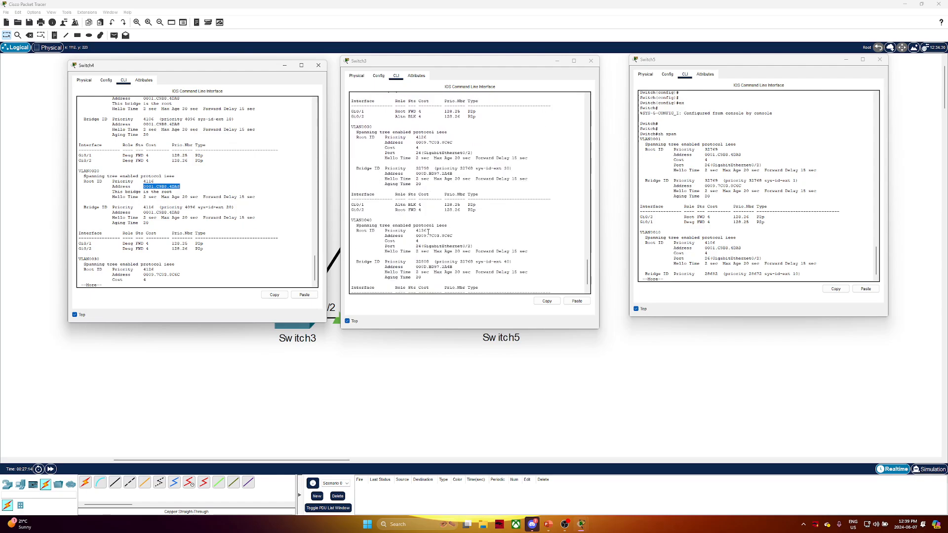
left_click_drag(451, 143, 377, 143)
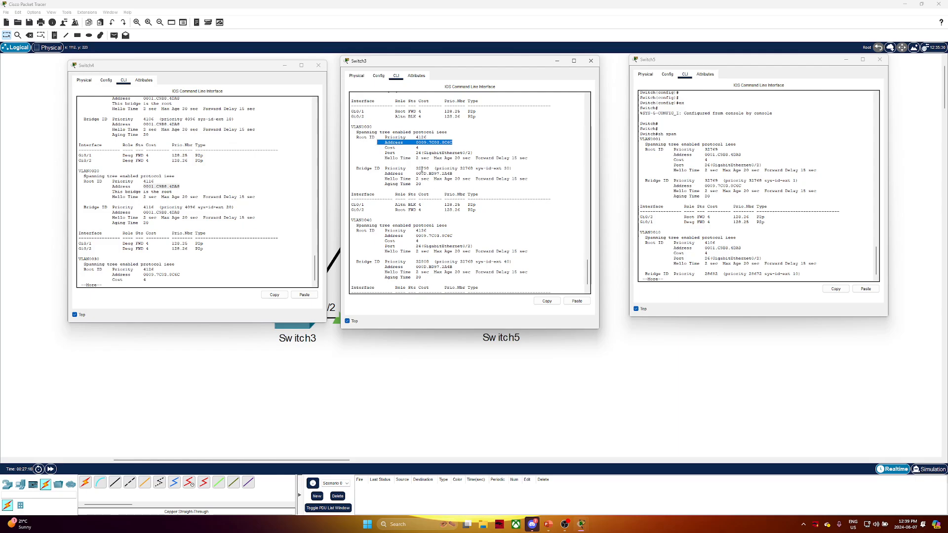
left_click_drag(453, 237, 385, 236)
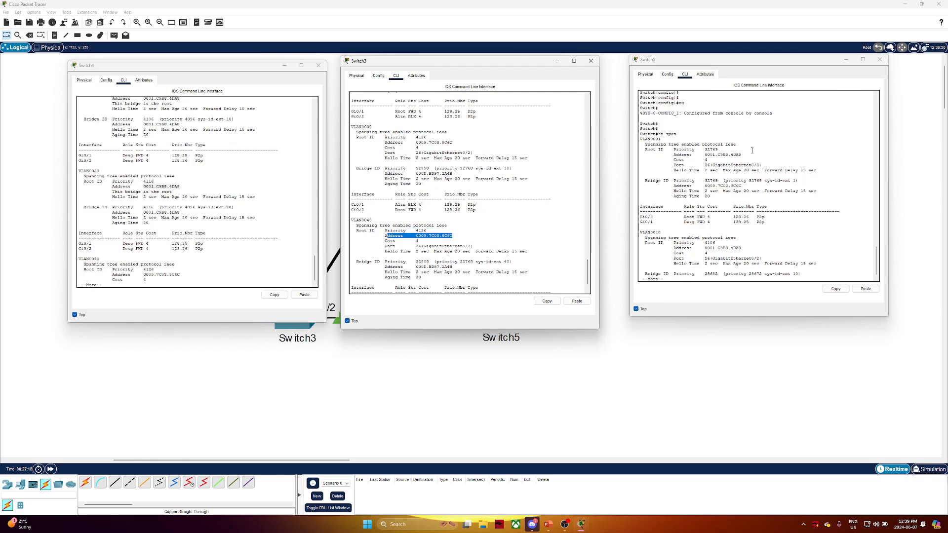
- Examine the rest of Switch5's spanning-tree output, highlighting the VLAN 30 root and bridge addresses and the root lines for VLANs 30 and 40
scroll(720, 241, "down", 1)
left_click(719, 239)
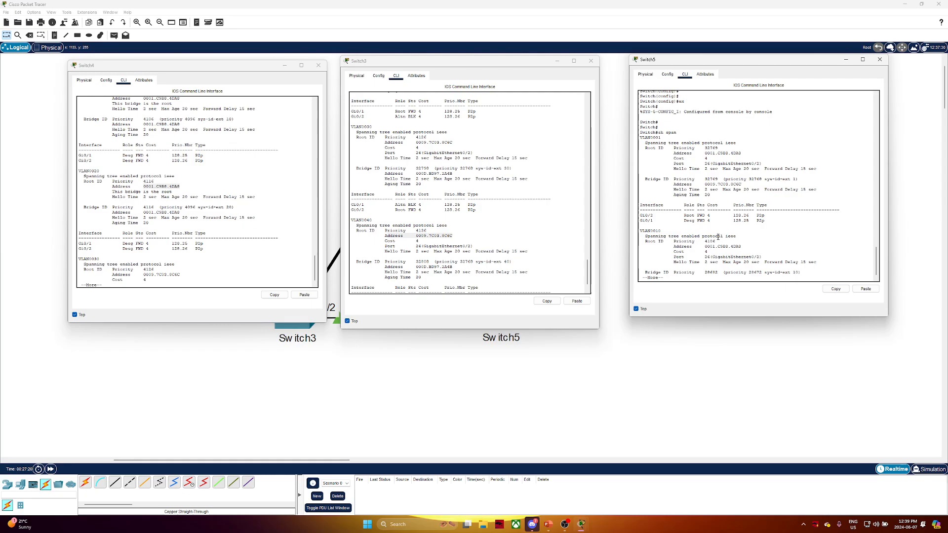
key("space")
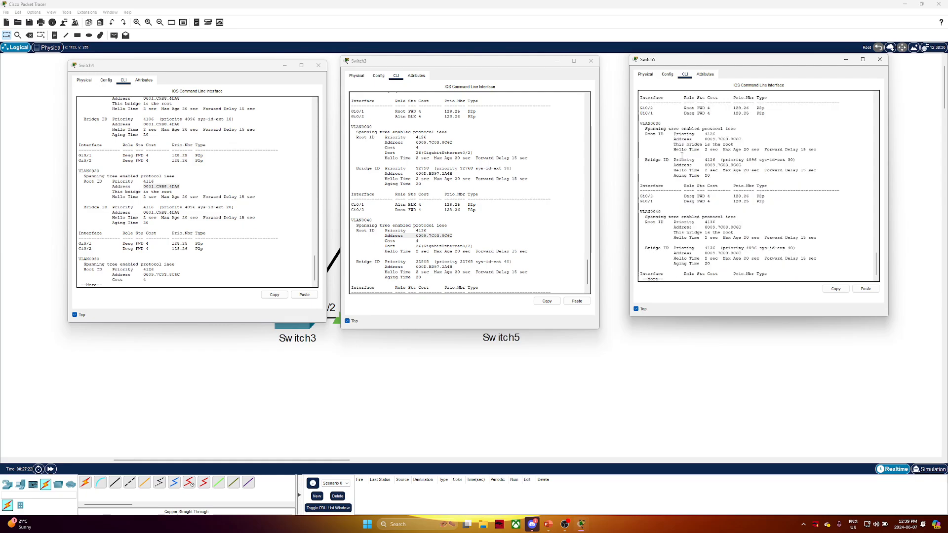
left_click_drag(750, 139, 672, 142)
left_click_drag(742, 165, 674, 165)
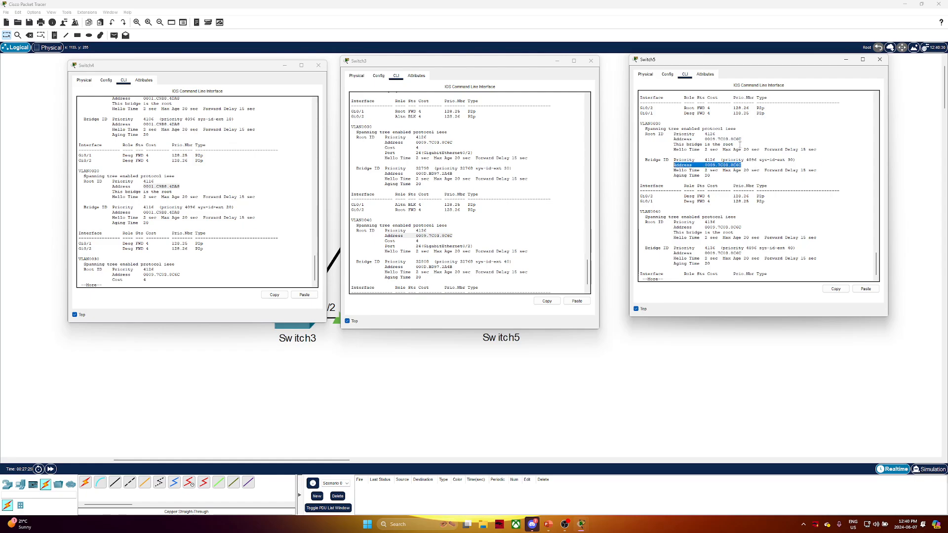
left_click_drag(739, 144, 671, 144)
left_click_drag(734, 232, 669, 233)
key("space")
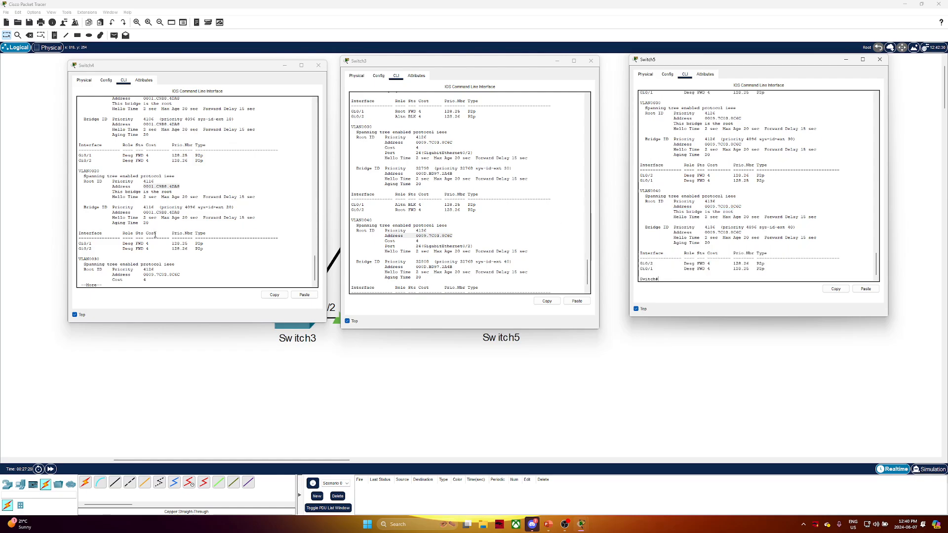
- Display the rest of Switch4's spanning-tree output and spread the three switch windows apart to uncover the topology
left_click(197, 252)
key("space")
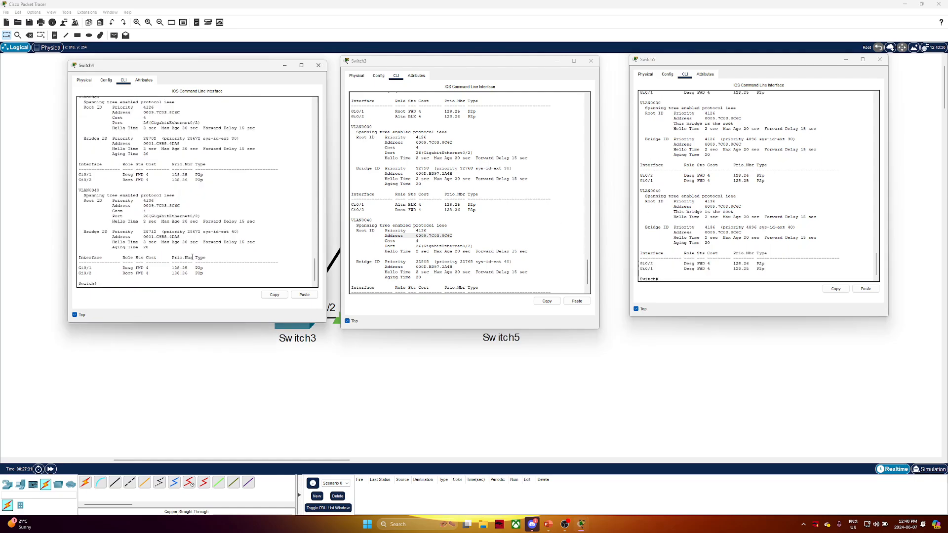
left_click_drag(236, 69, 203, 67)
left_click_drag(522, 64, 511, 65)
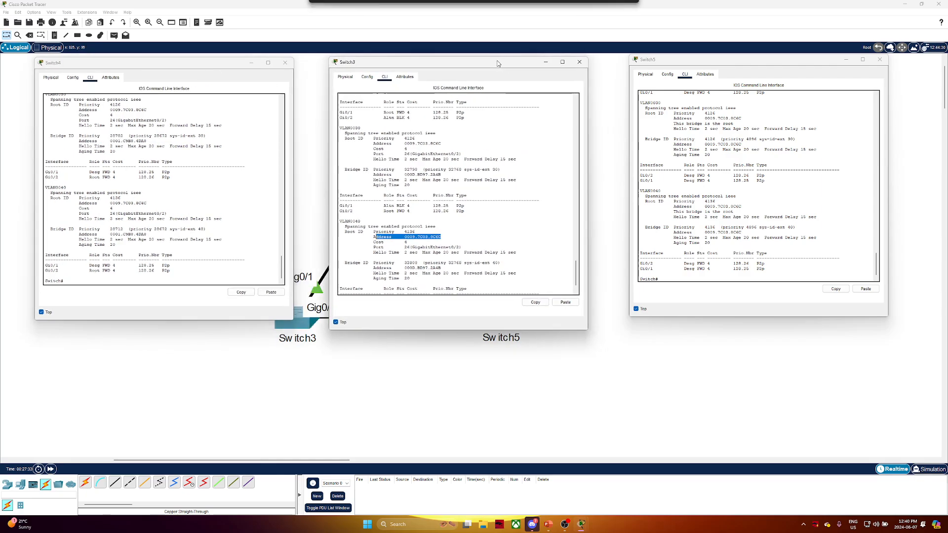
left_click_drag(735, 64, 751, 73)
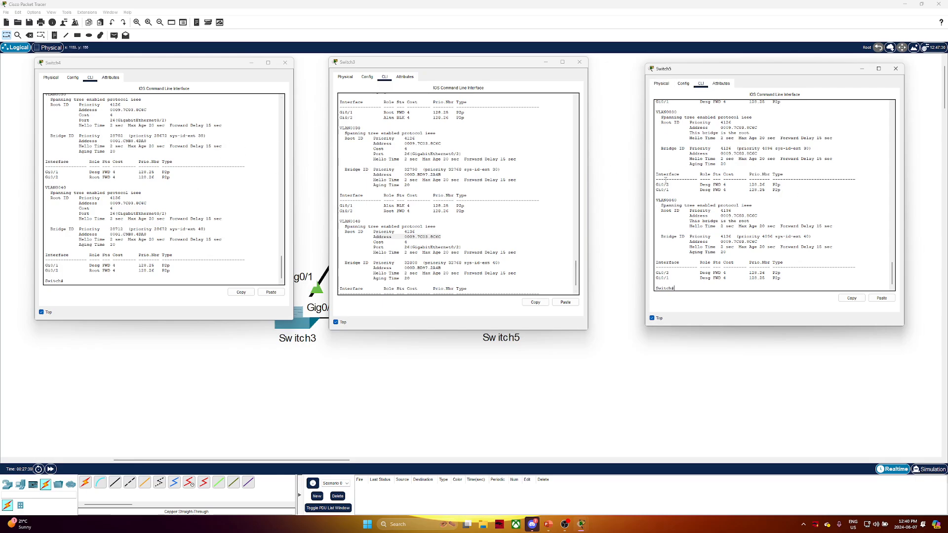
left_click_drag(452, 69, 612, 66)
- Enter global configuration mode on Switch4 with "conf t" and minimize the Switch3 window
left_click(100, 277)
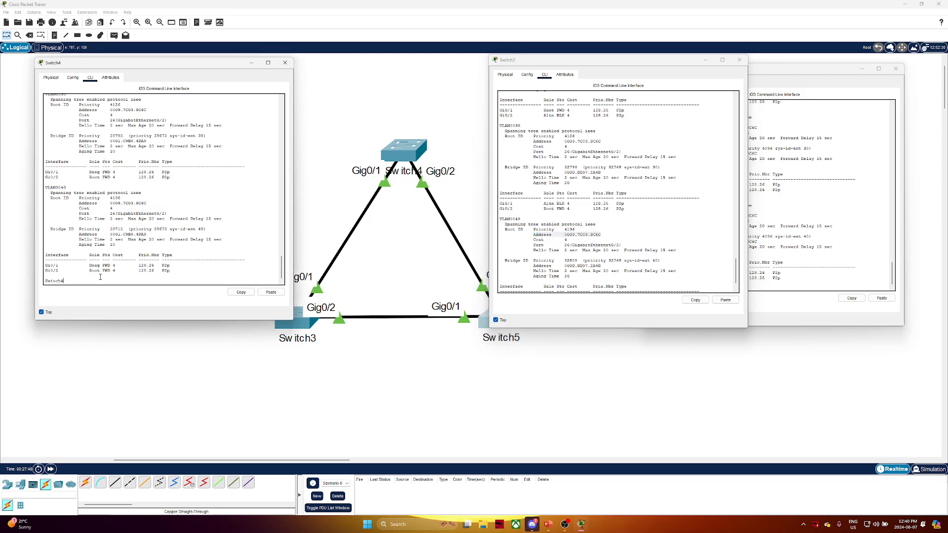
type("conf t")
key("Return")
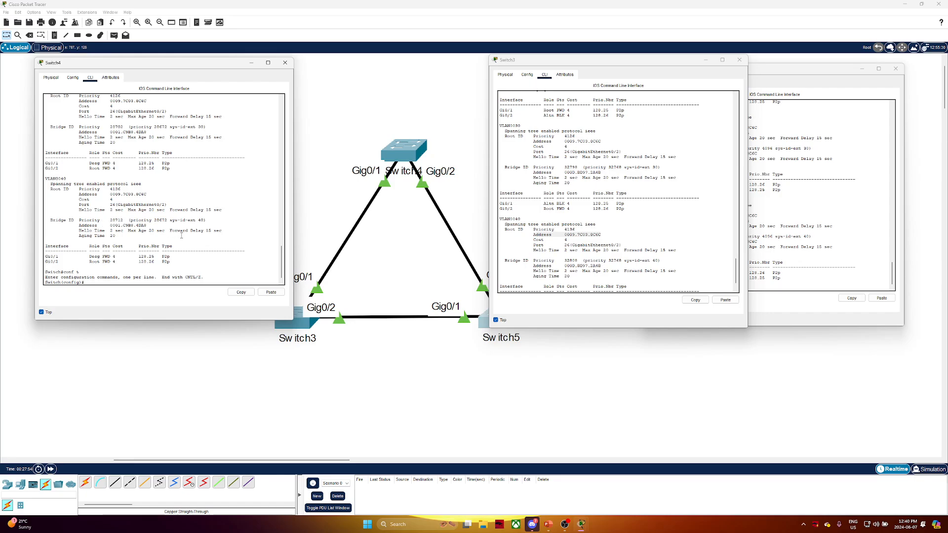
left_click(705, 61)
left_click(357, 111)
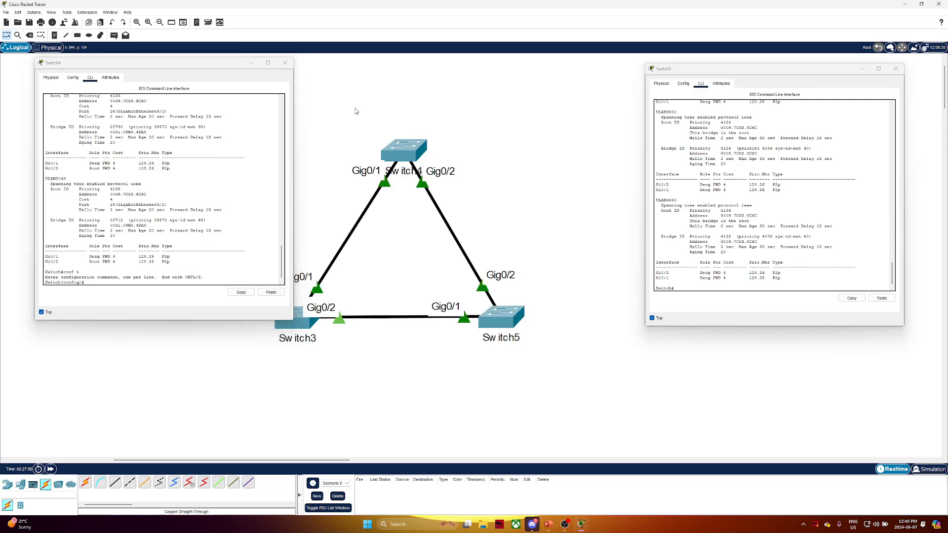
left_click_drag(357, 112, 465, 195)
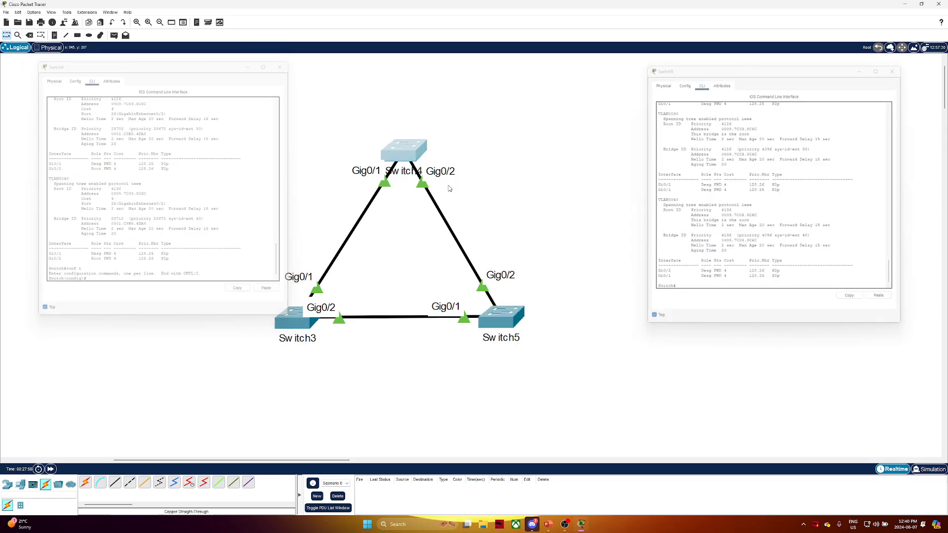
key("Delete")
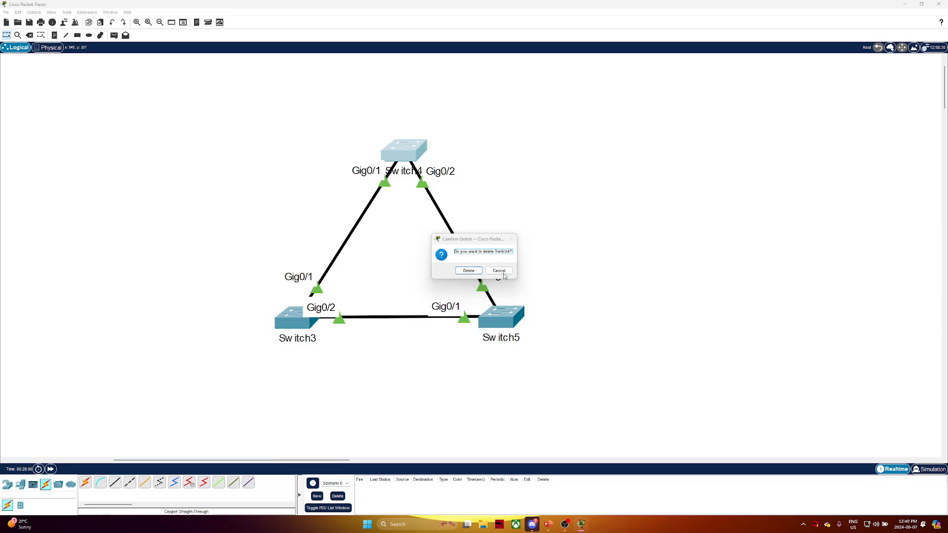
left_click(500, 272)
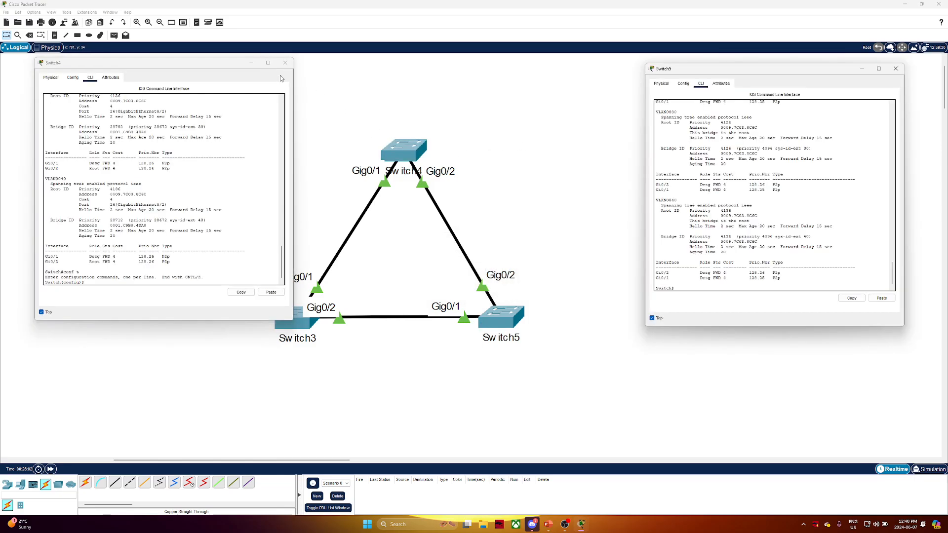
- Close the Switch4 and Switch5 configuration windows so only the topology remains
left_click(402, 150)
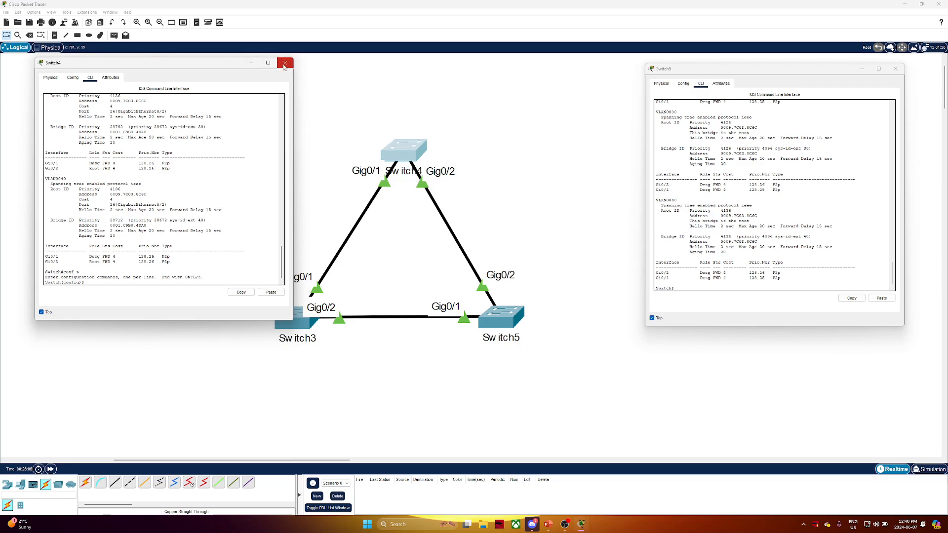
left_click(284, 67)
left_click(403, 148)
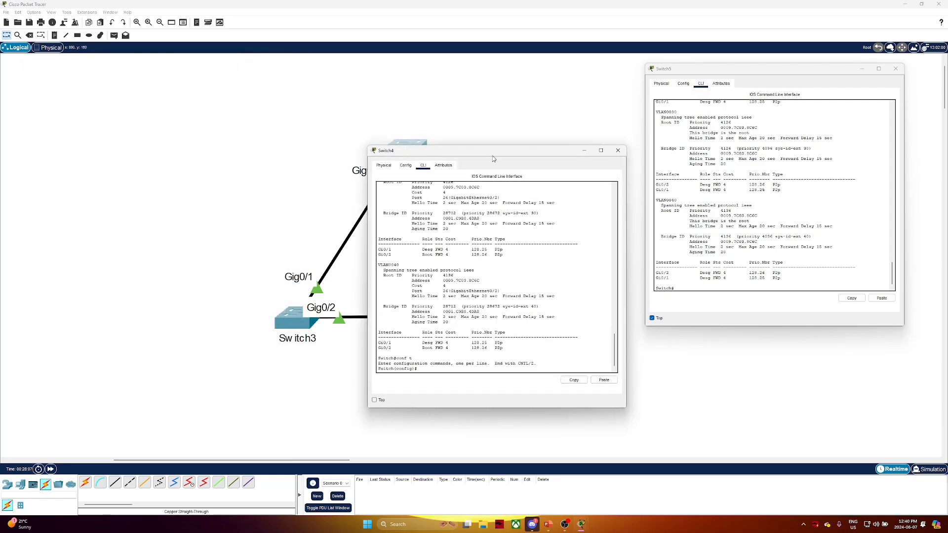
left_click(619, 150)
left_click(896, 68)
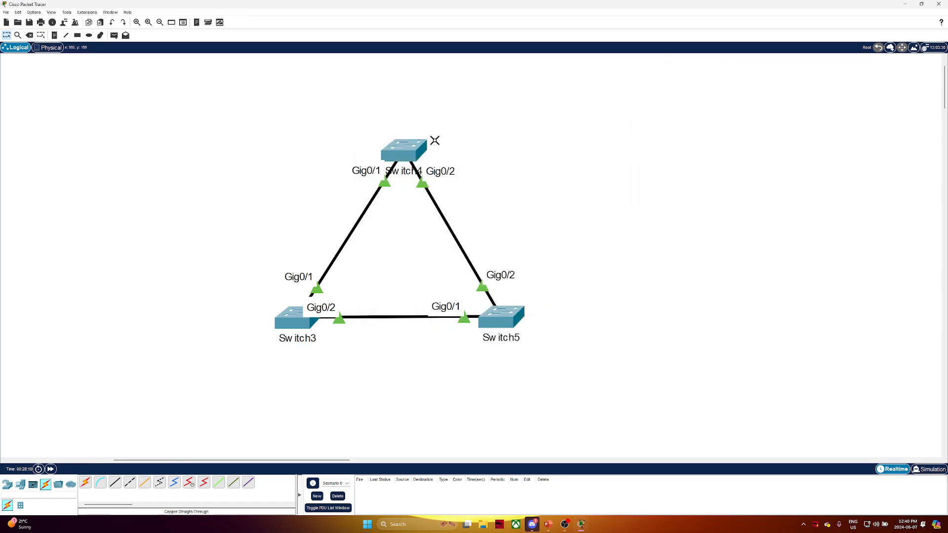
- Delete Switch4 from the topology to simulate a root switch failure, and leave delete mode
key("Delete")
left_click(415, 148)
left_click(466, 271)
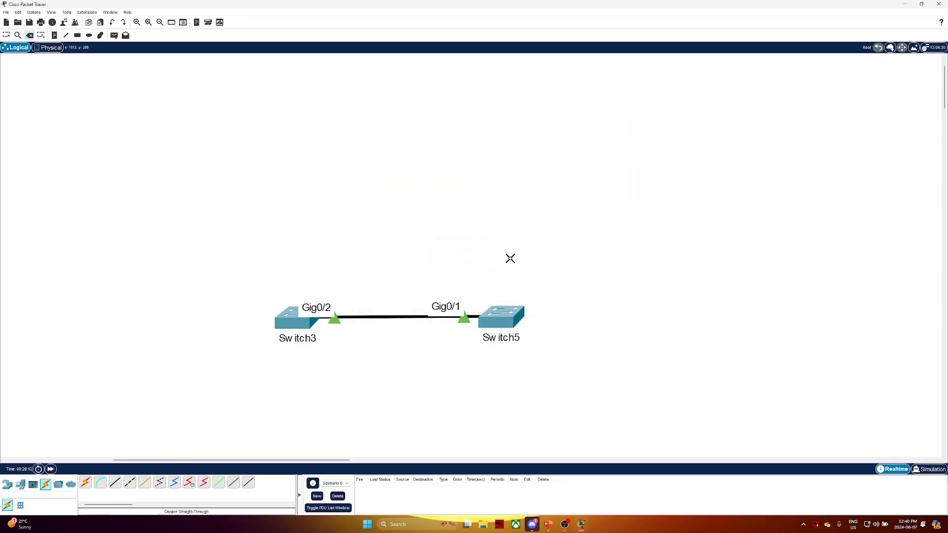
key("Escape")
- Open Switch5's command line and run "sh span" to show its spanning-tree state without Switch4
mouse_move(581, 524)
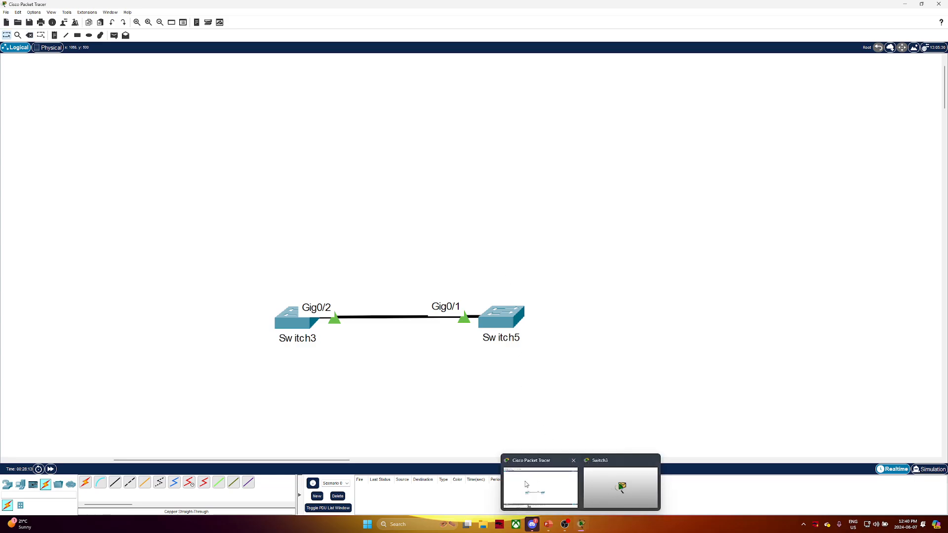
left_click(501, 318)
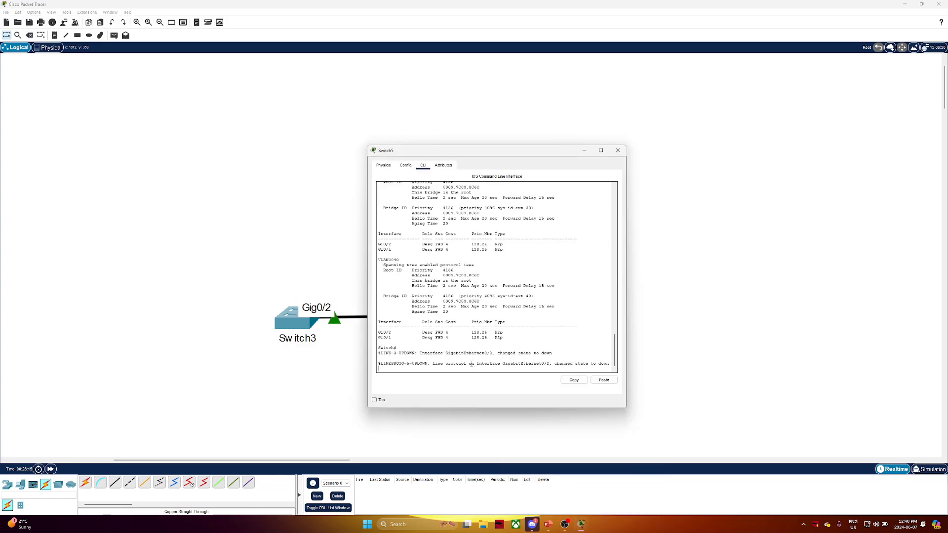
key("Return")
key("Return")
key("Return")
key("Return")
key("Return")
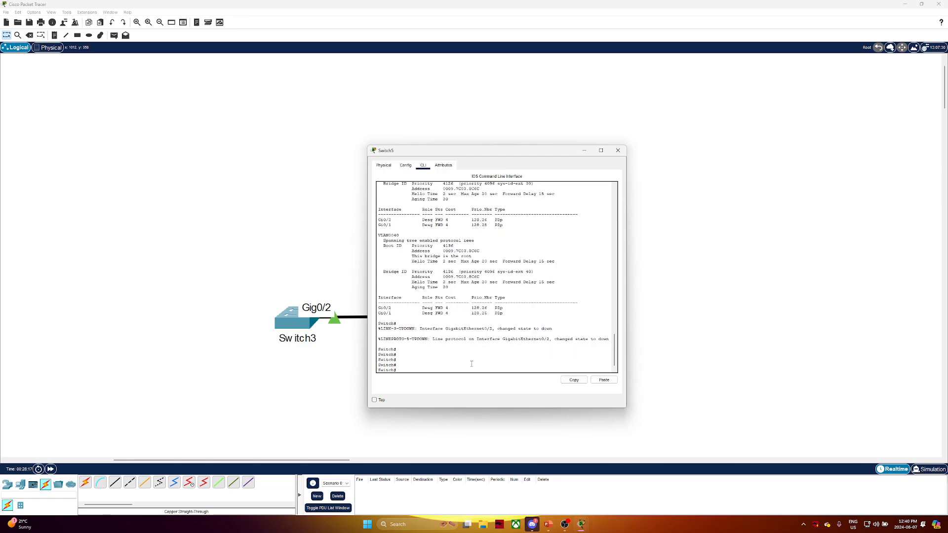
type("sh span")
key("Return")
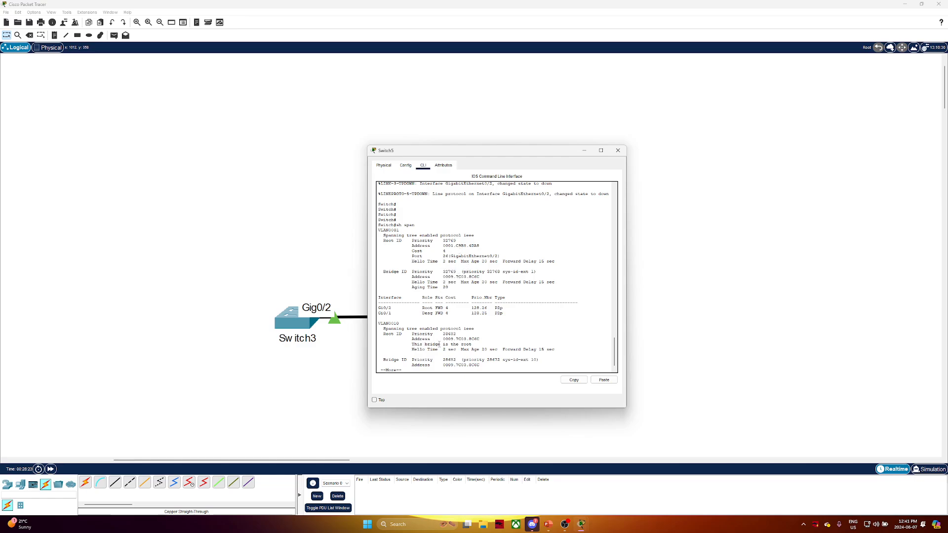
- Page through Switch5's spanning-tree output, highlighting the root bridge lines for VLANs 10, 20, 30 and 40
key("space")
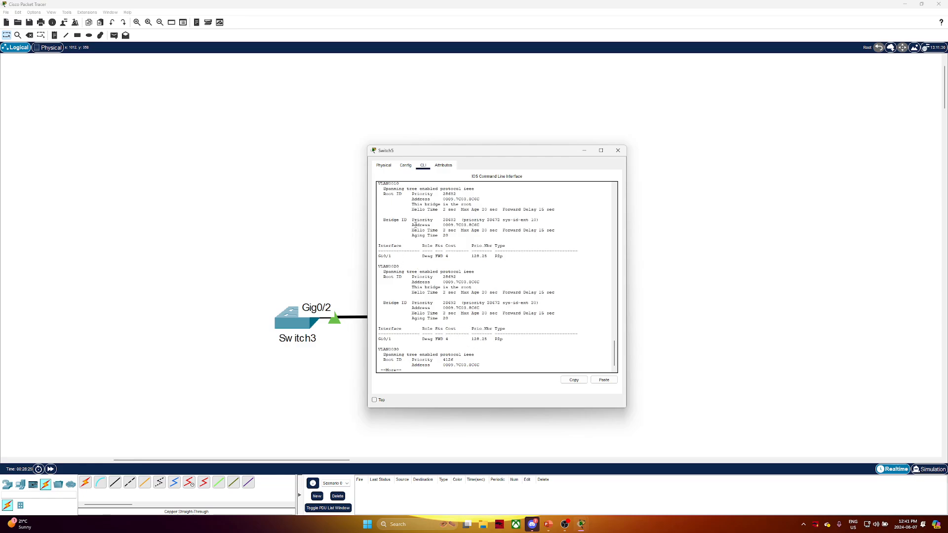
left_click_drag(410, 205, 476, 205)
left_click_drag(402, 283, 487, 286)
key("space")
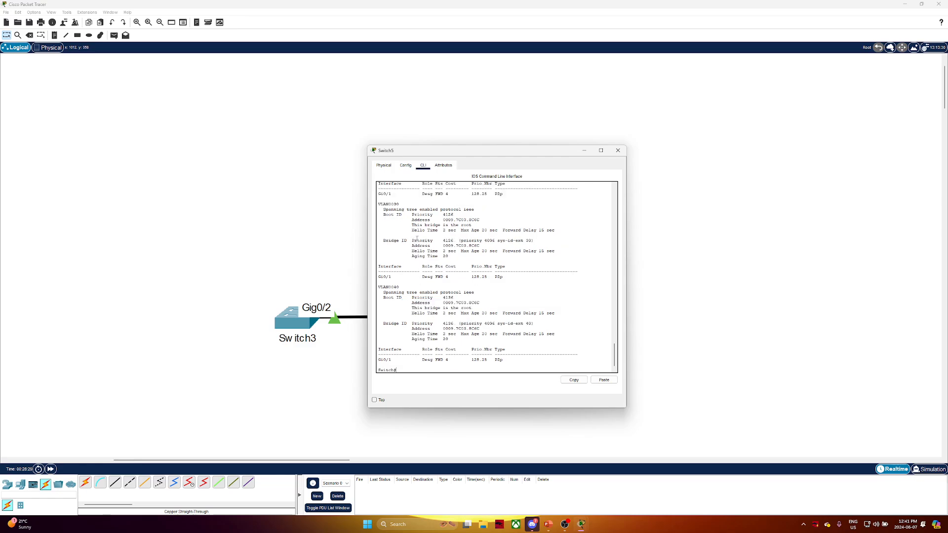
left_click_drag(407, 225, 472, 225)
left_click_drag(407, 306, 473, 308)
- Close the Switch5 window and select both Switch3 and Switch5 in the workspace
left_click_drag(478, 157, 670, 113)
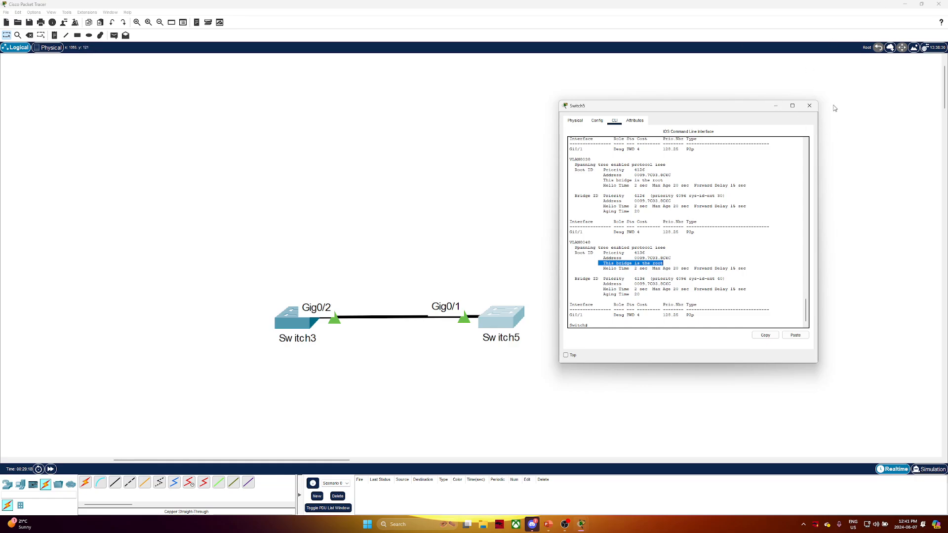
left_click(809, 106)
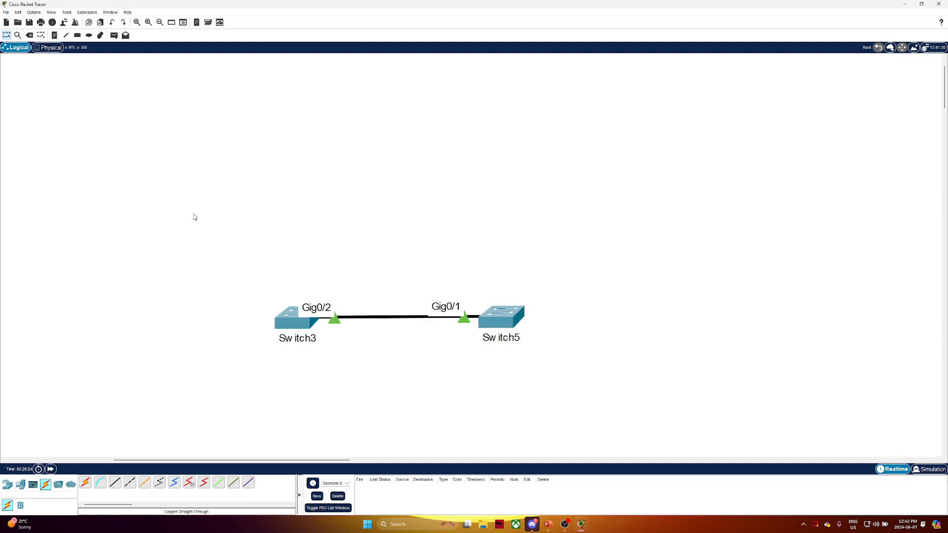
left_click_drag(193, 212, 645, 379)
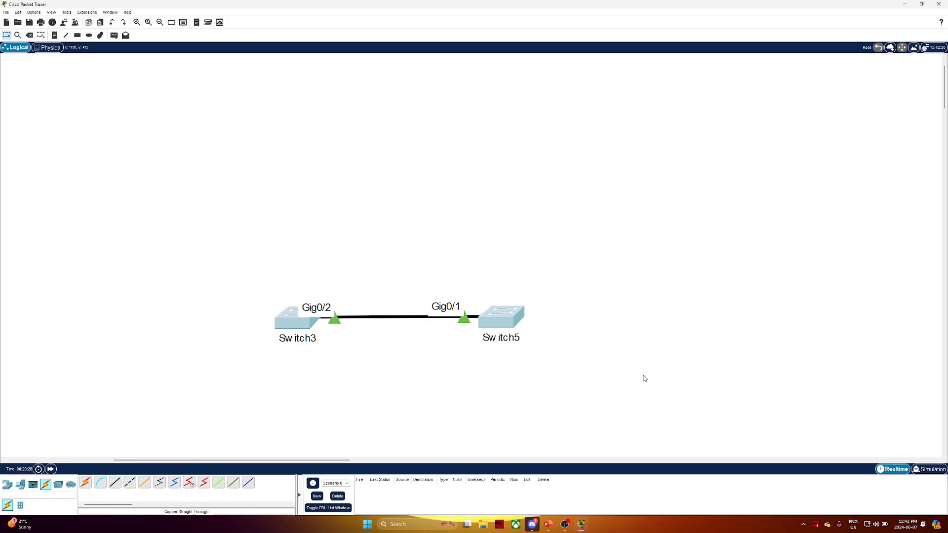